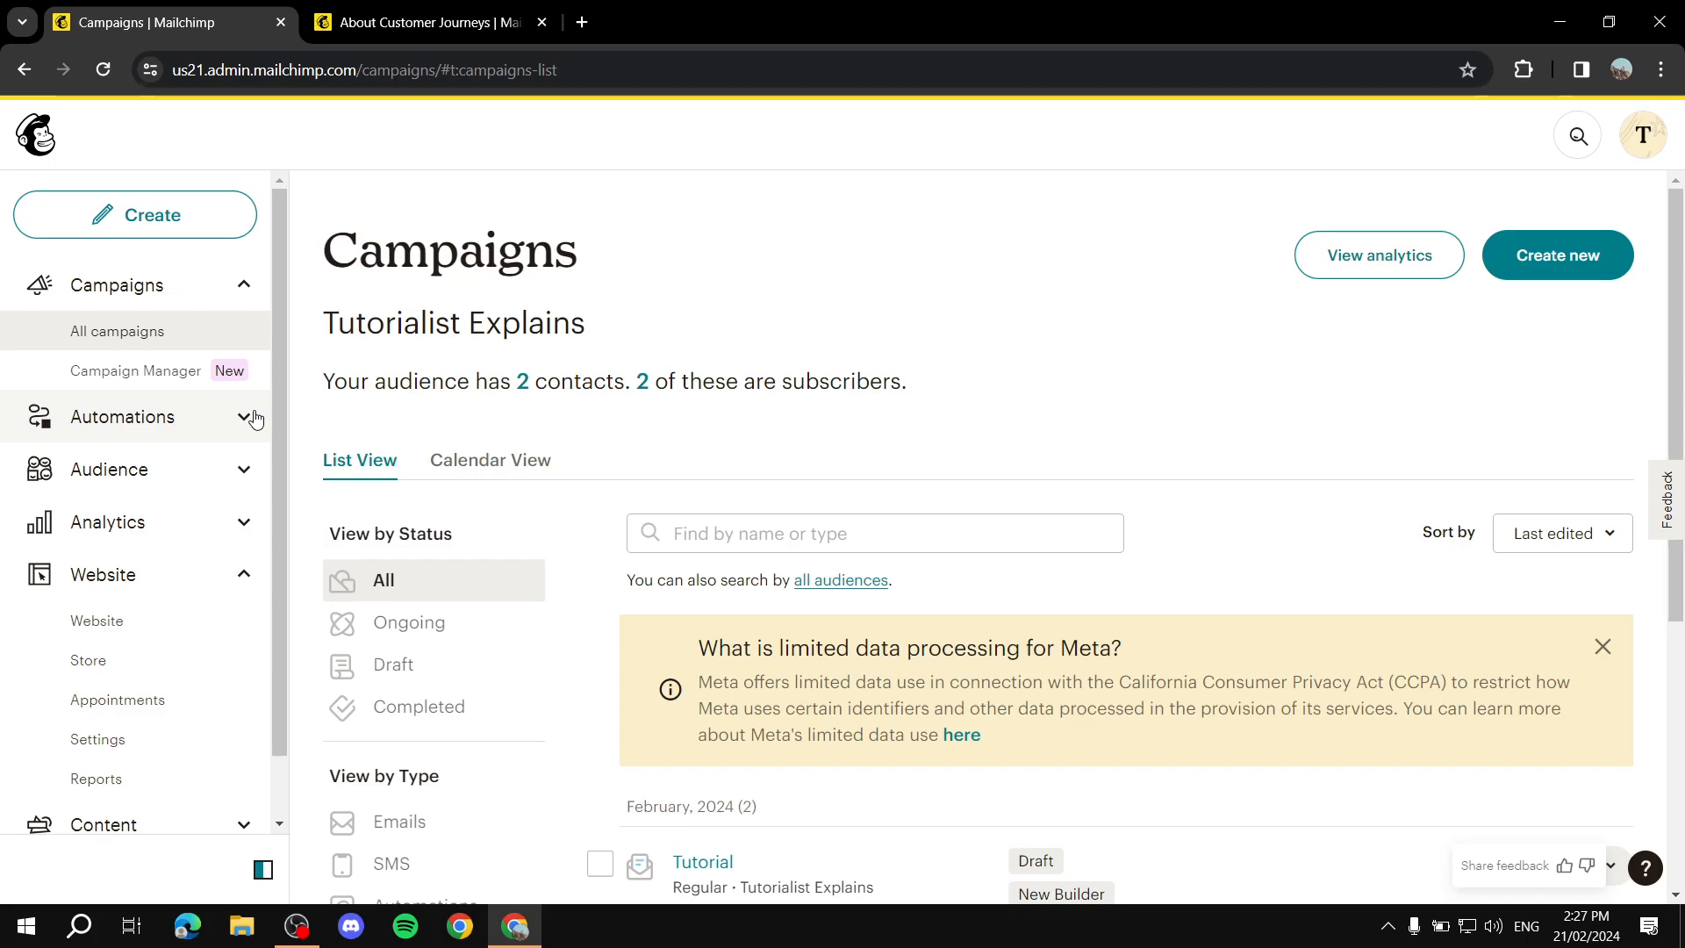
- Read the journey point limits for the Essentials and Standard plans in the About Customer Journeys article, and close the article
click(467, 11)
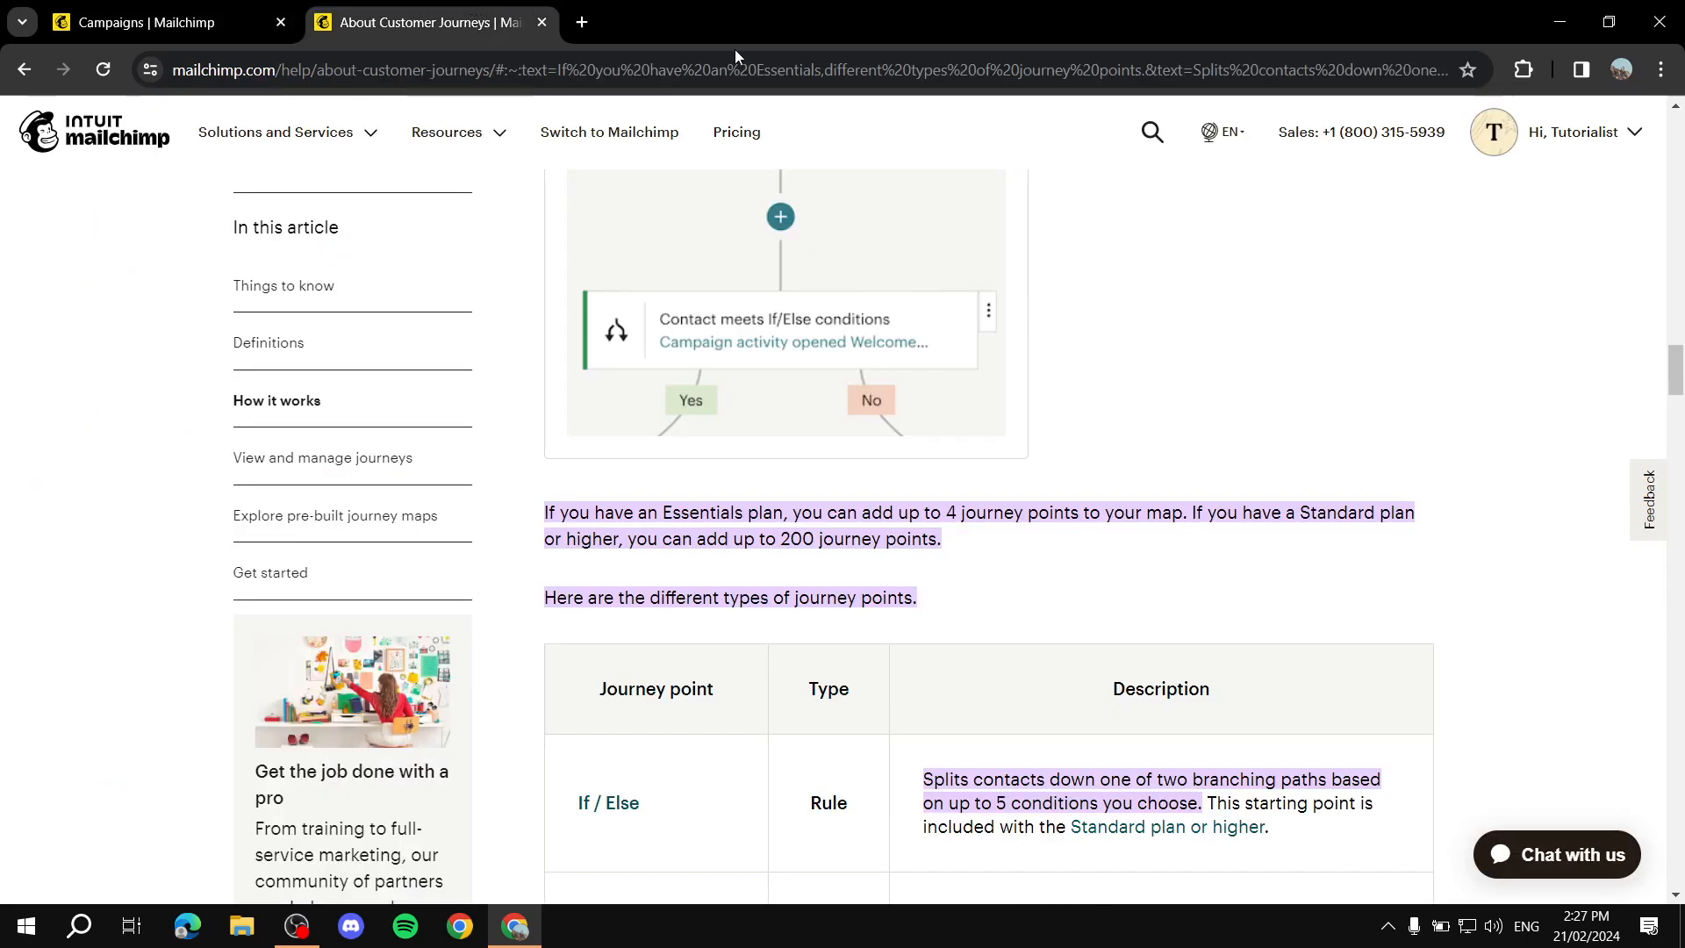
drag(542, 513, 779, 513)
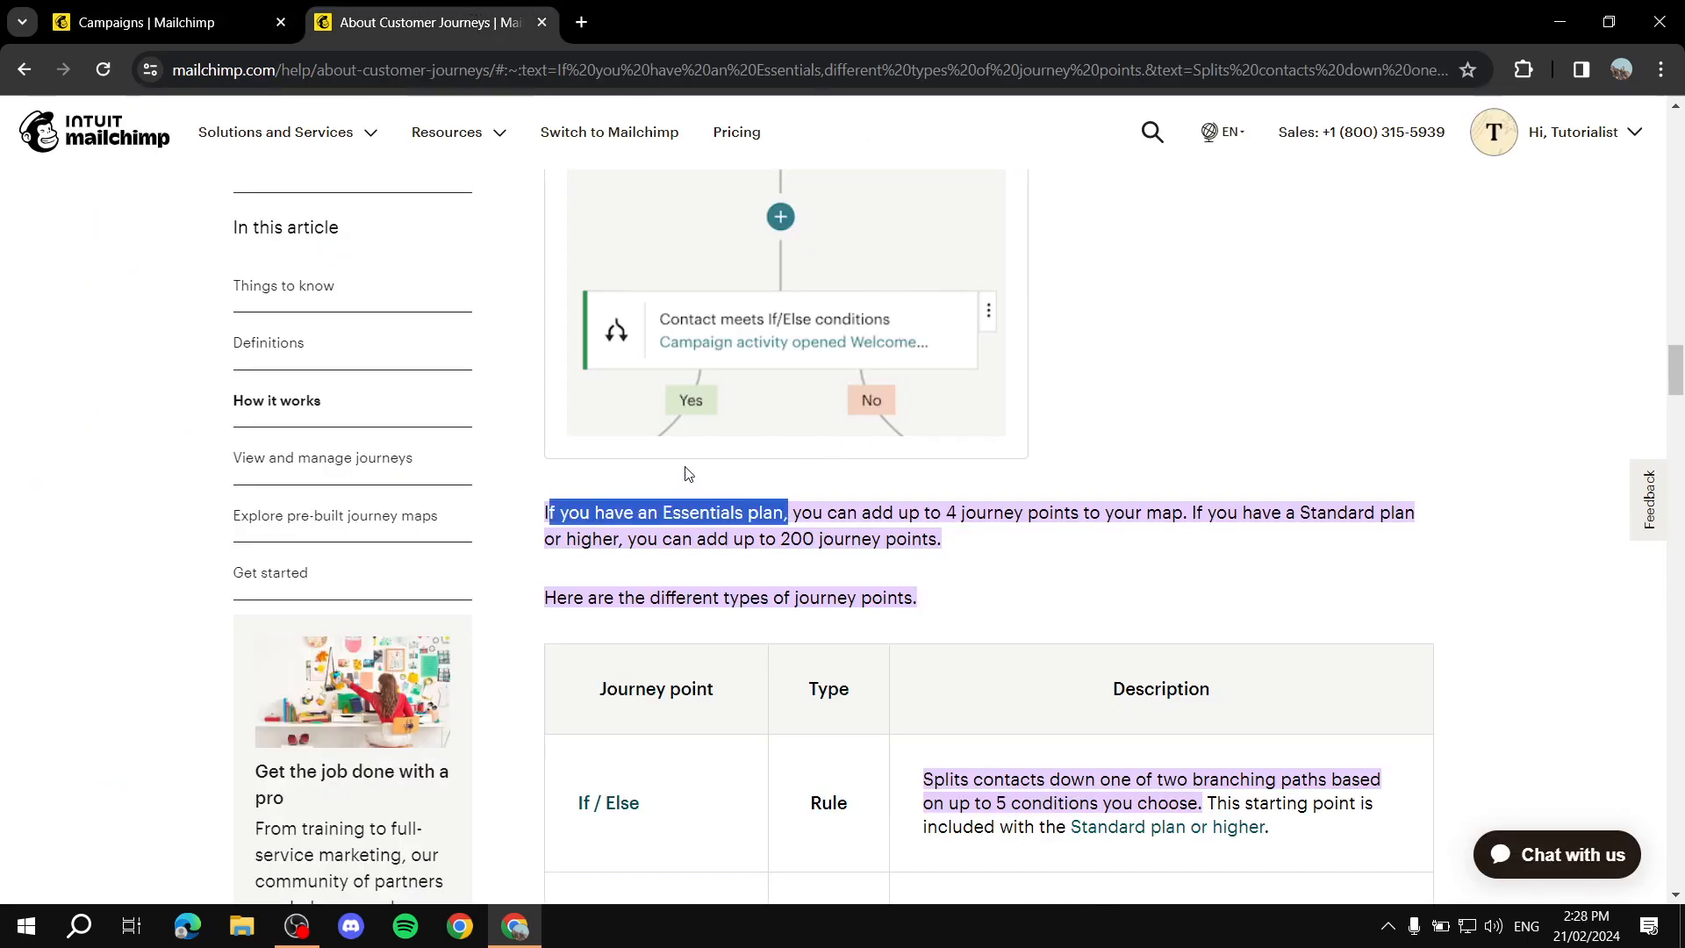
click(771, 503)
drag(802, 512, 1082, 517)
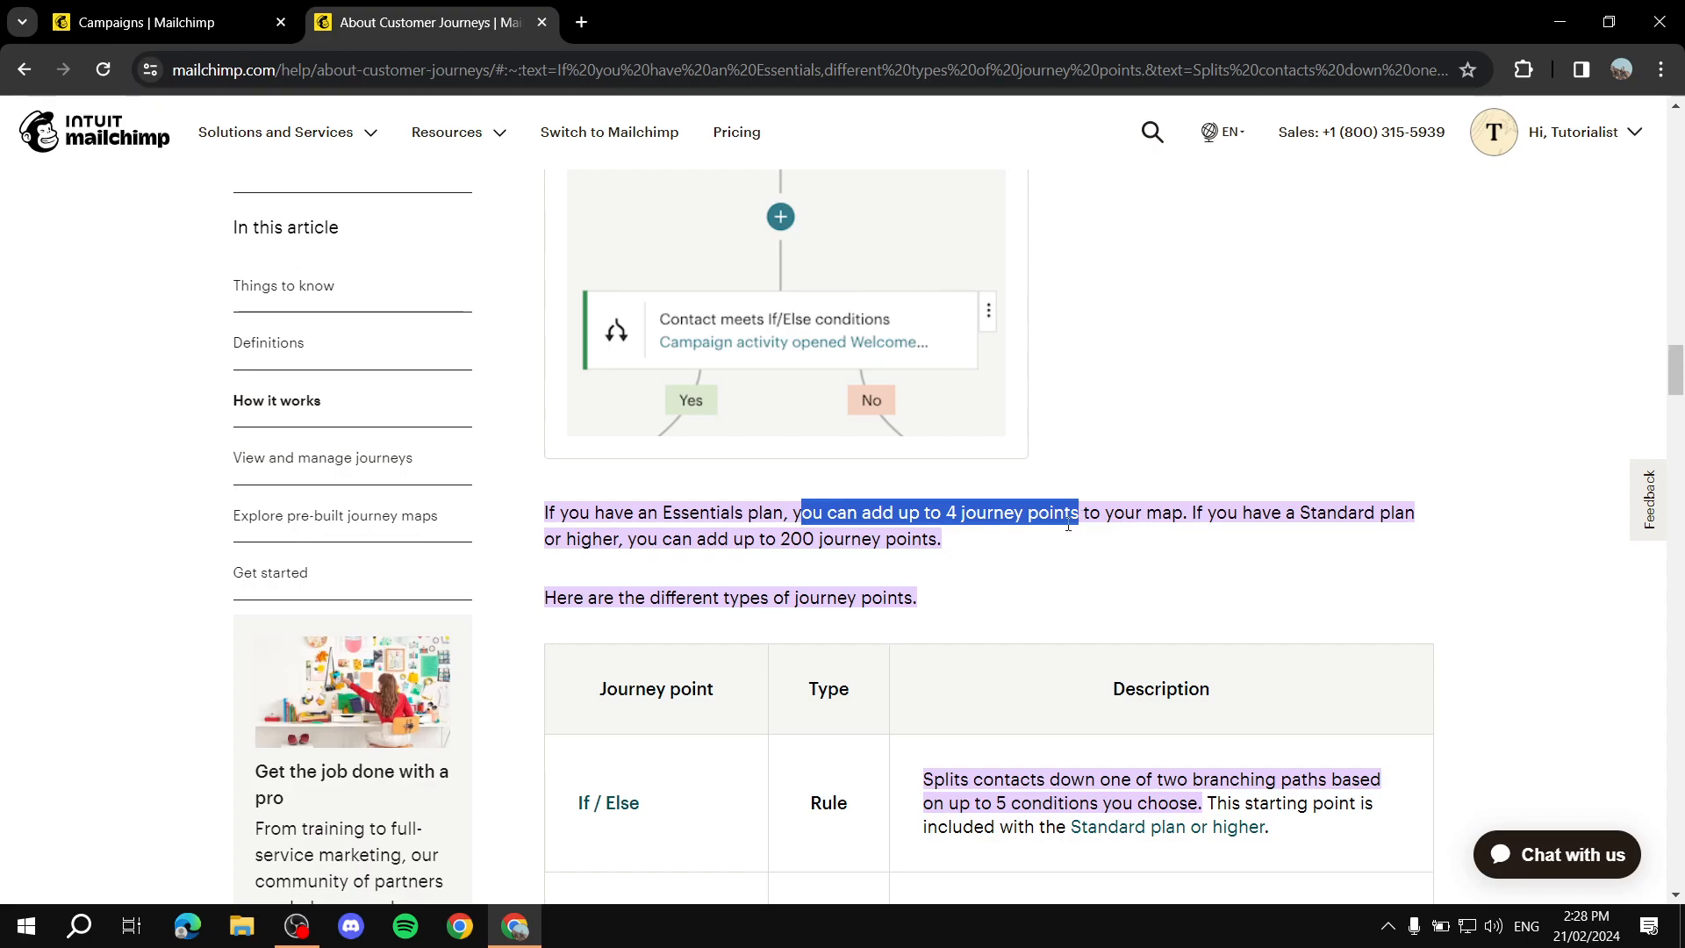
drag(1197, 513, 1440, 504)
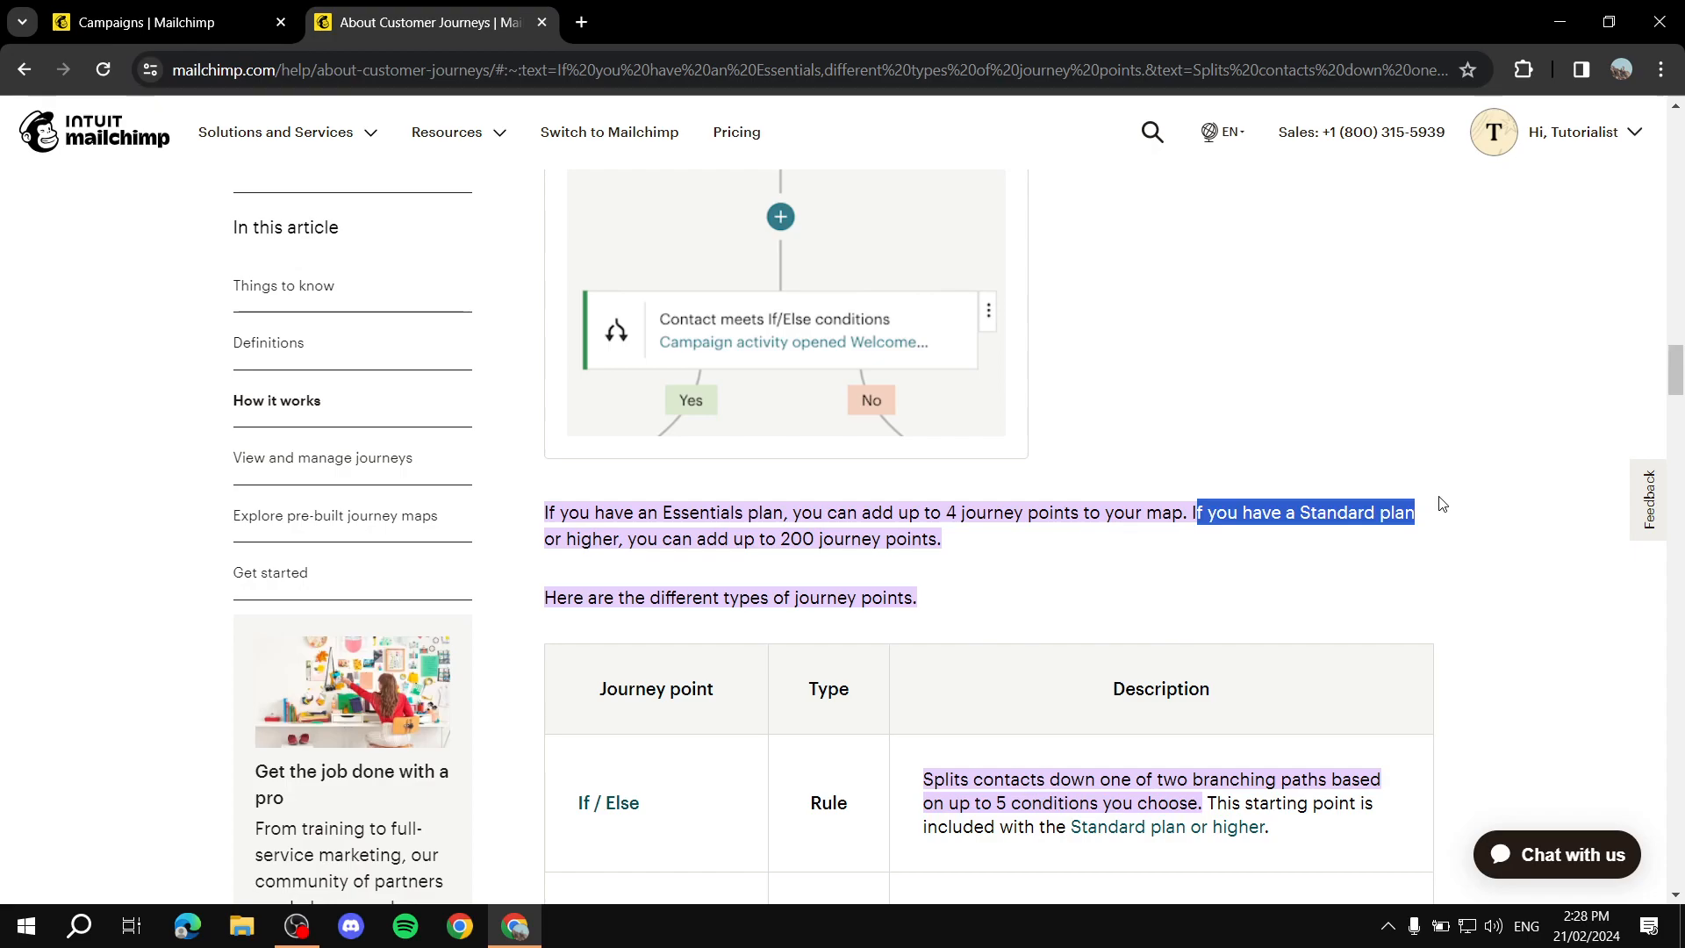
drag(760, 538, 942, 538)
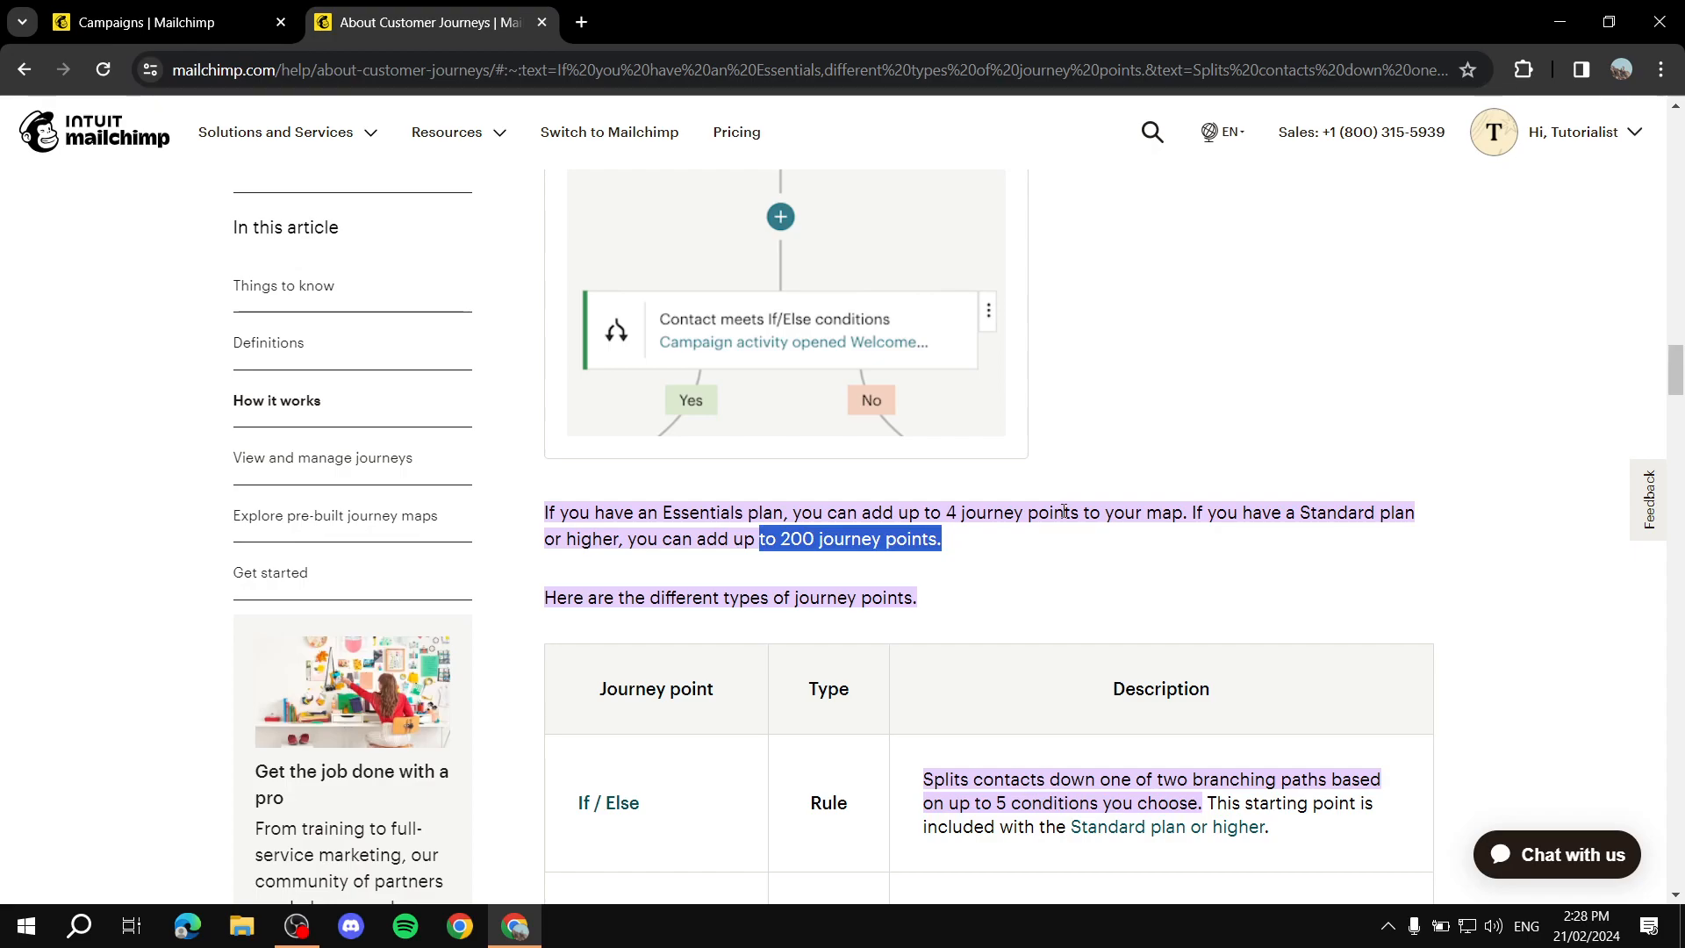
click(859, 544)
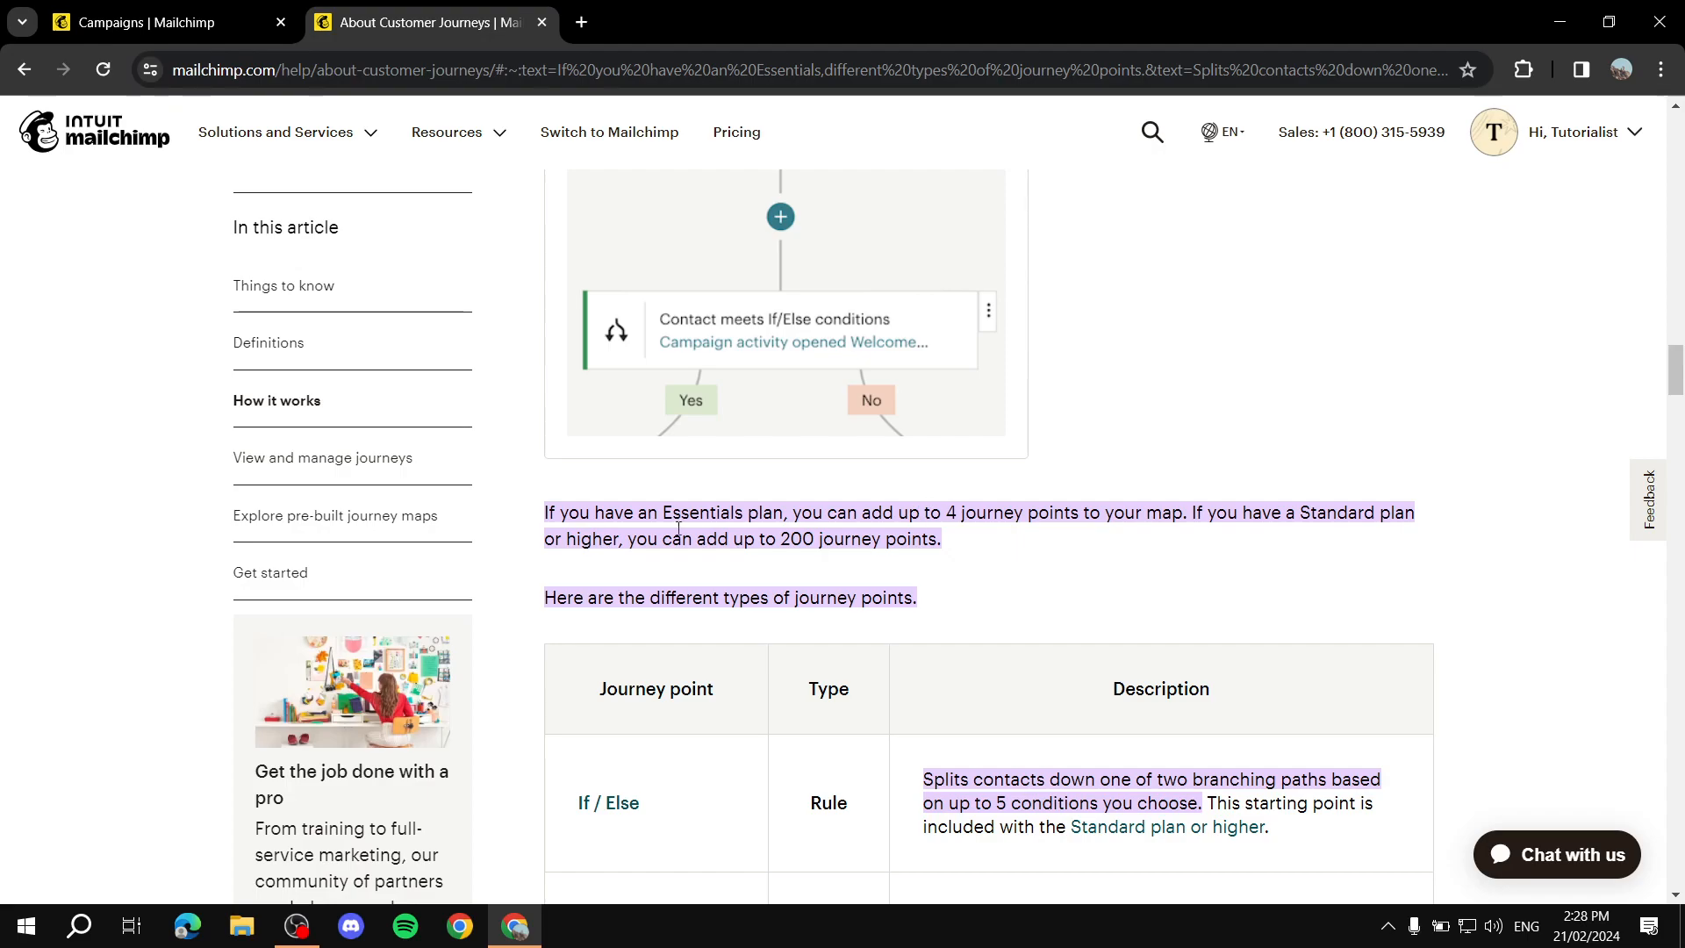
double_click(951, 514)
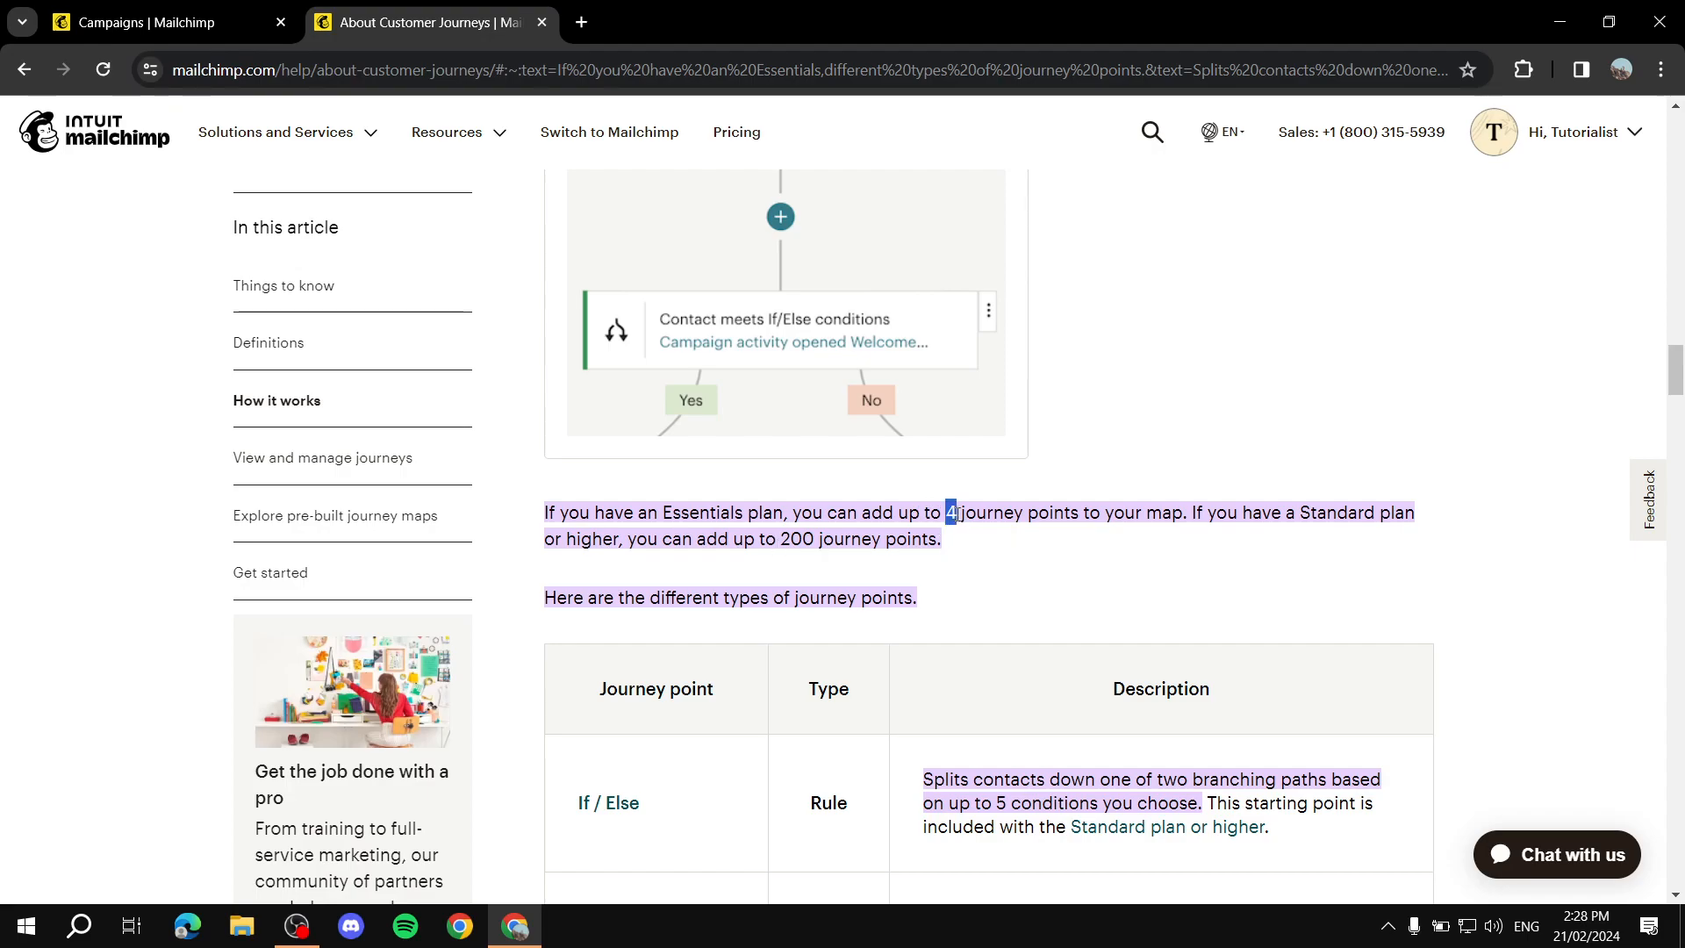
click(1135, 567)
click(541, 22)
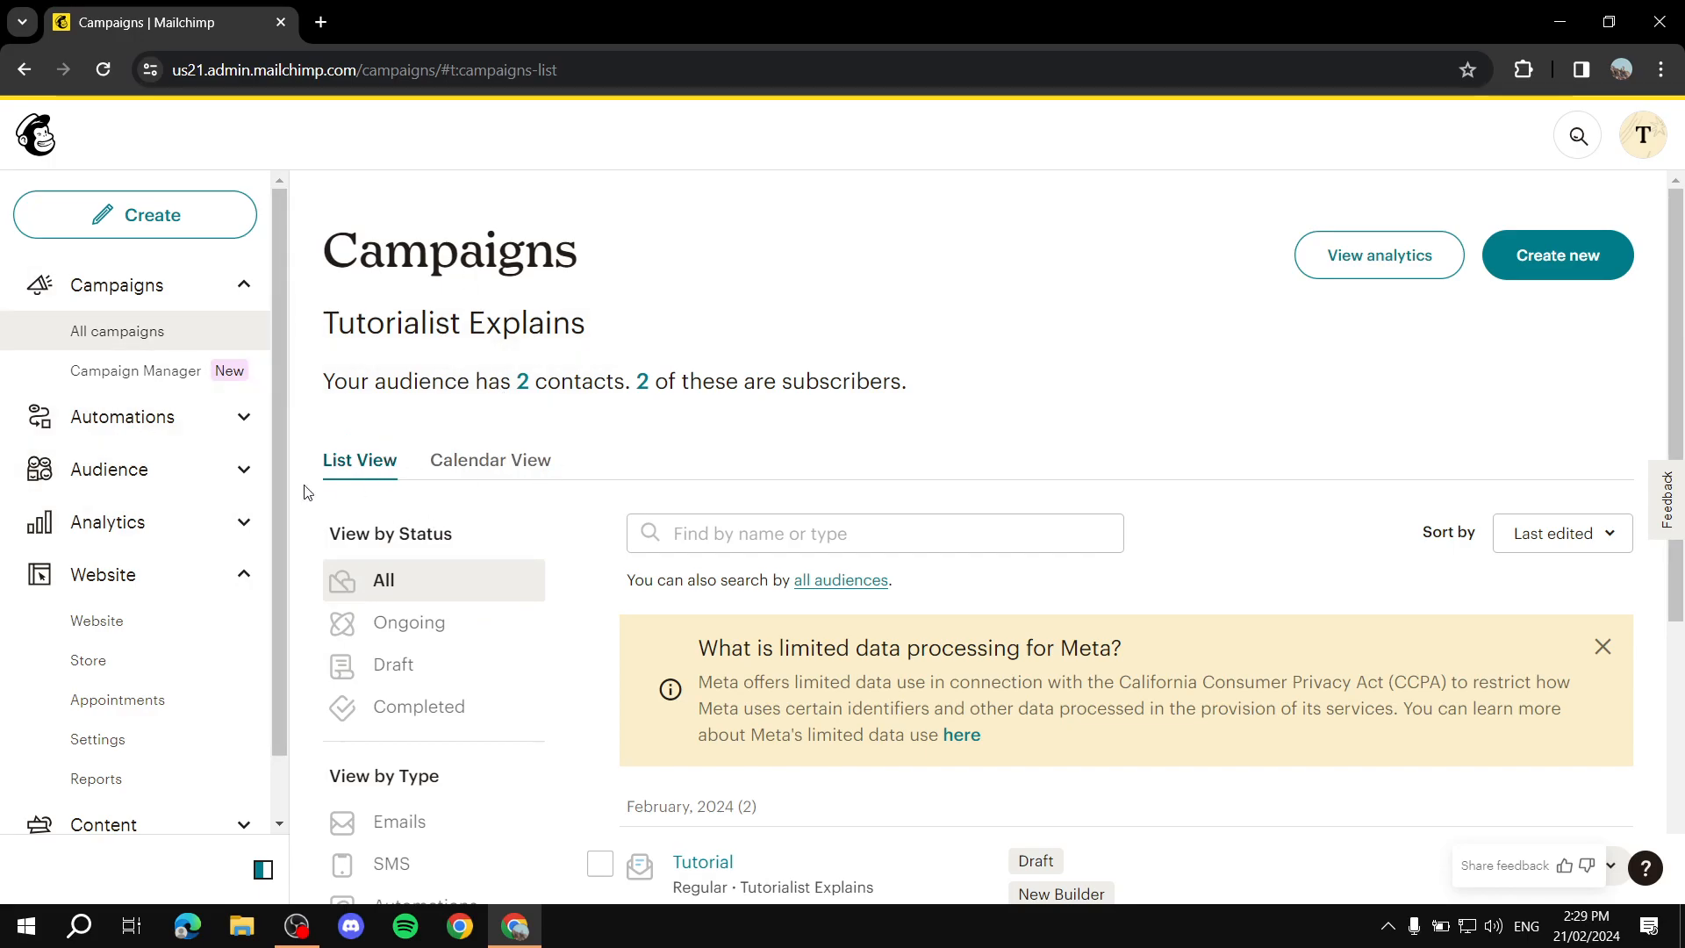
- Open the Automations overview and look through the popular pre-built customer journeys
click(122, 425)
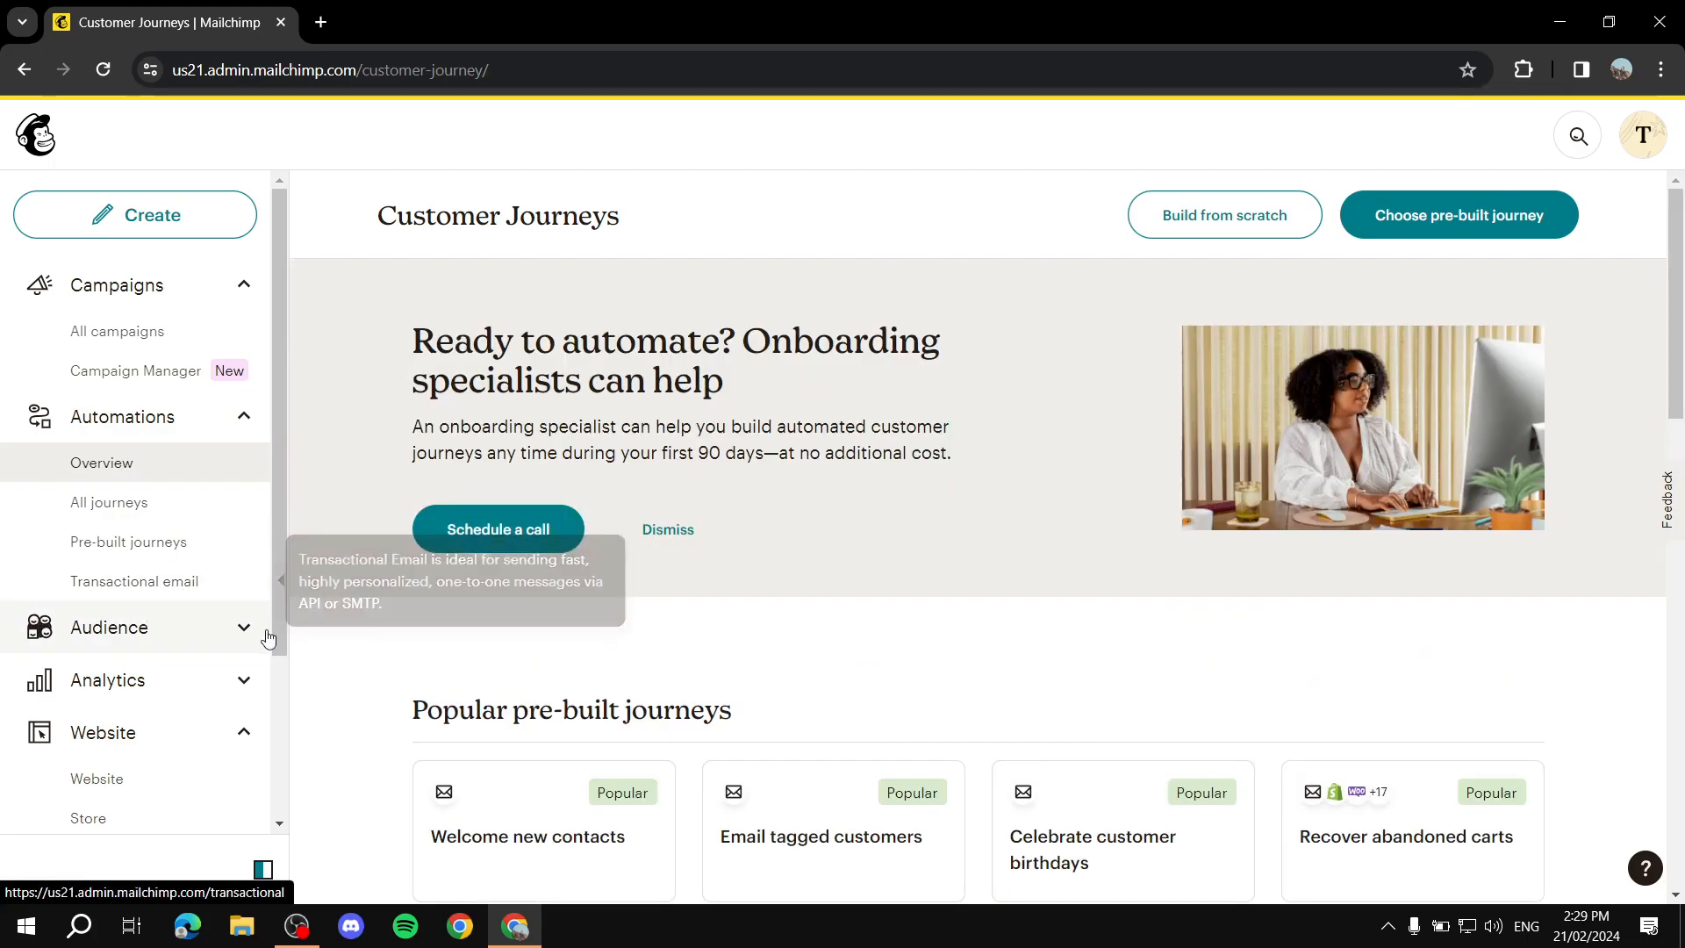
click(97, 419)
click(97, 419)
scroll(870, 437, down, 5)
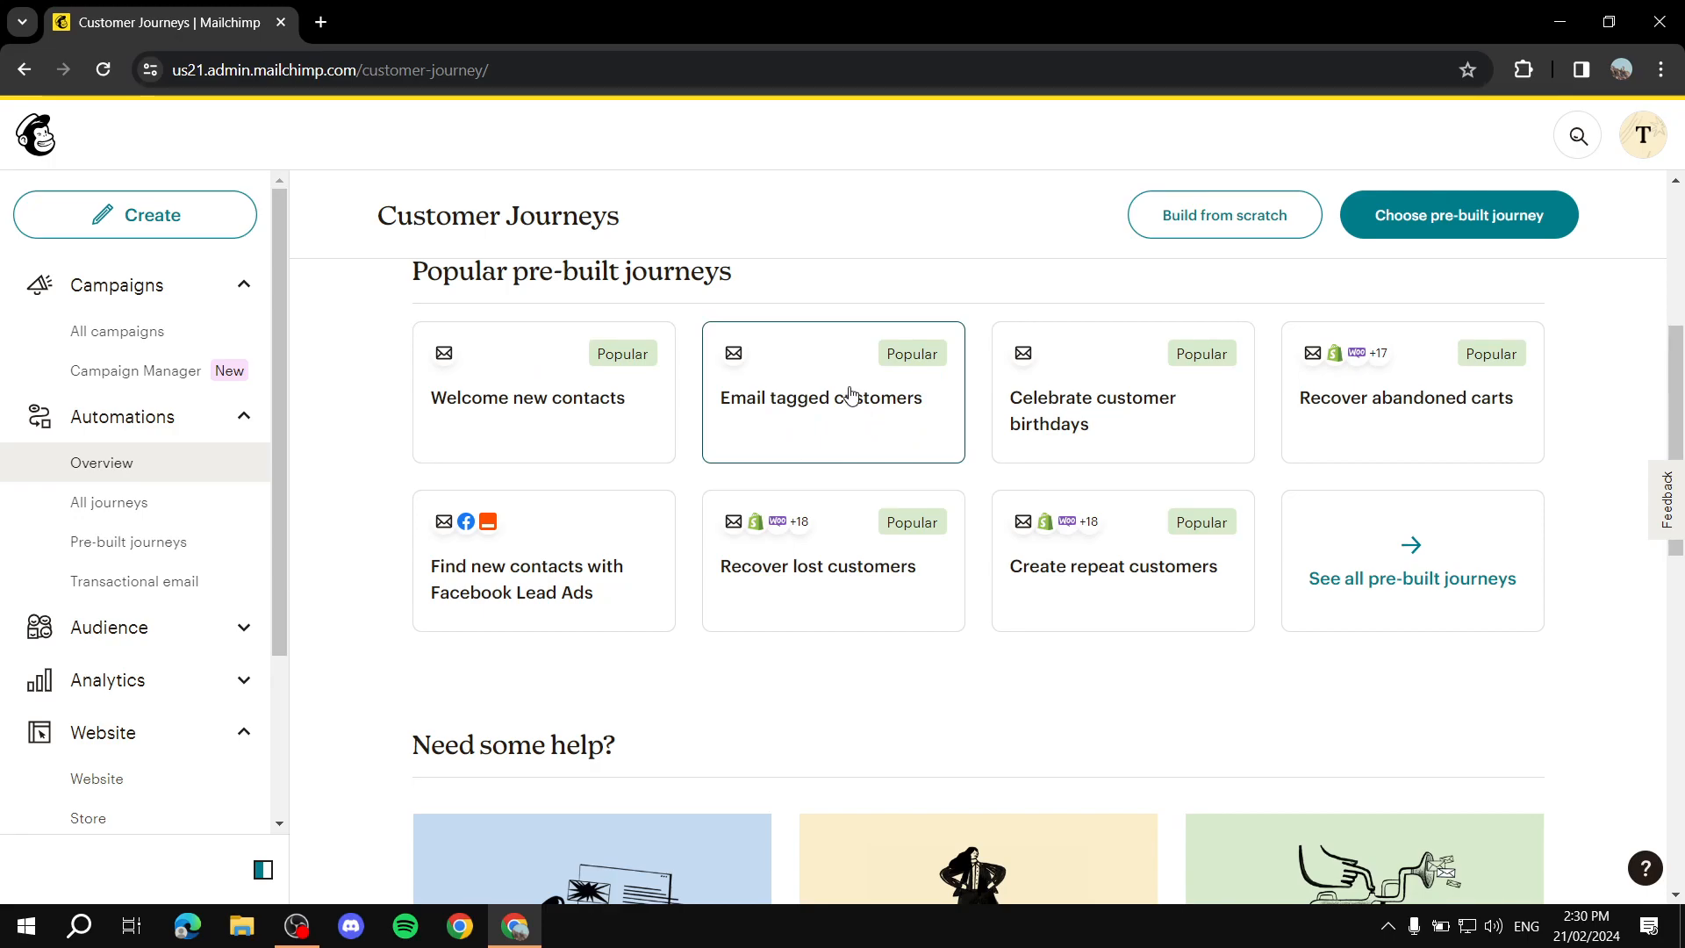
- Open the Tags page of the audience
click(226, 645)
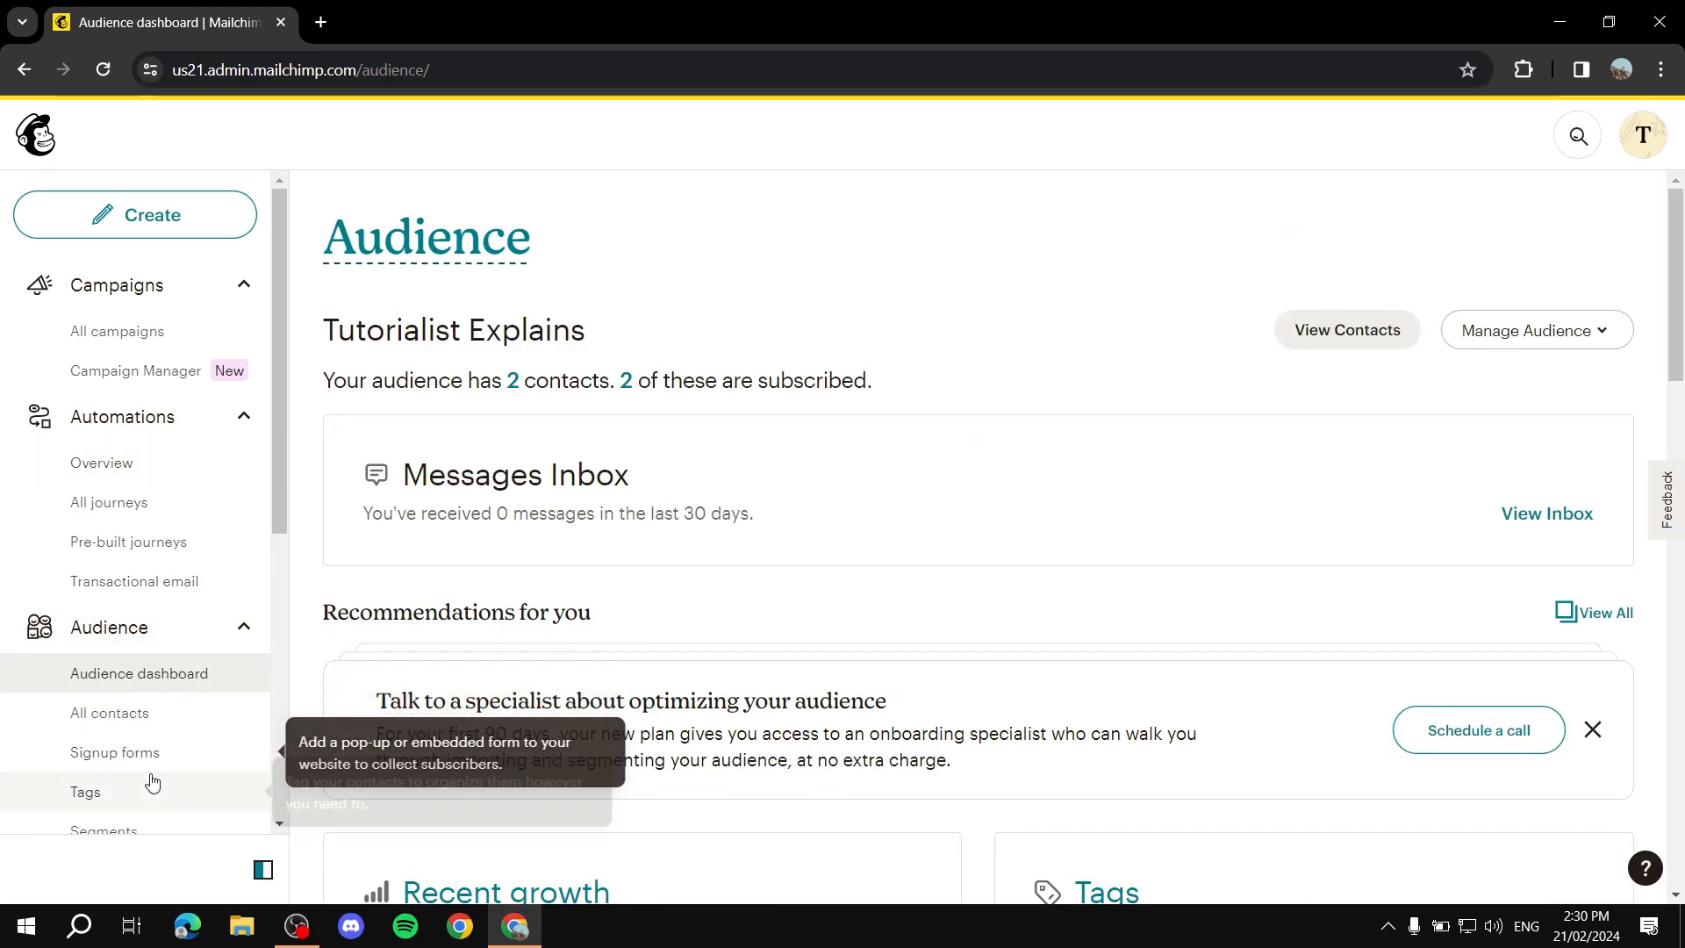
scroll(131, 755, down, 1)
click(99, 692)
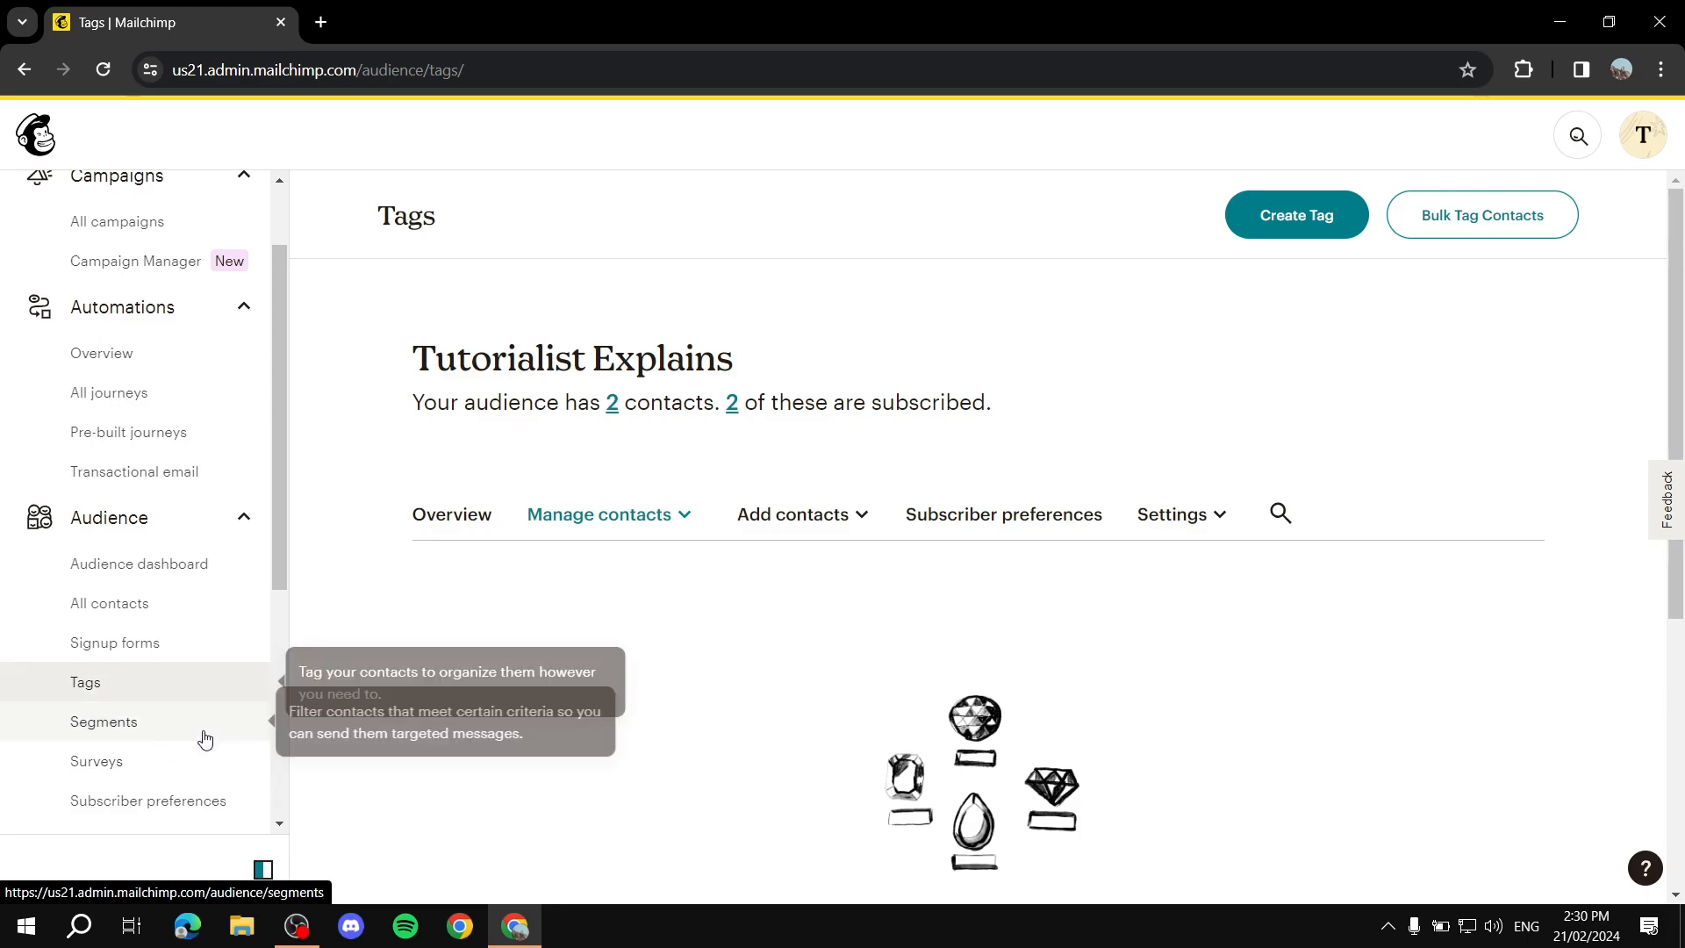
- Return to the Automations overview and examine the popular pre-built journeys
click(221, 309)
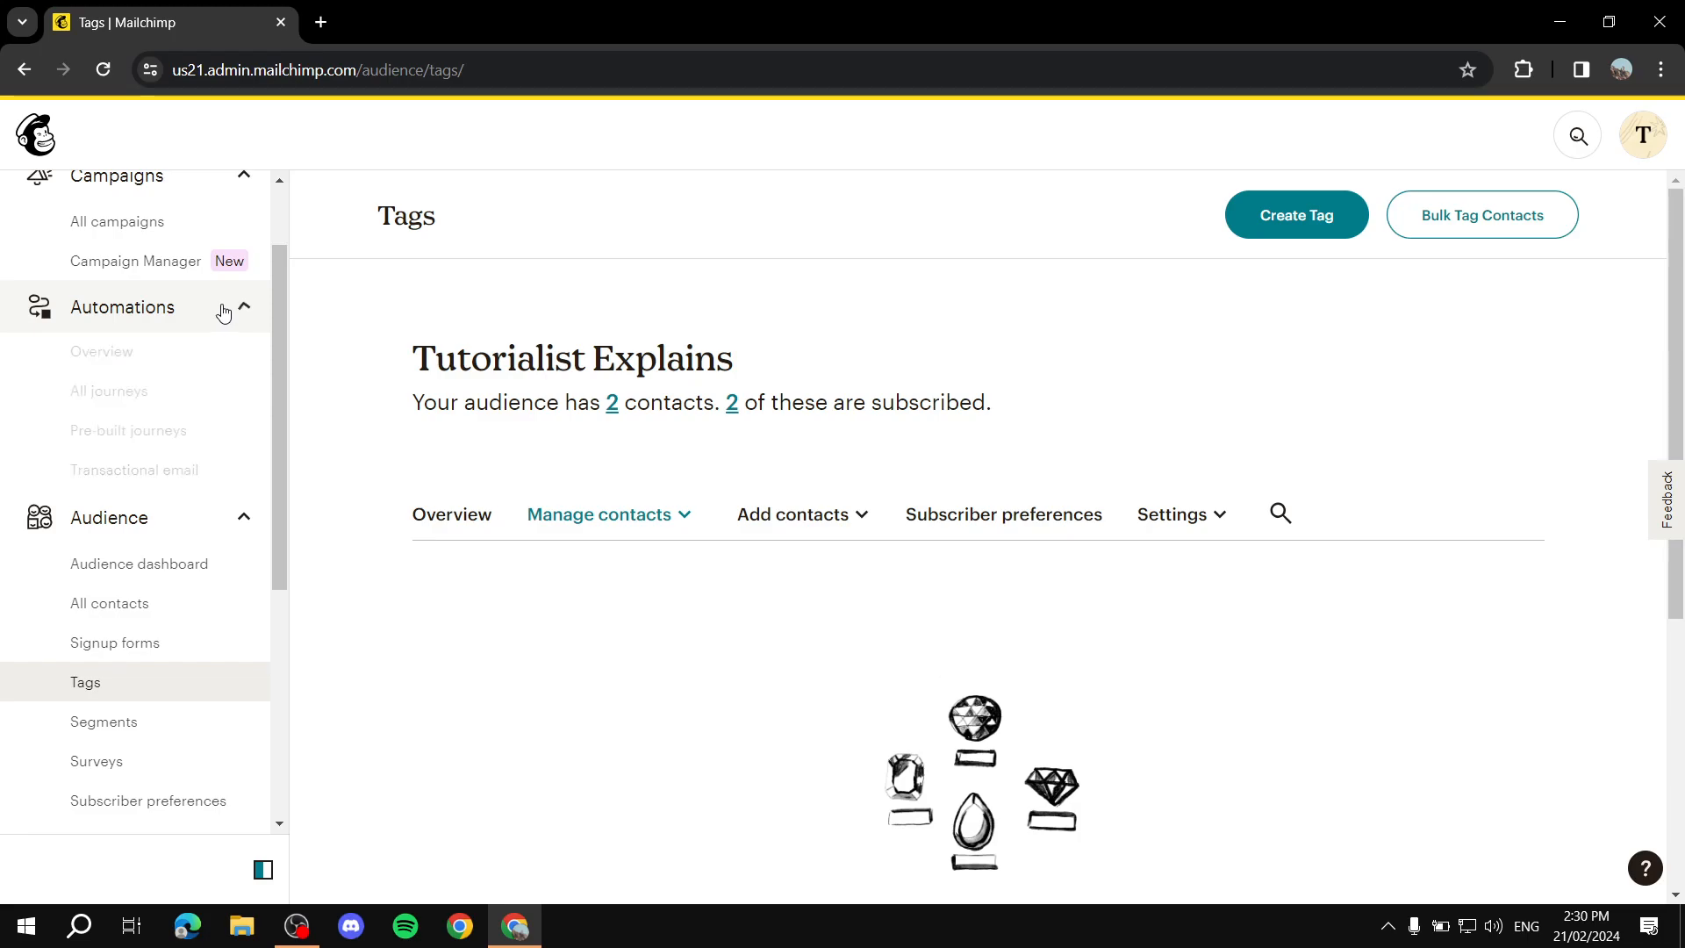
click(220, 308)
click(185, 354)
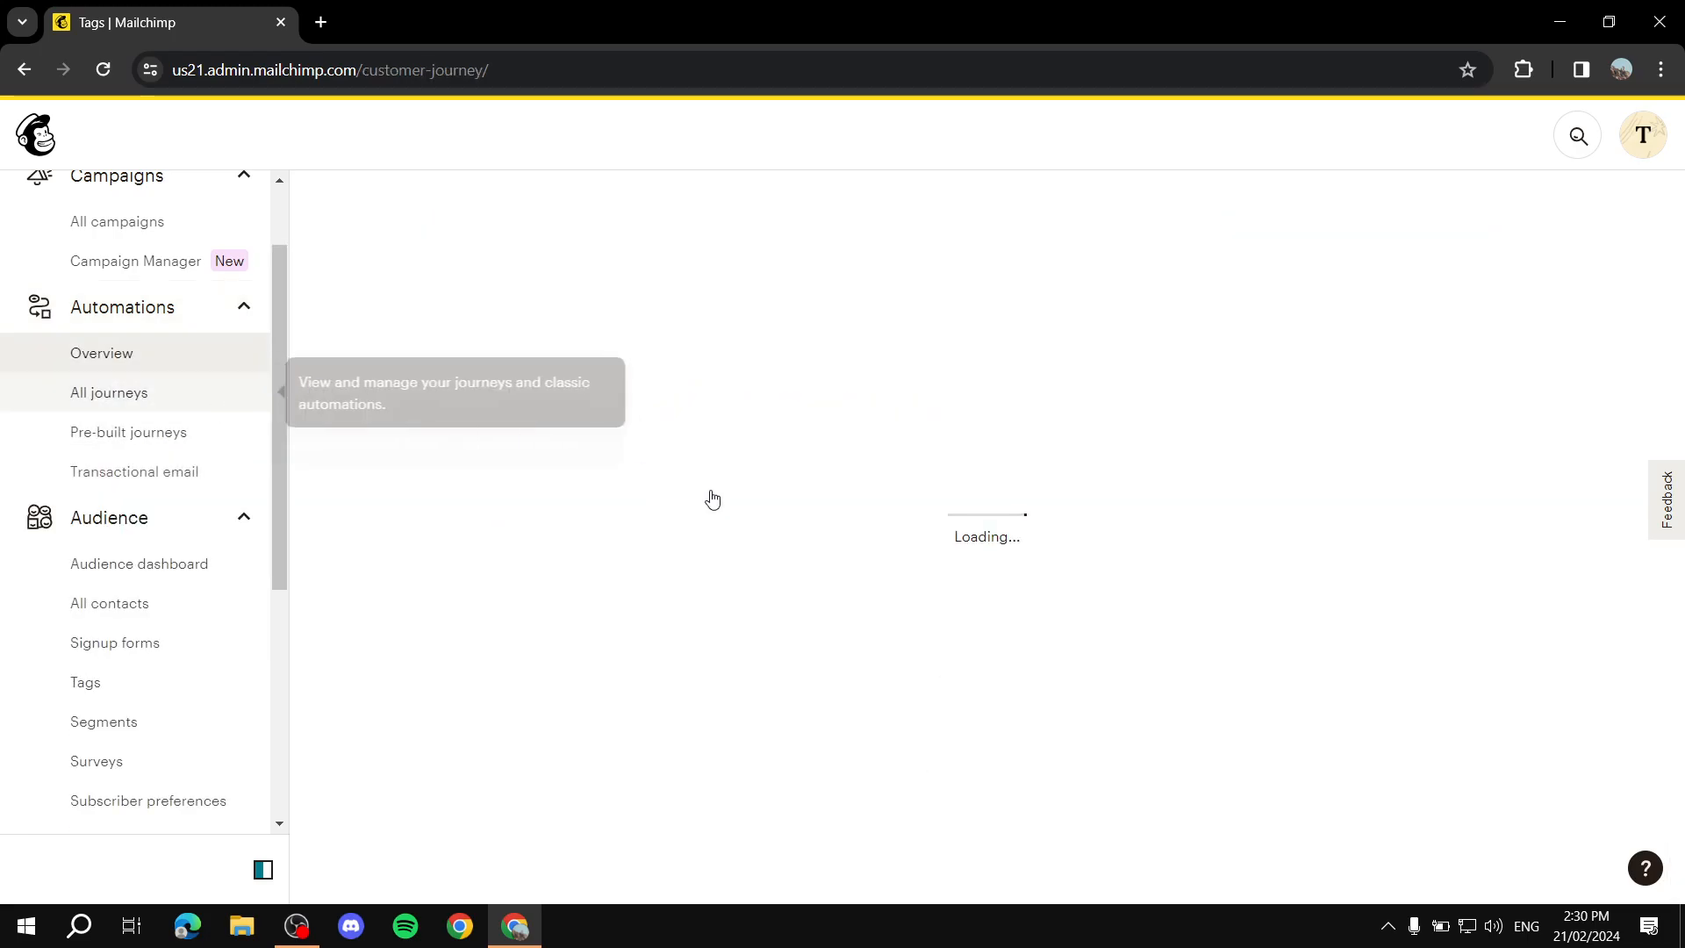
scroll(1137, 580, down, 1)
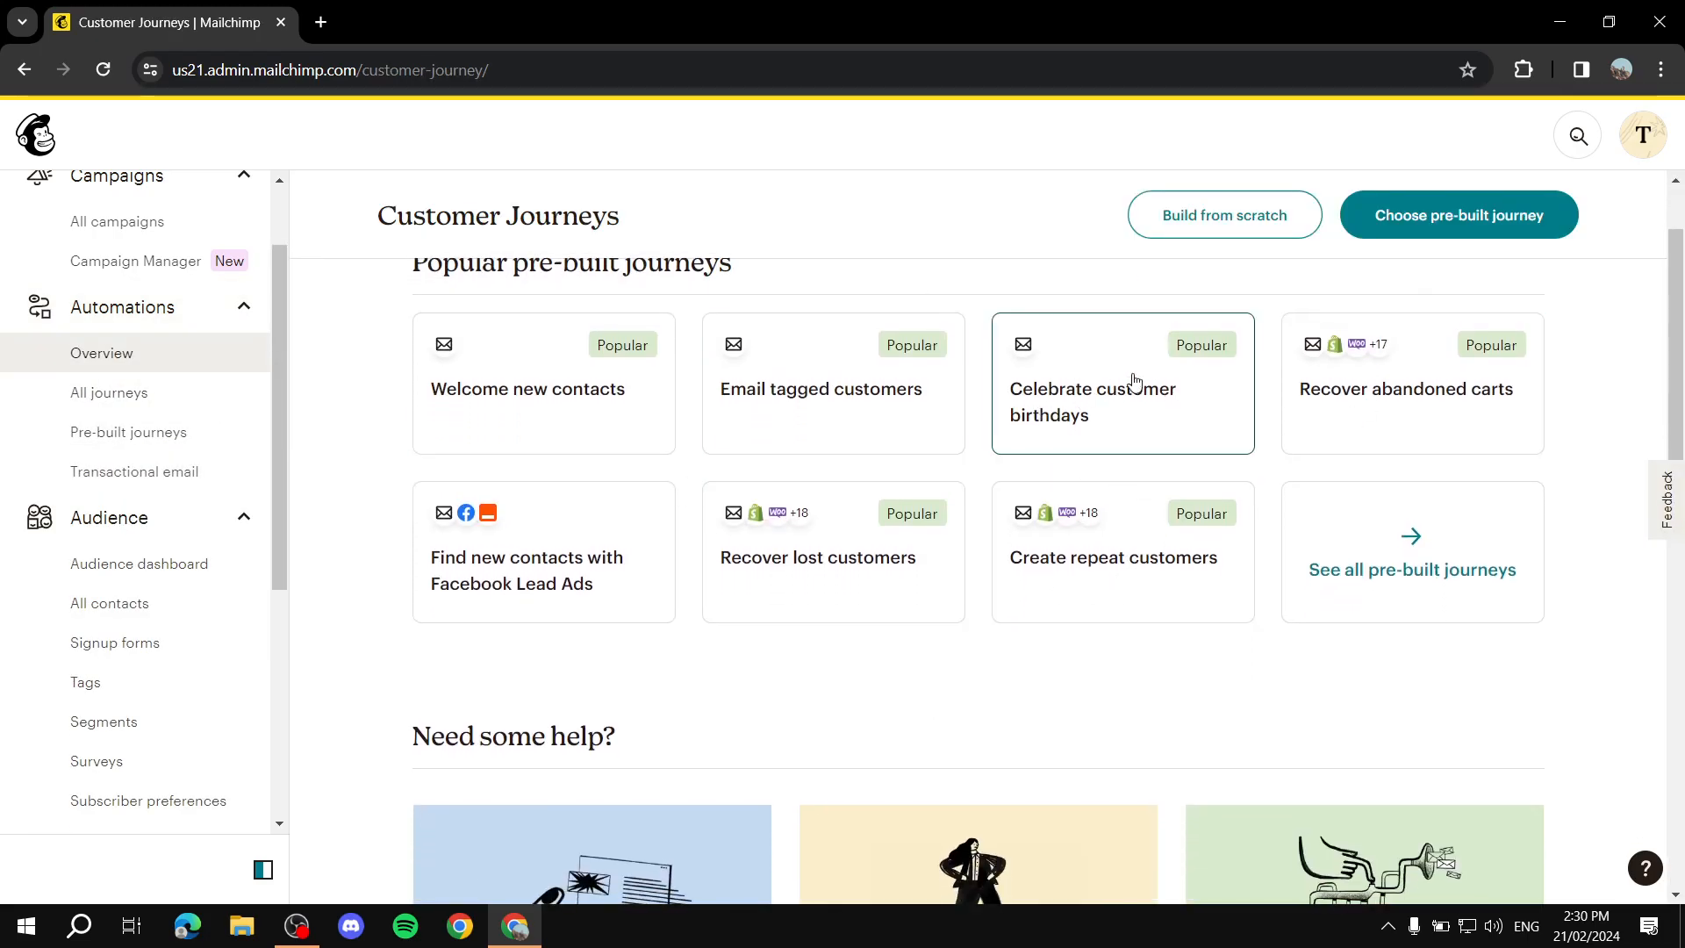
scroll(1086, 426, up, 1)
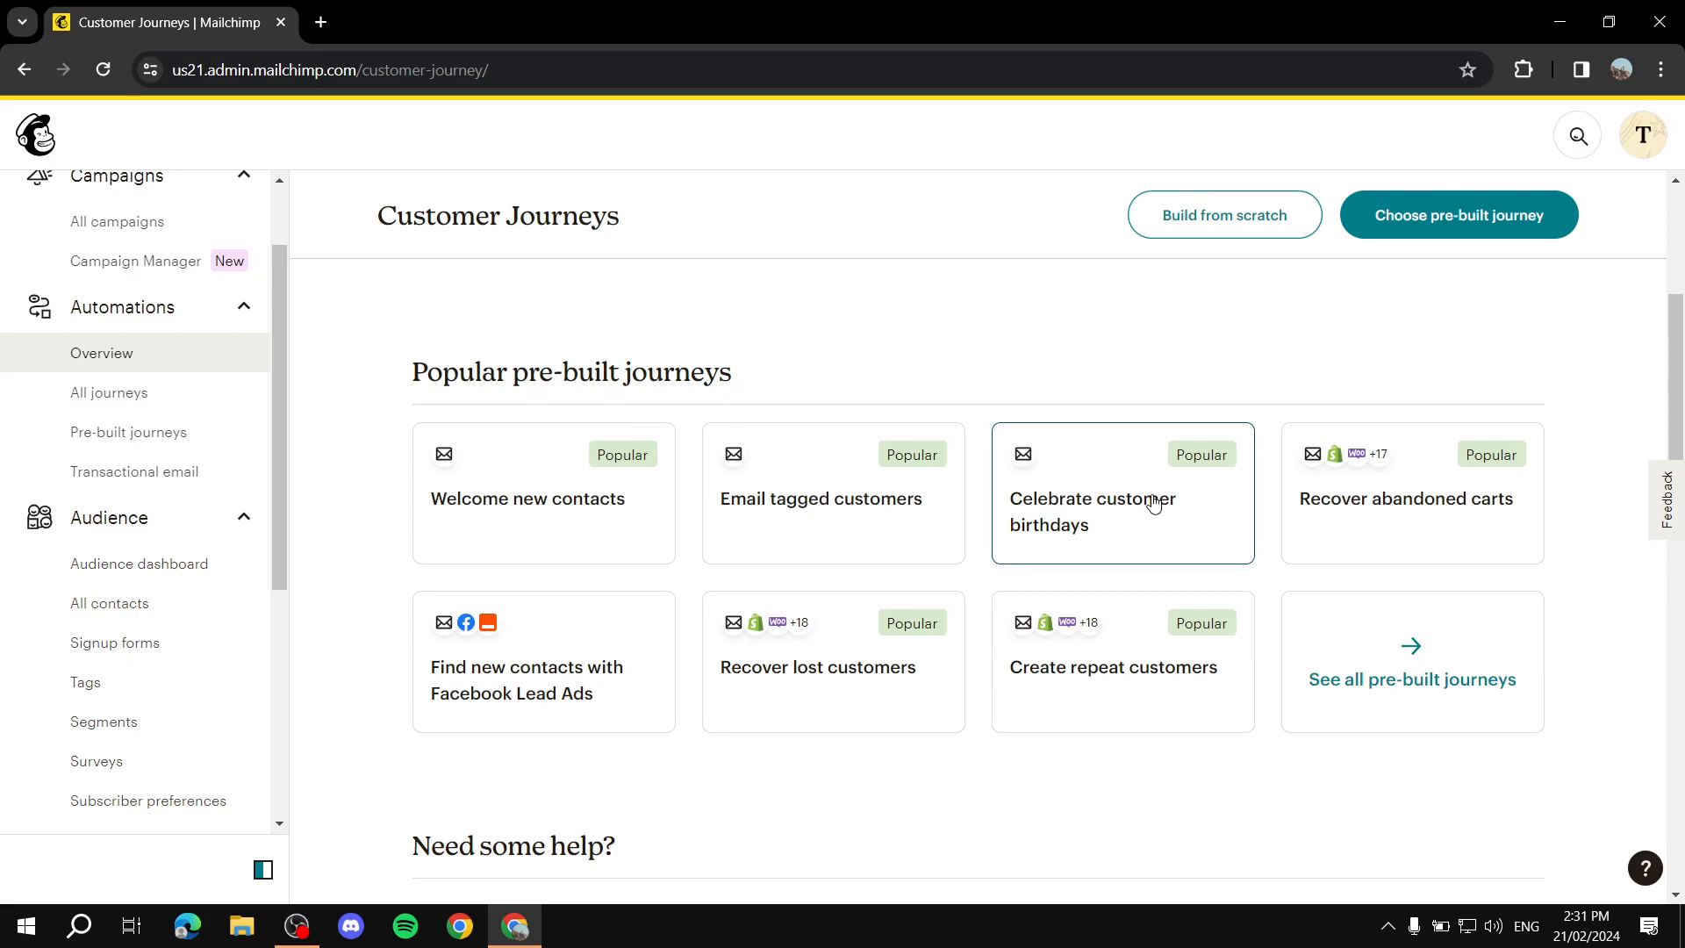
- Open the full collection of pre-built journeys and browse its templates through to the transactional emails
click(1435, 218)
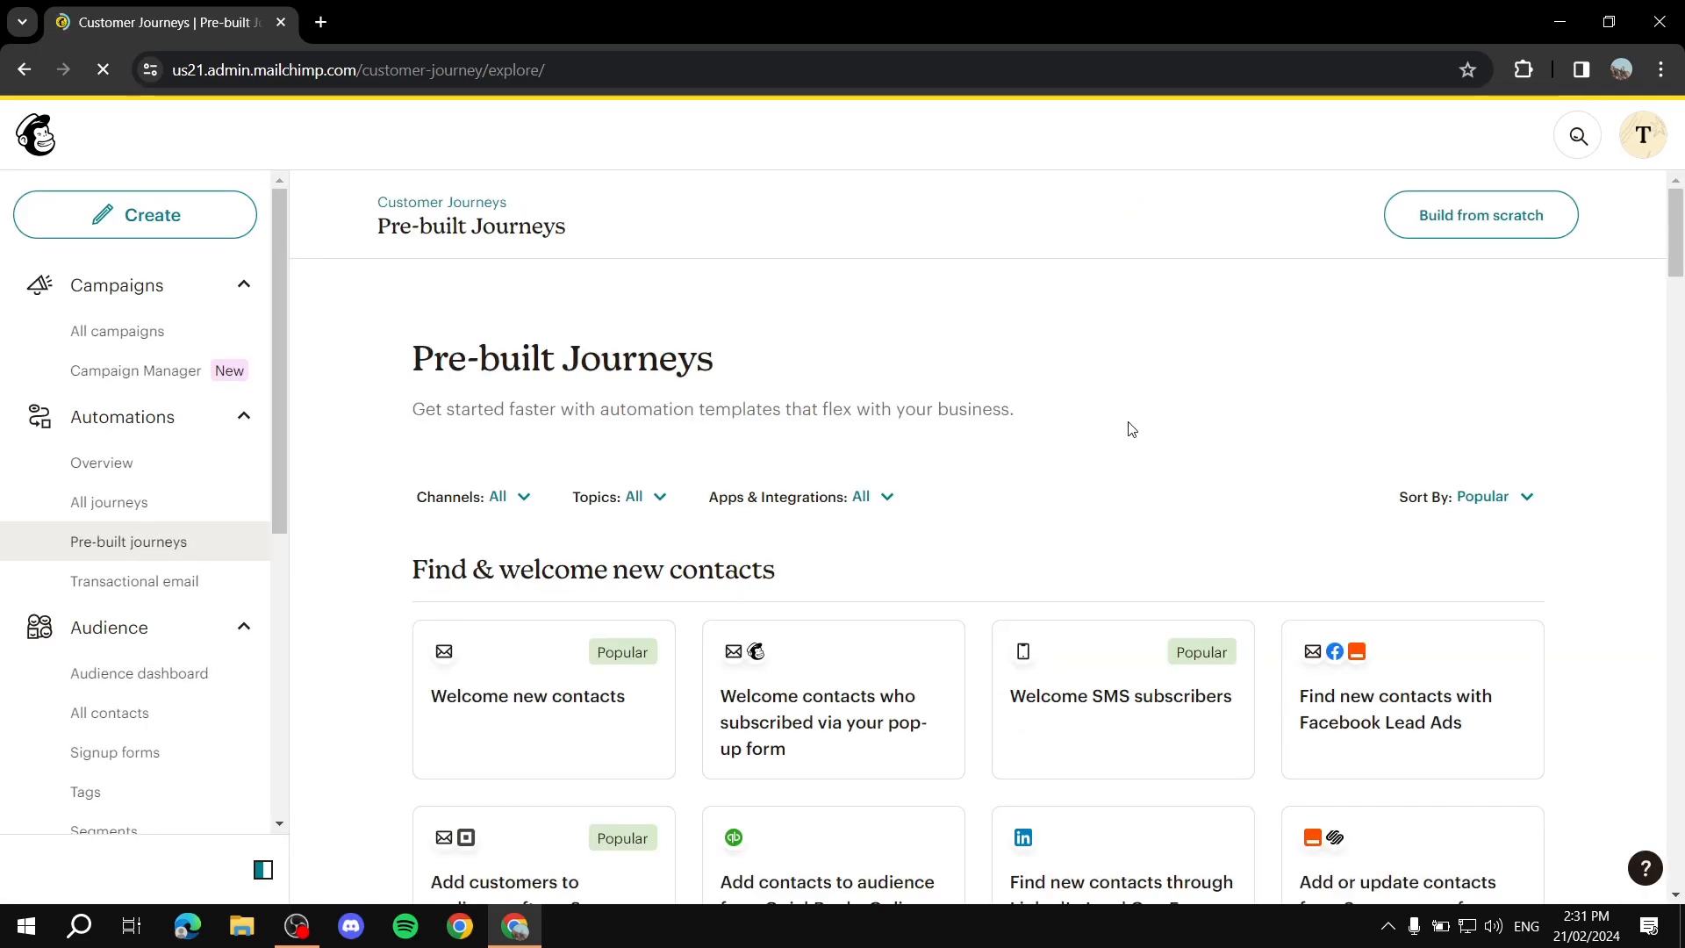
scroll(944, 403, down, 2)
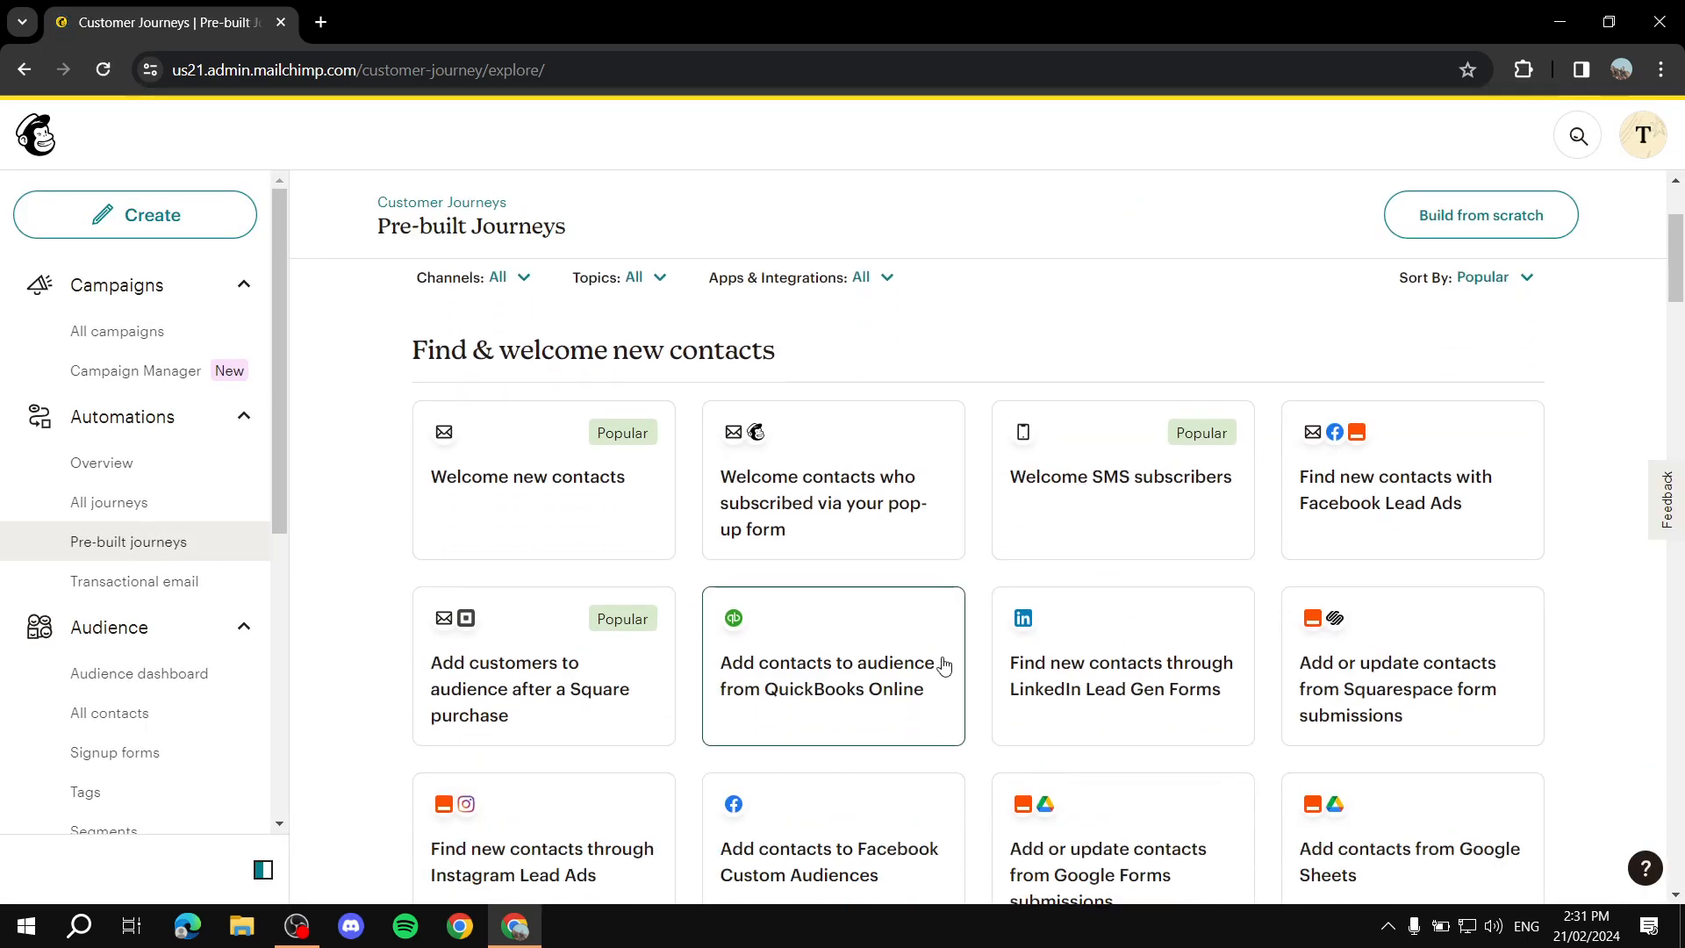
scroll(965, 667, down, 3)
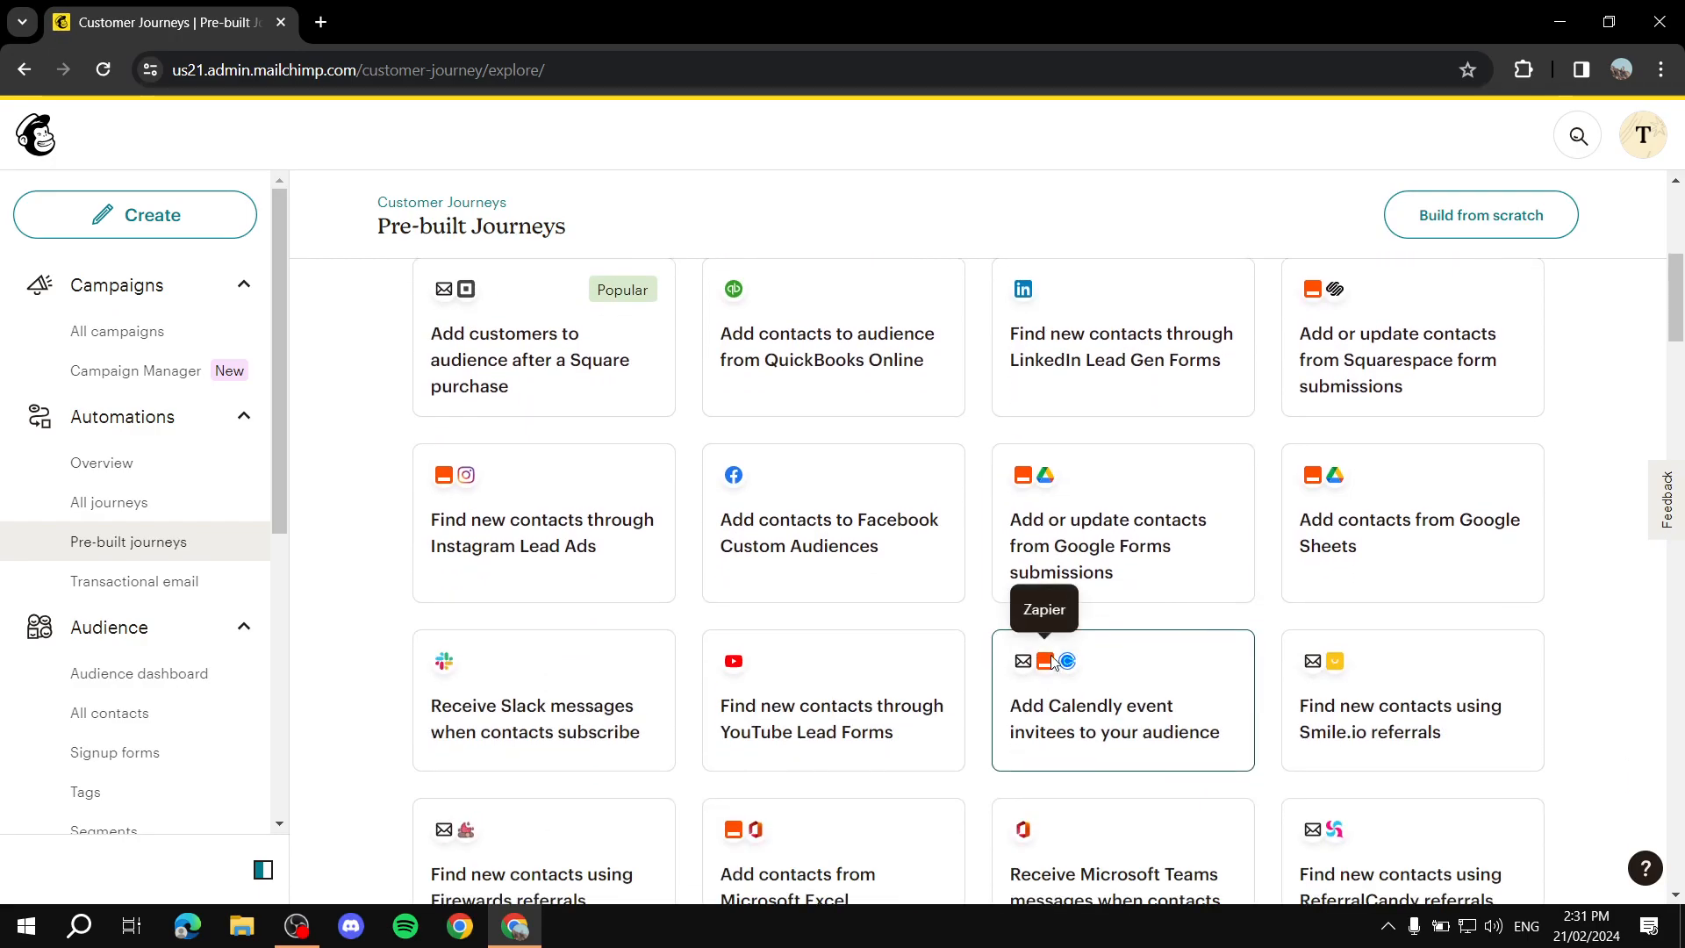
scroll(1430, 688, down, 2)
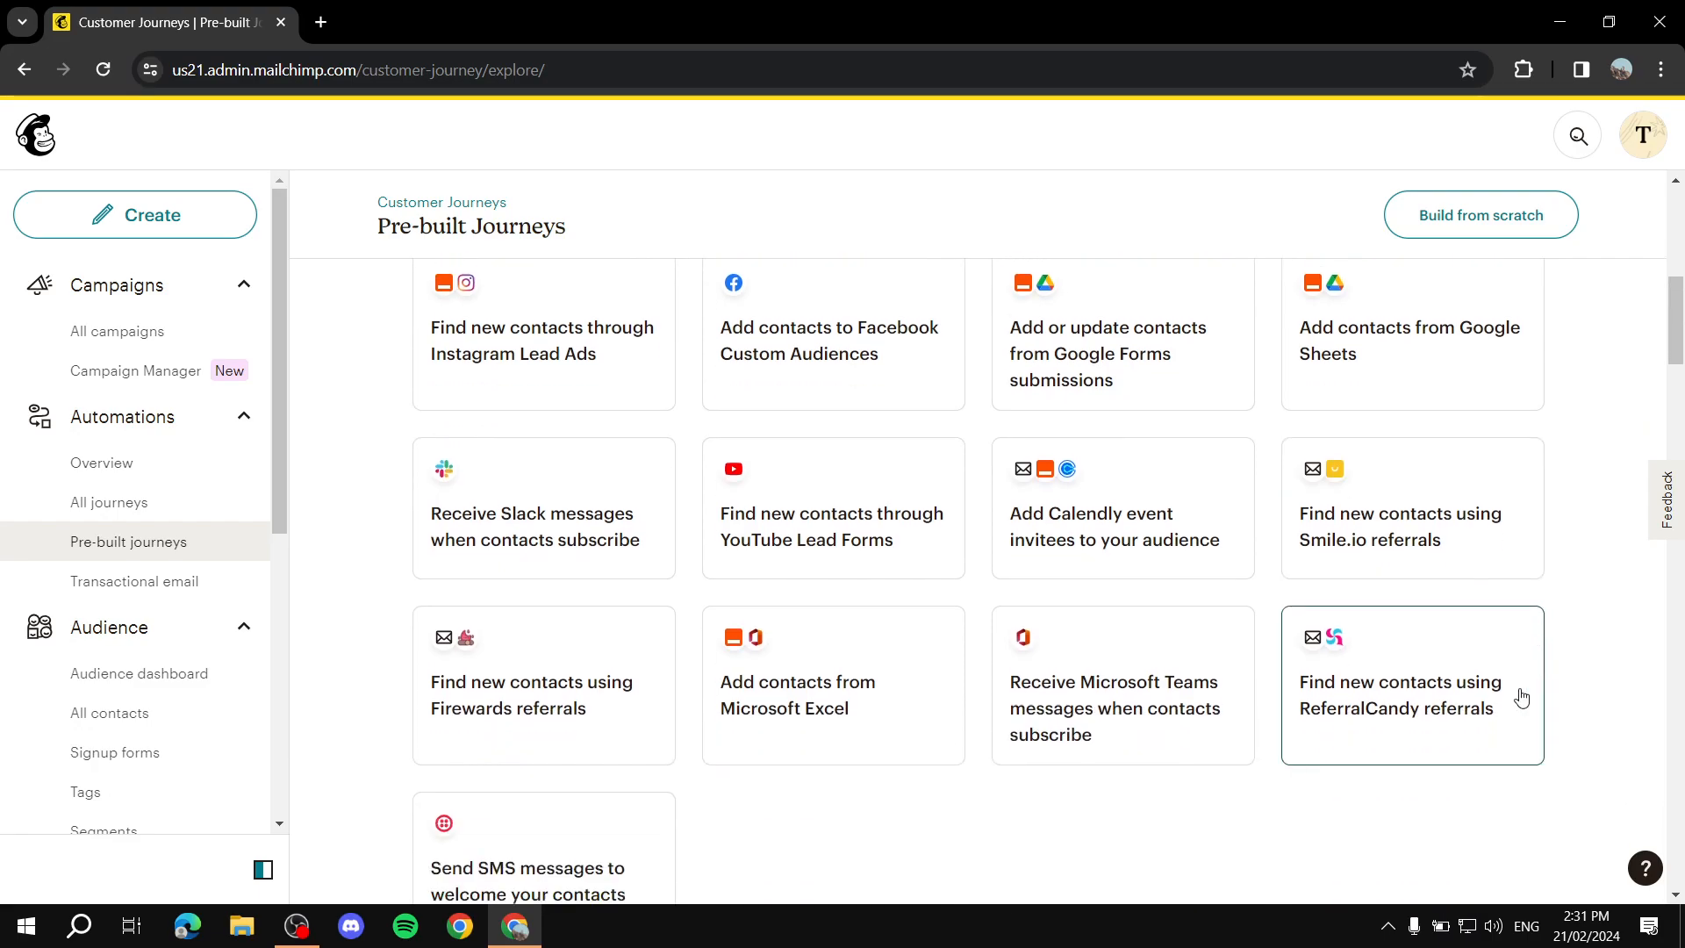
scroll(1115, 614, down, 10)
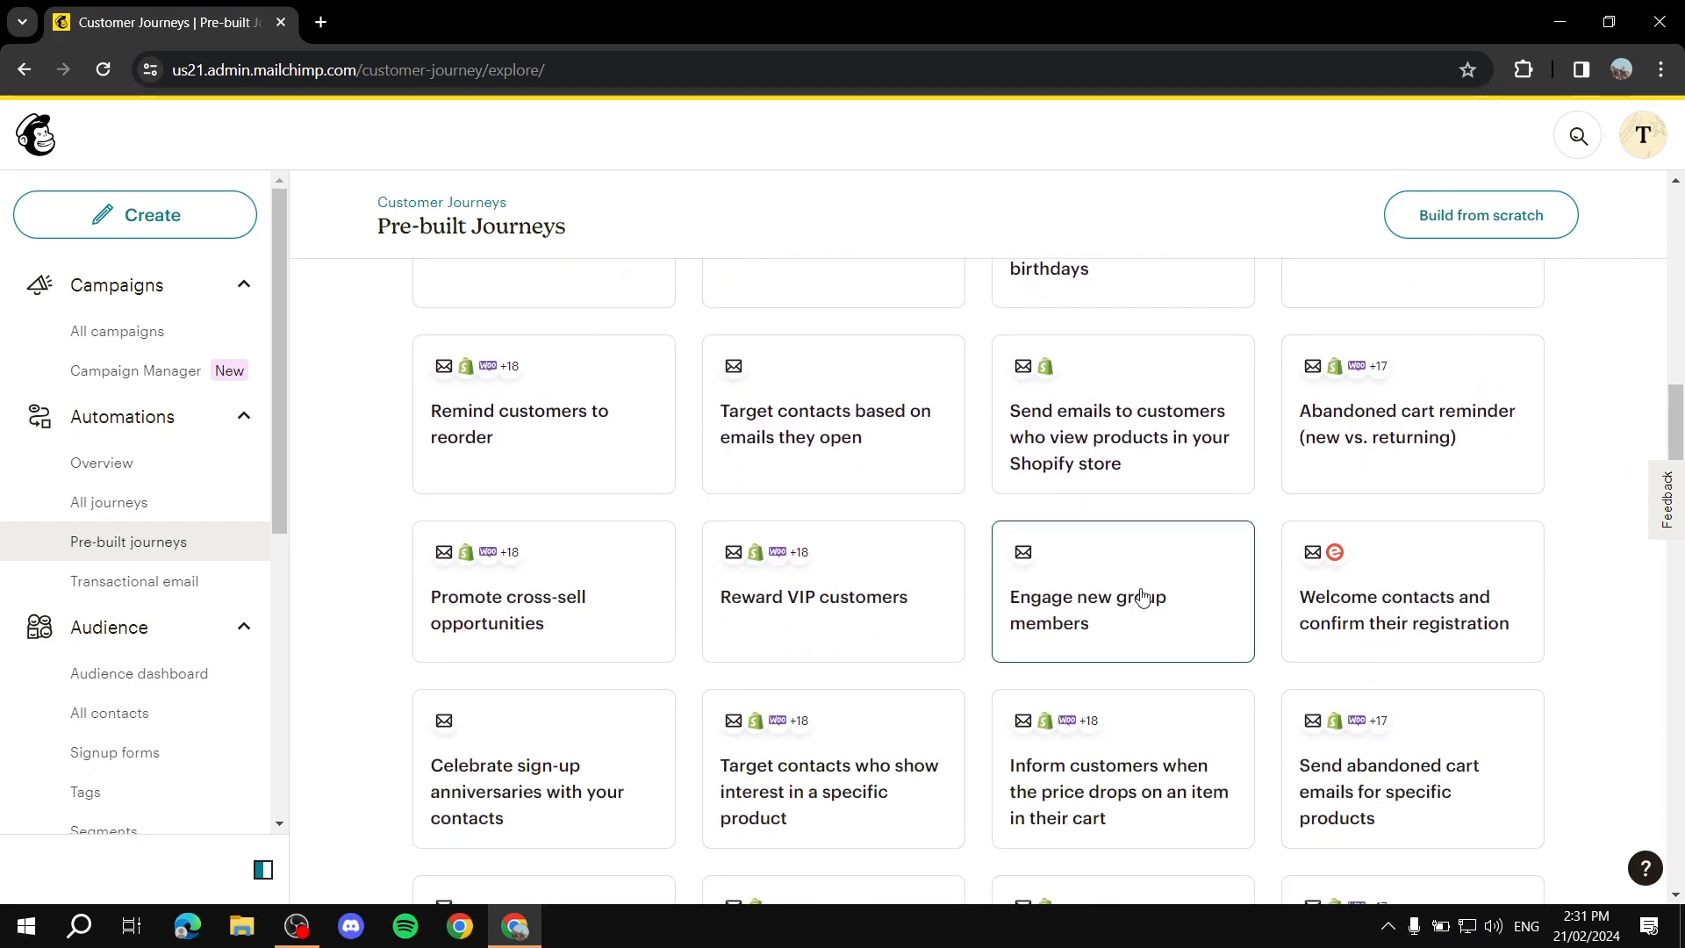
scroll(1141, 597, down, 20)
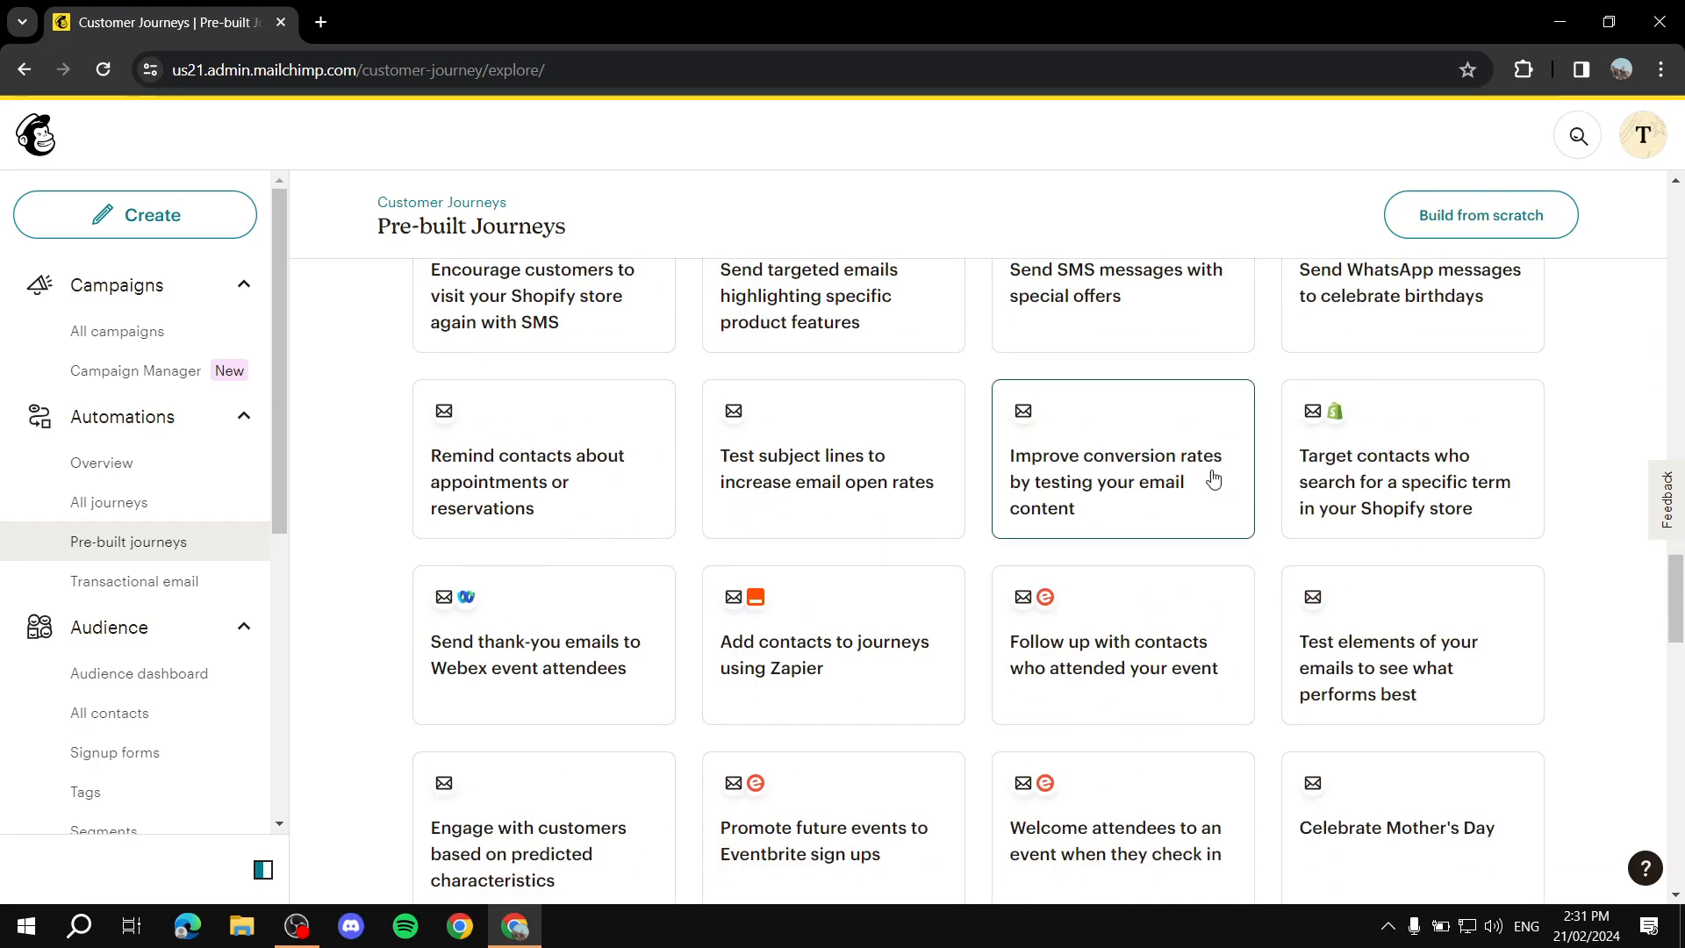
scroll(1202, 492, down, 15)
scroll(1184, 513, down, 4)
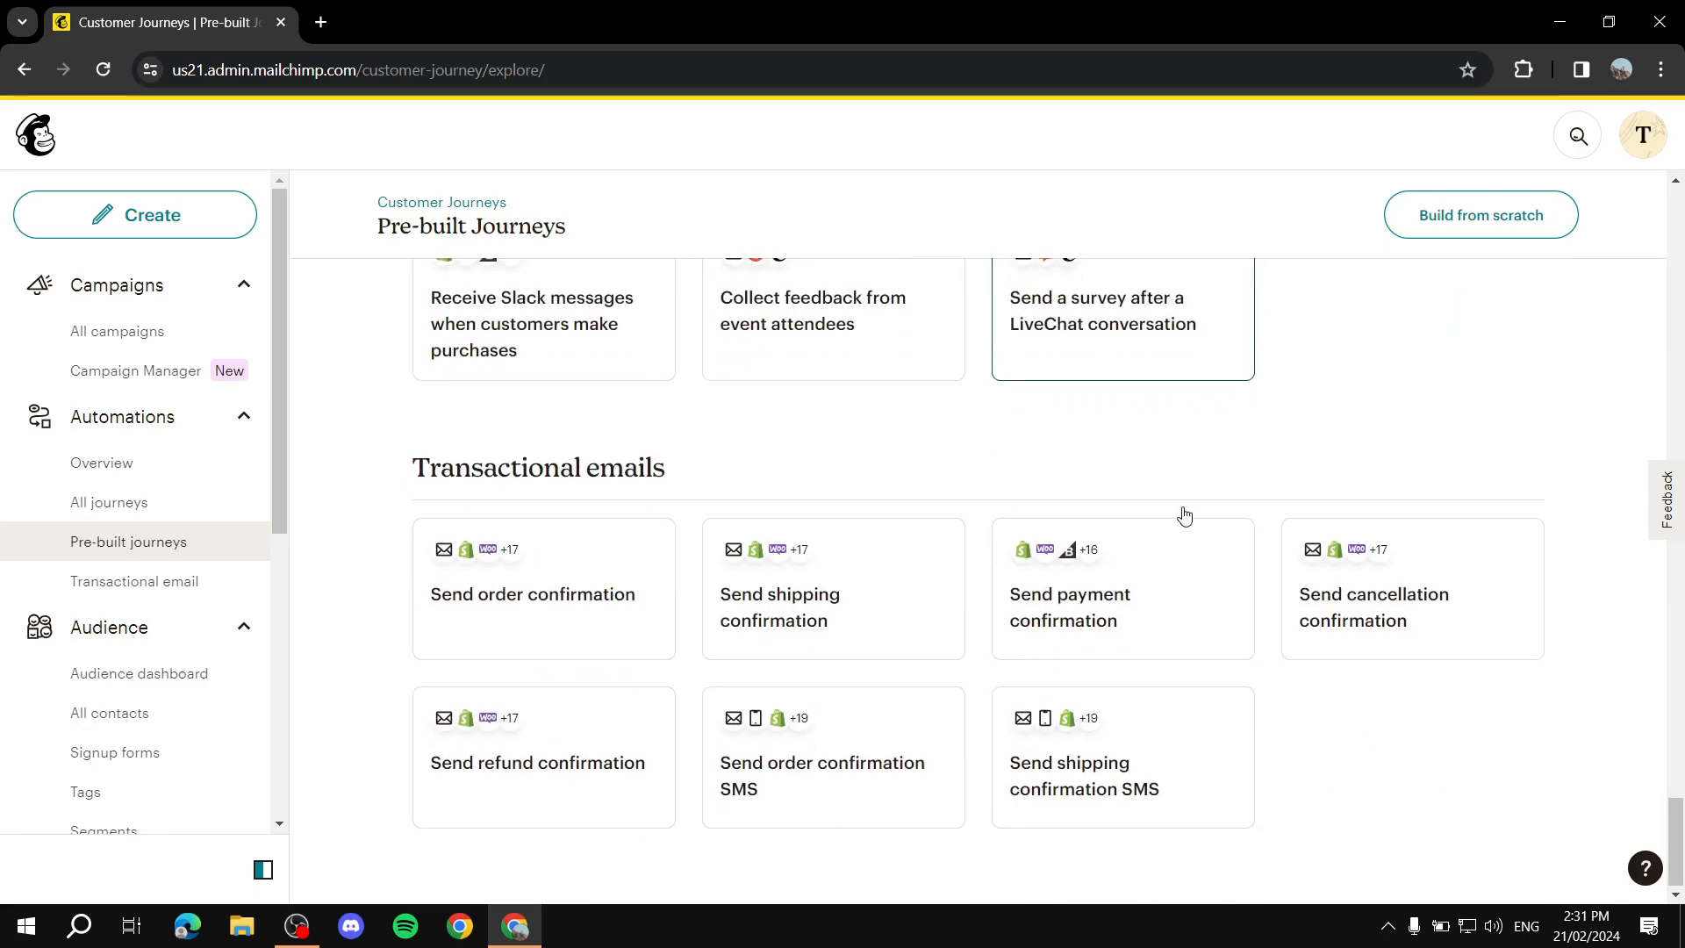
scroll(1176, 513, up, 15)
scroll(1041, 530, up, 15)
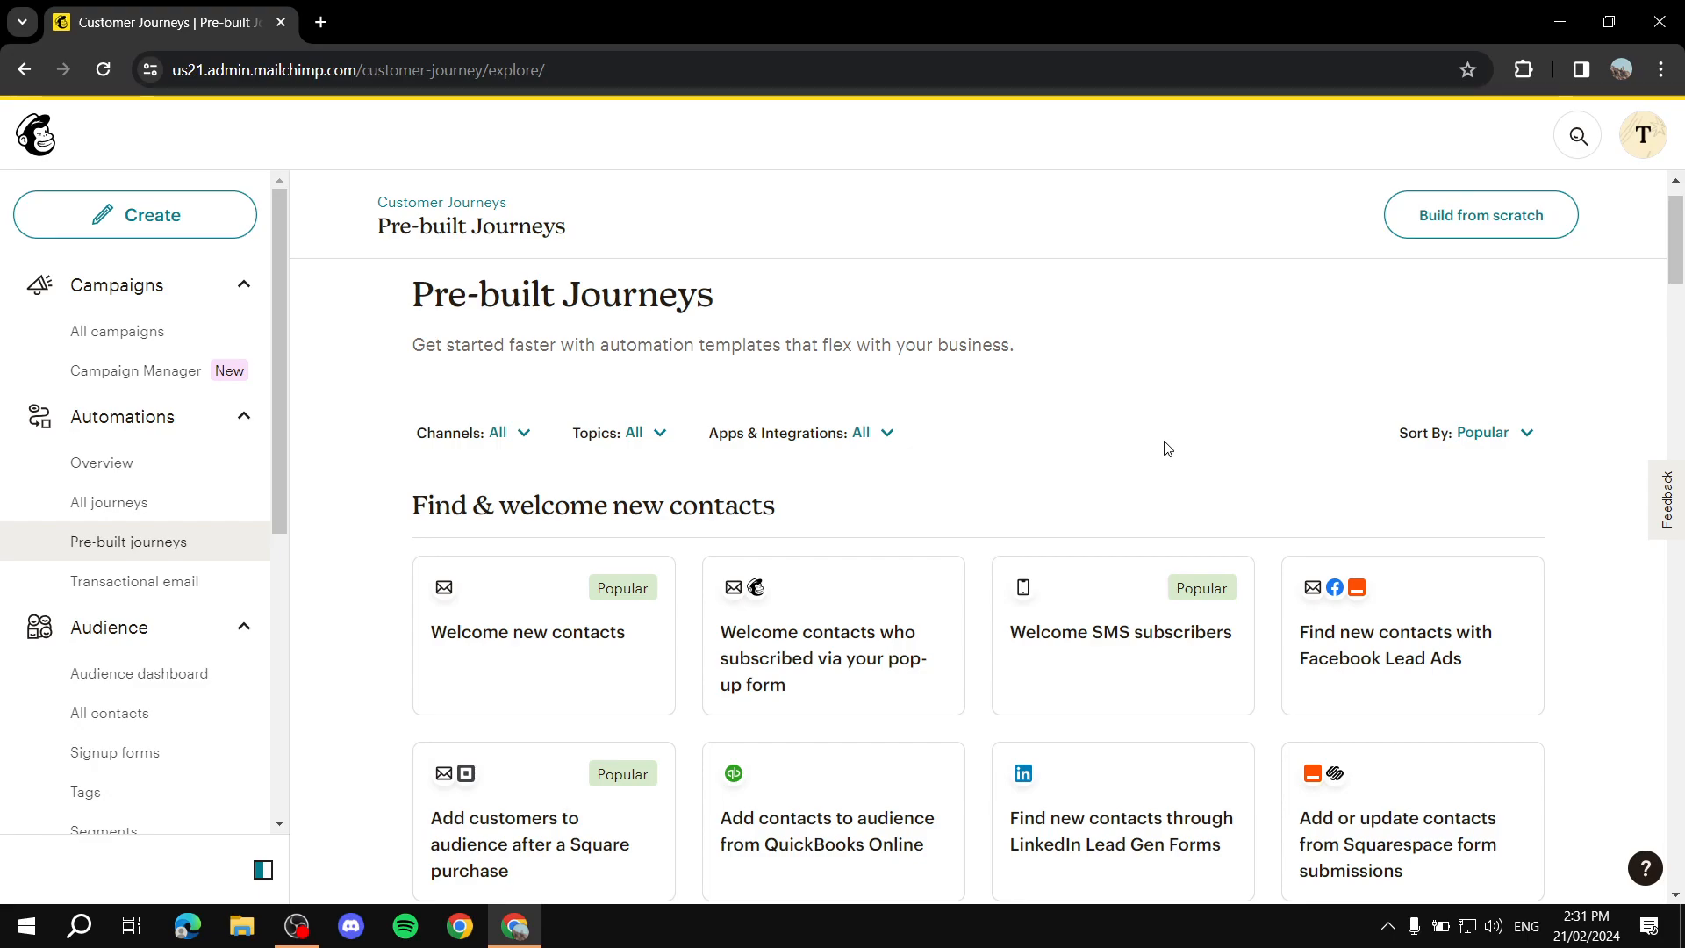
- Open the Welcome new contacts pre-built journey and review its requirements and journey map
scroll(602, 602, down, 2)
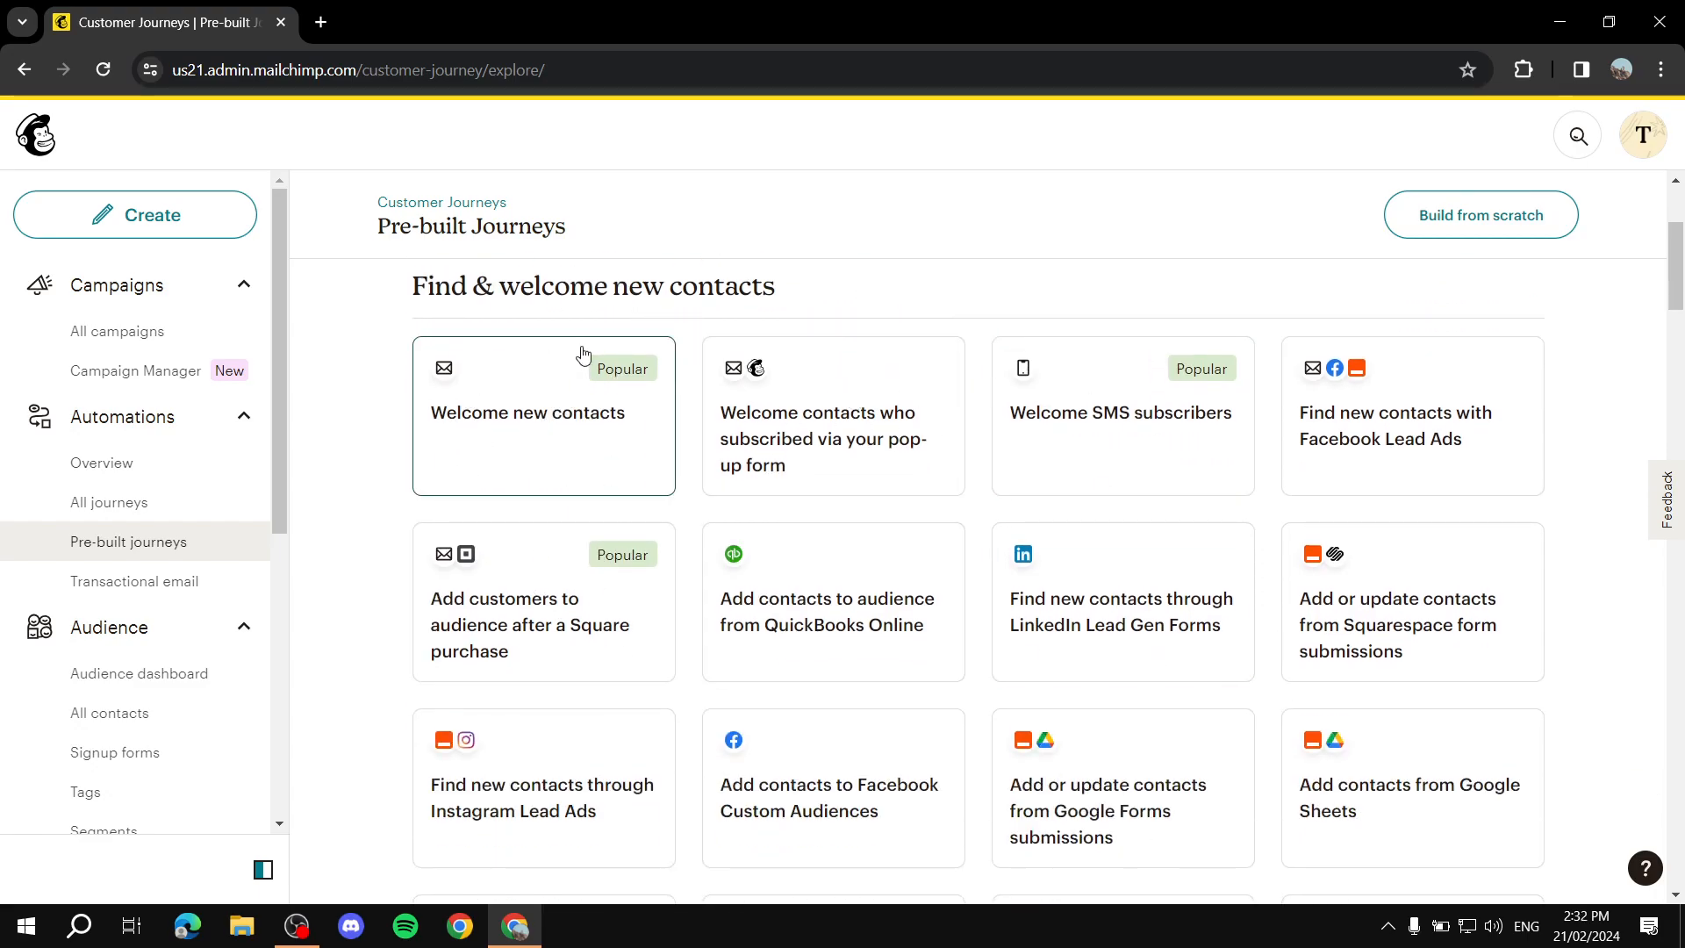
click(555, 430)
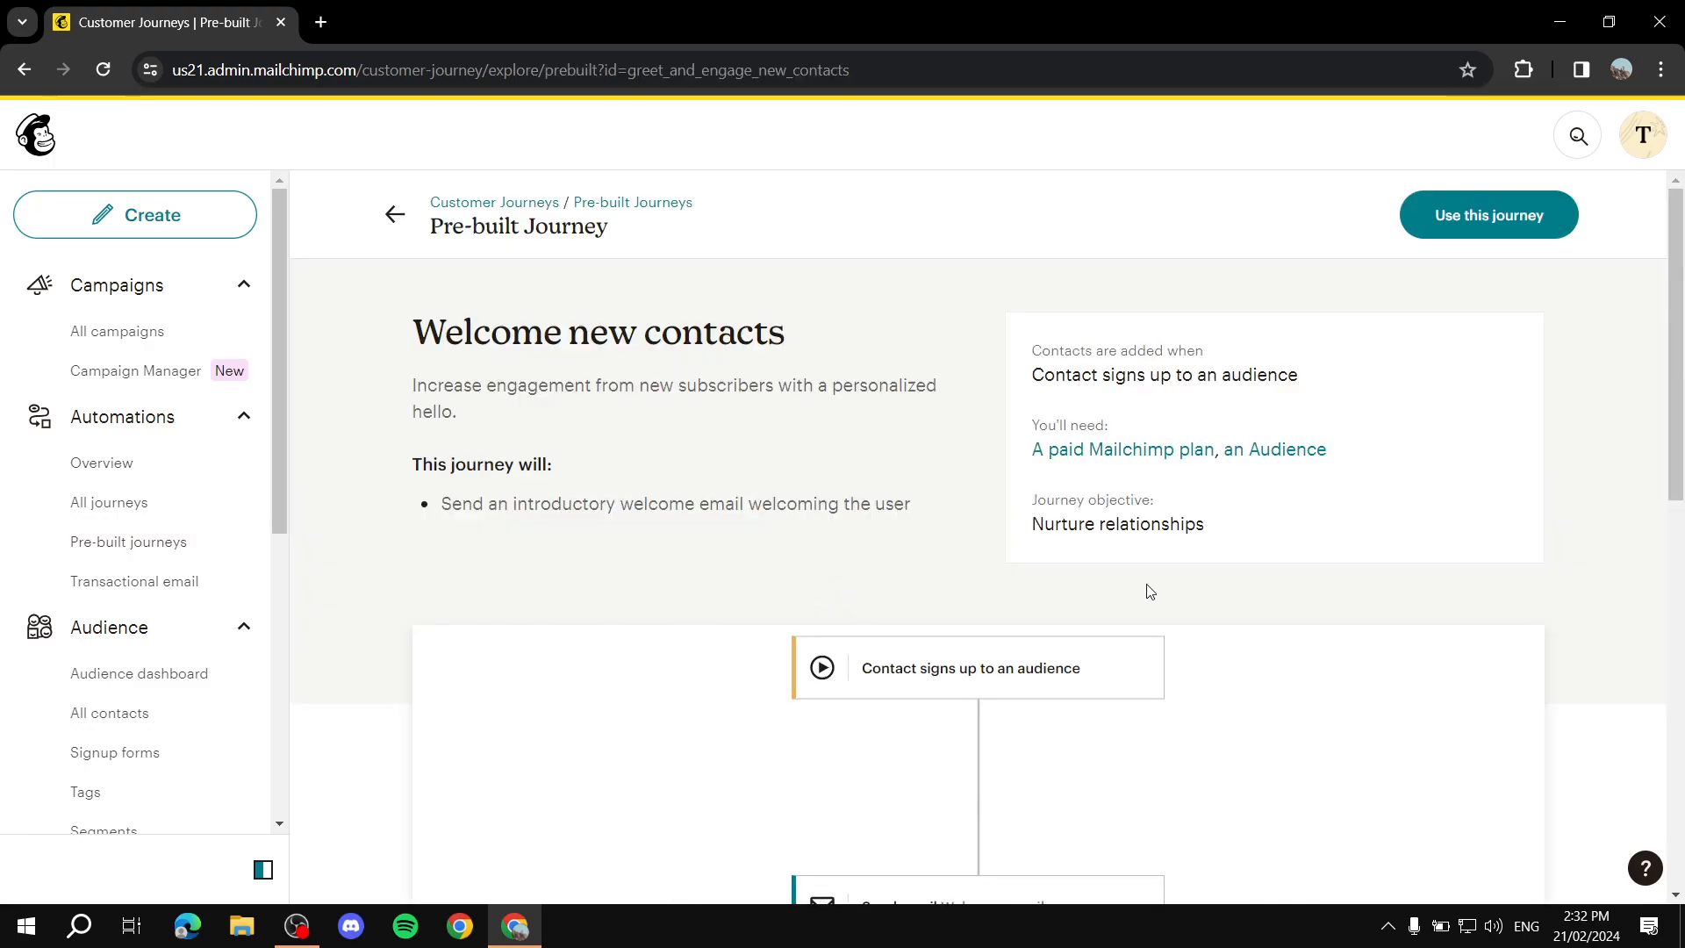
scroll(1494, 527, down, 5)
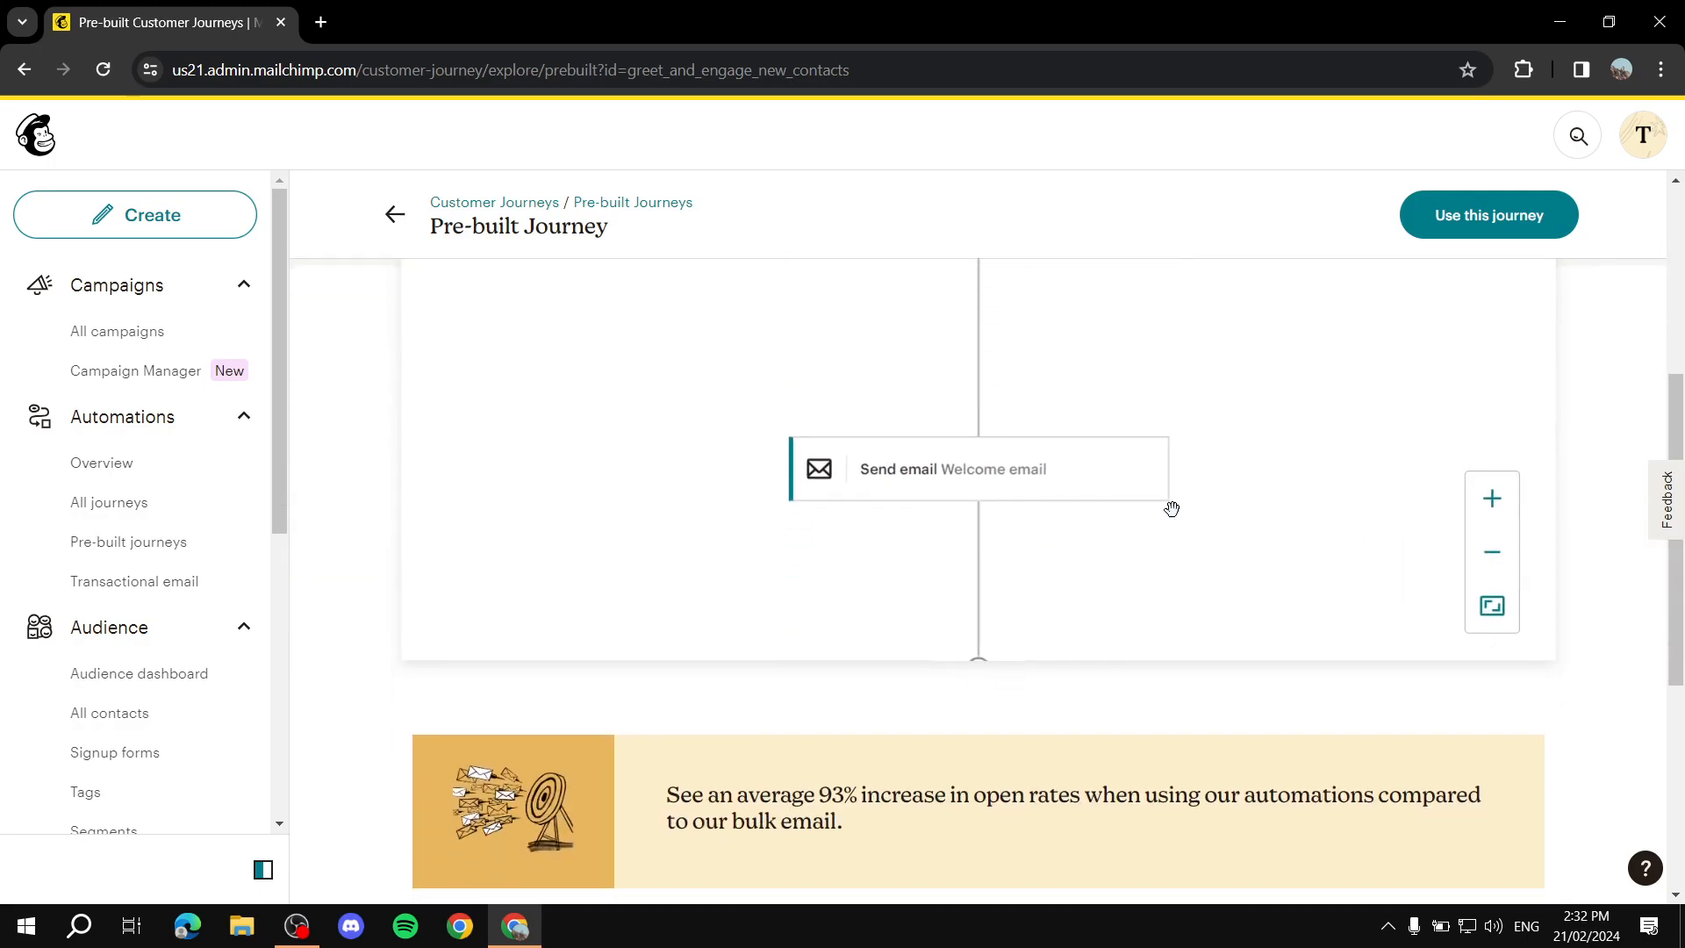
scroll(1049, 395, up, 2)
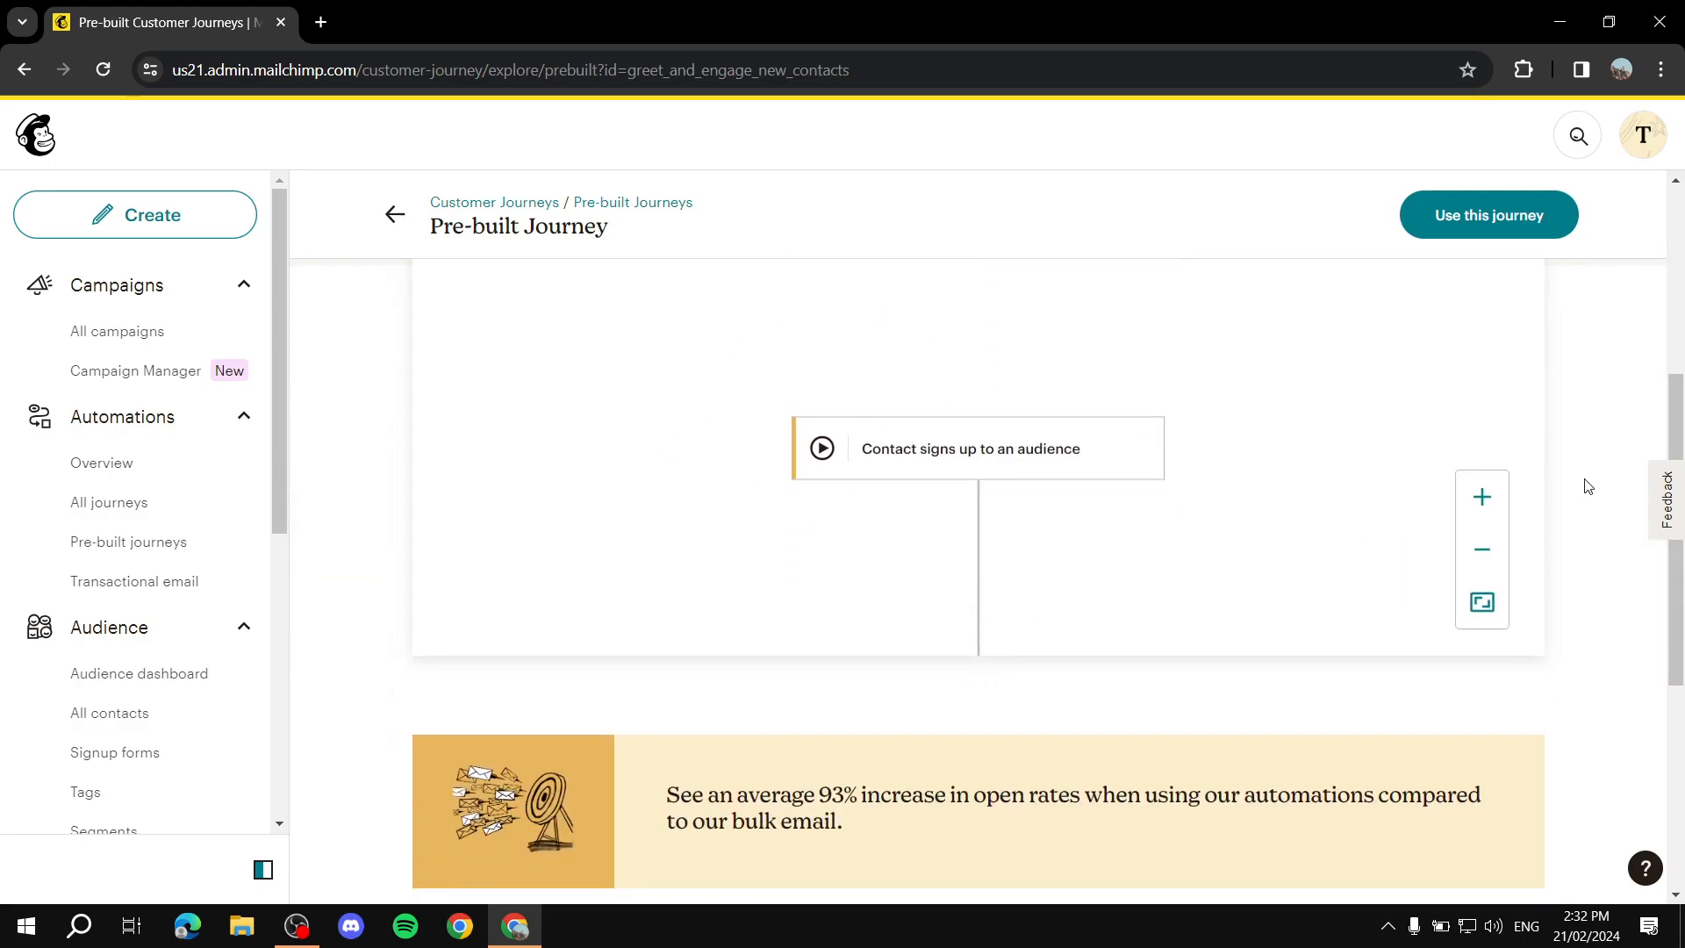
scroll(1590, 476, up, 3)
scroll(1591, 475, down, 2)
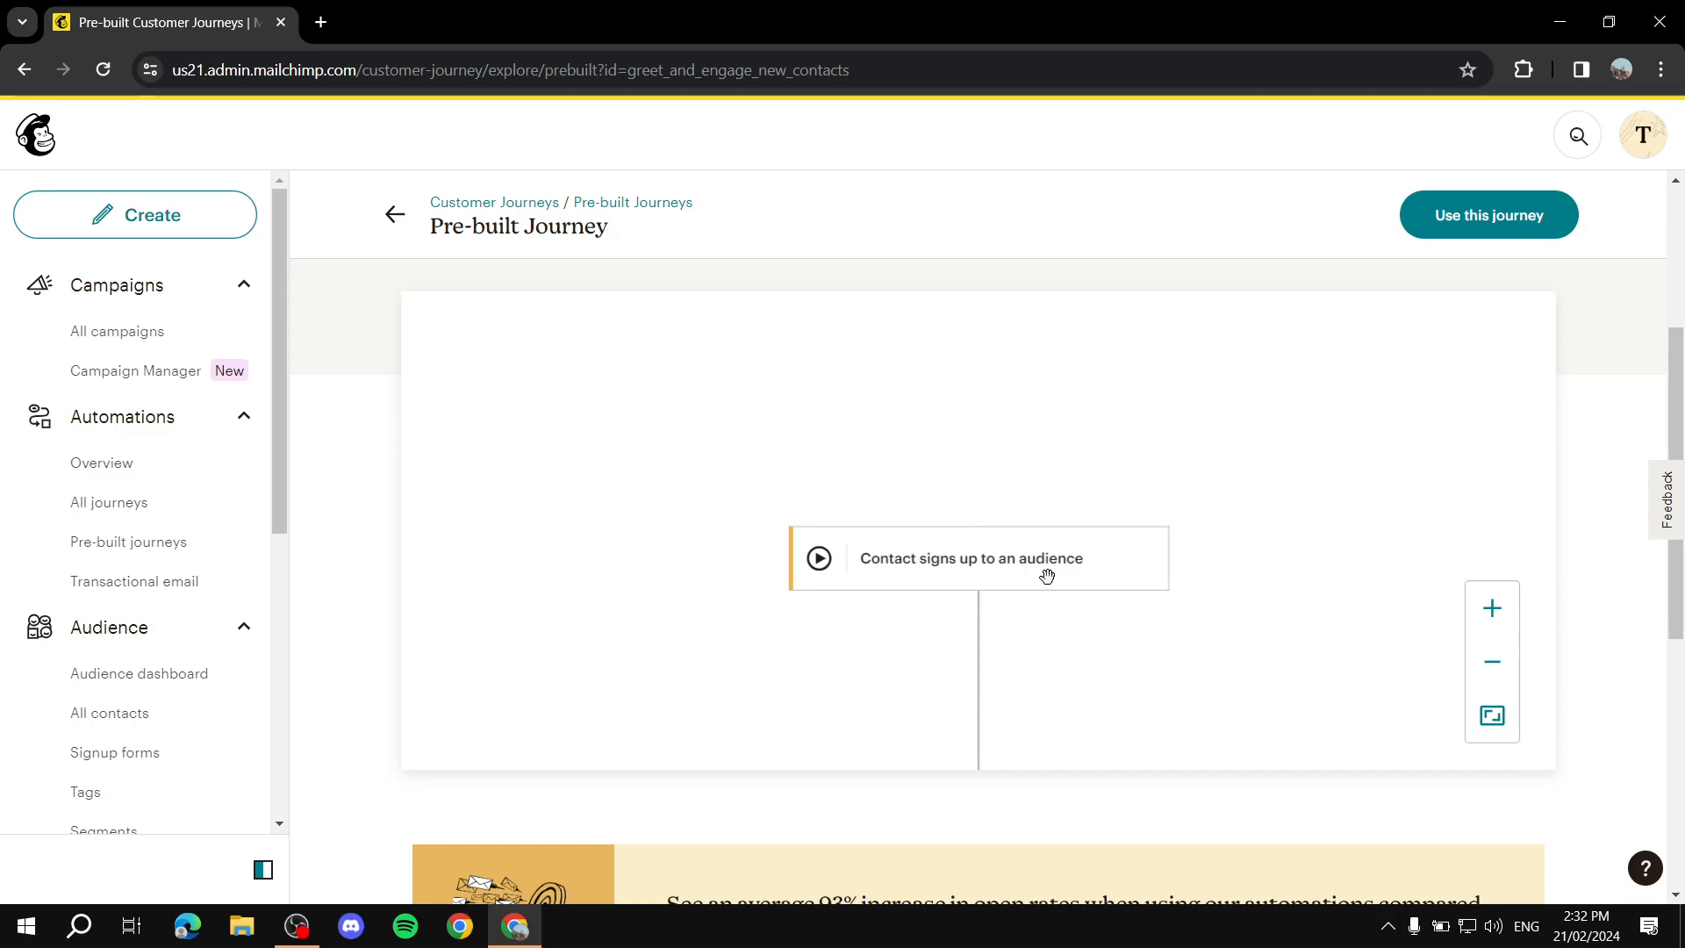
scroll(1051, 566, down, 3)
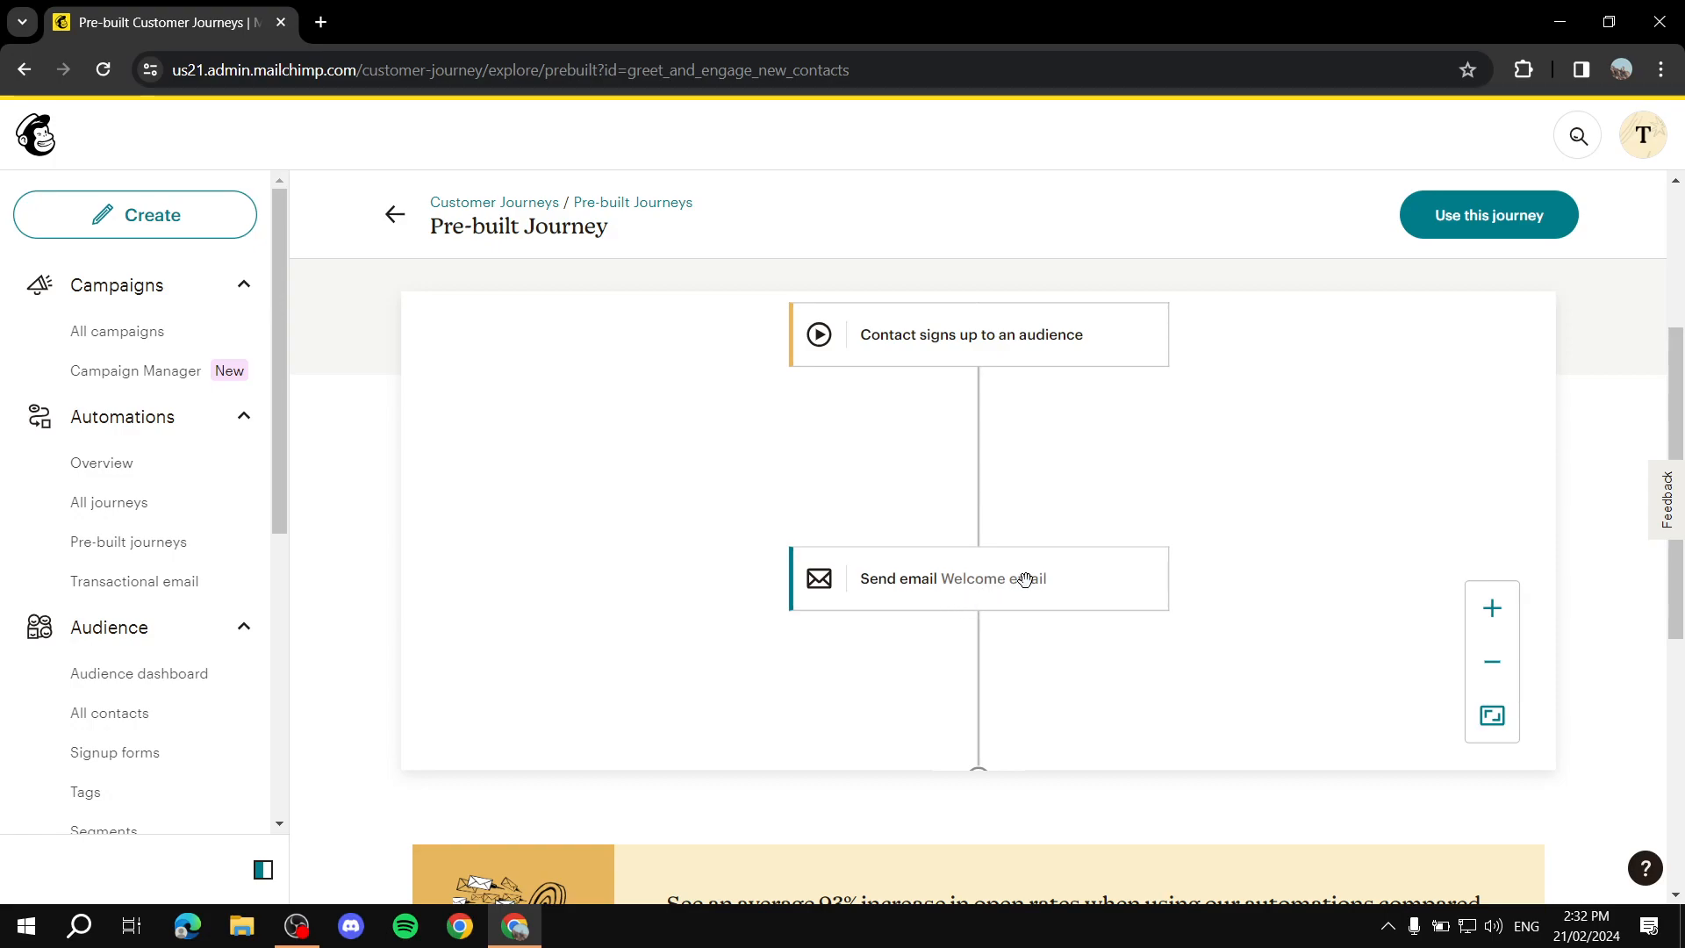
scroll(1023, 575, down, 4)
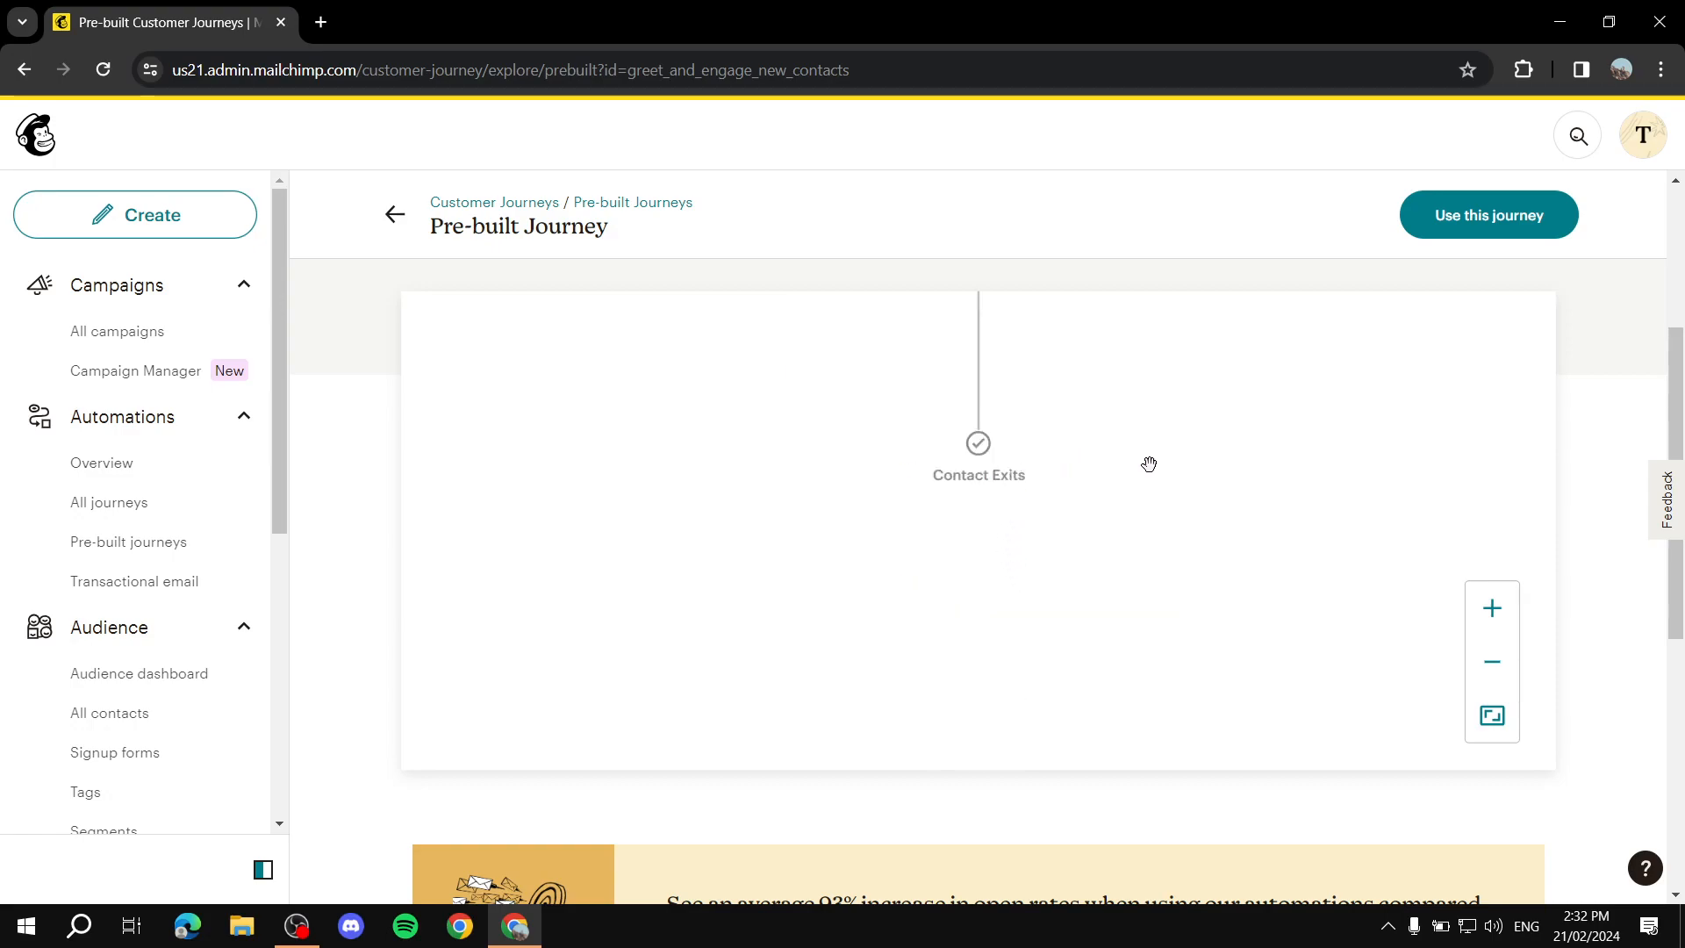
scroll(1651, 603, down, 4)
scroll(1647, 597, up, 5)
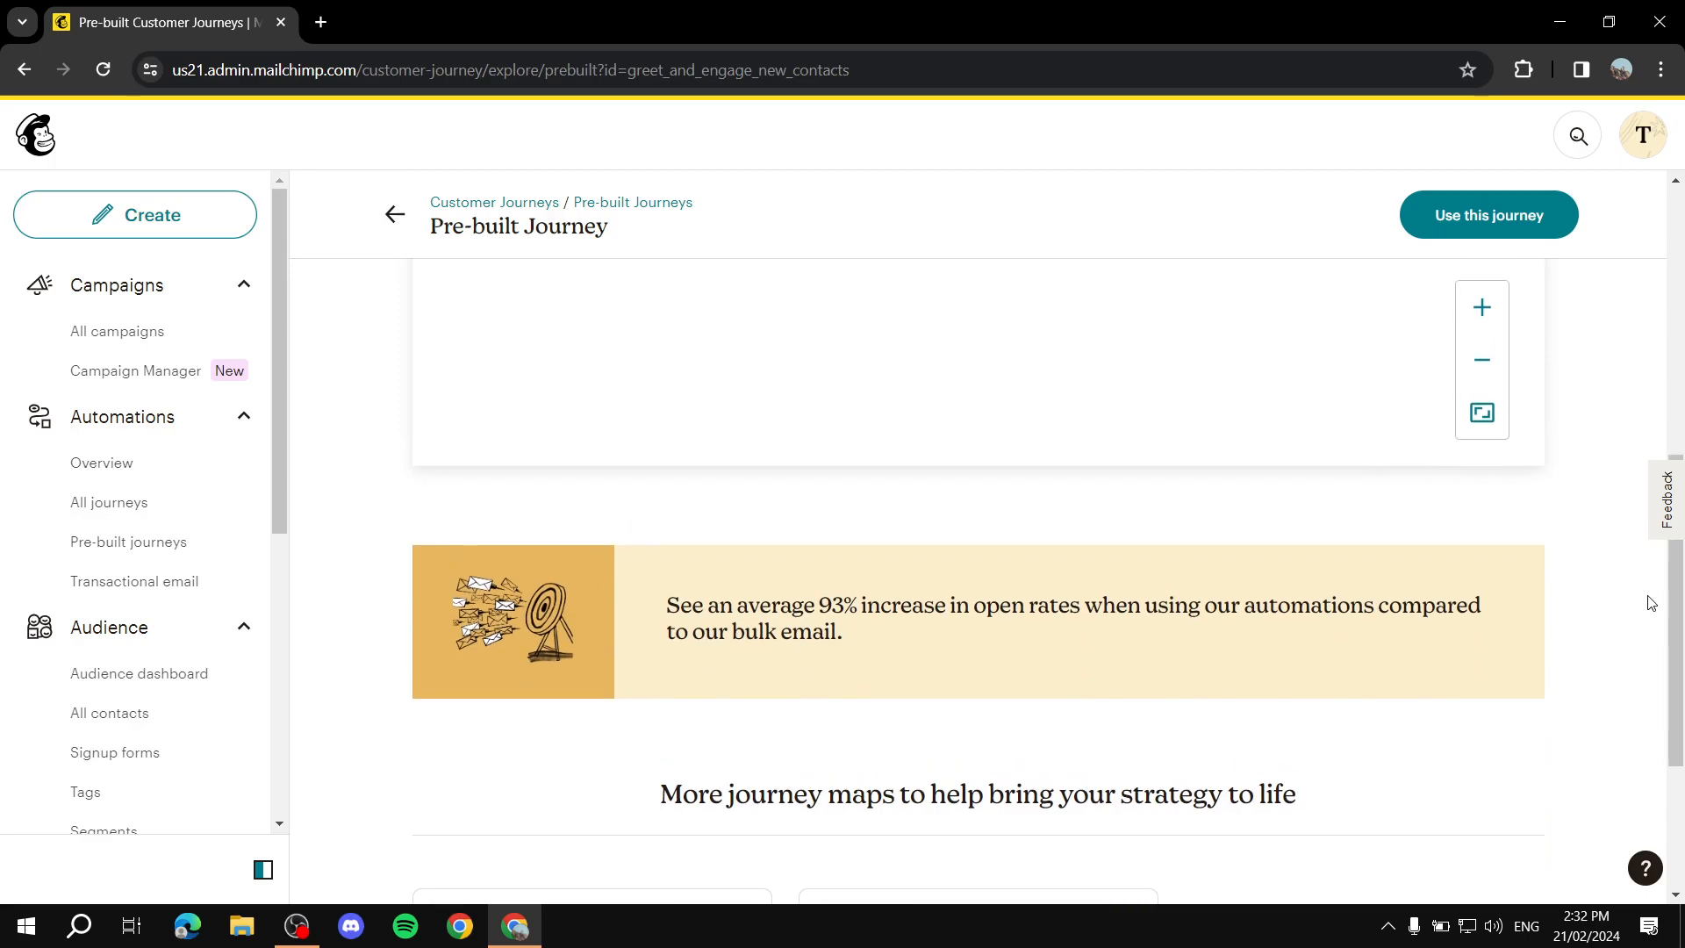
scroll(1079, 641, up, 2)
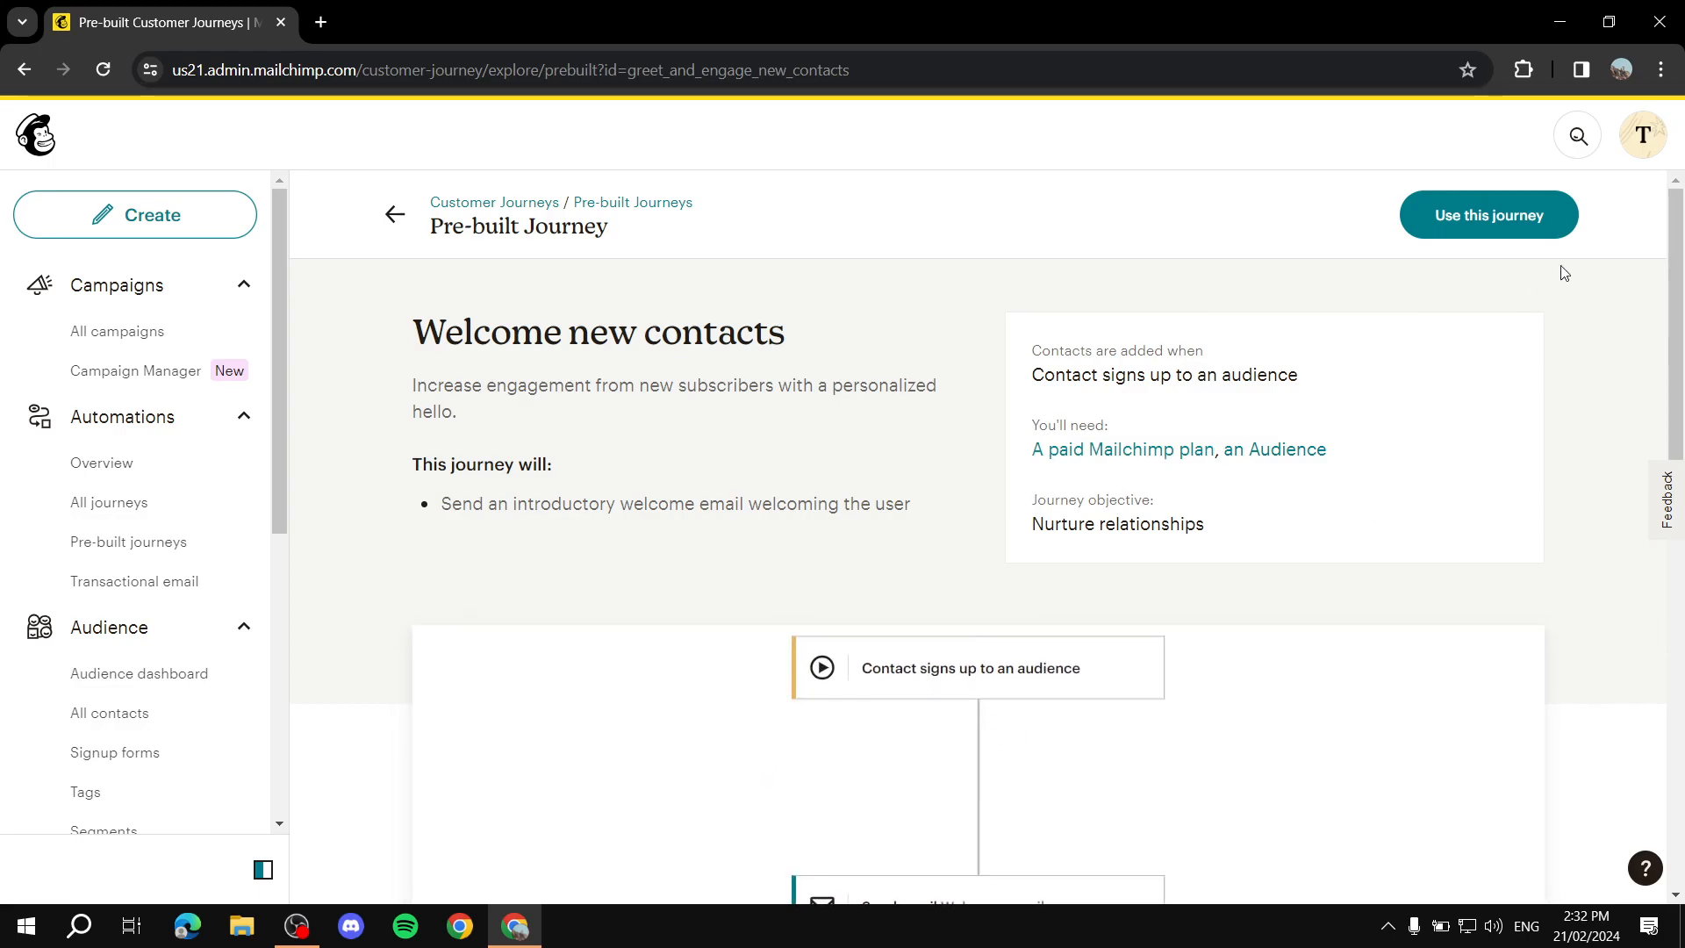
- Use the Welcome new contacts journey with the Tutorialist Explains audience and continue to the journey builder
click(1479, 216)
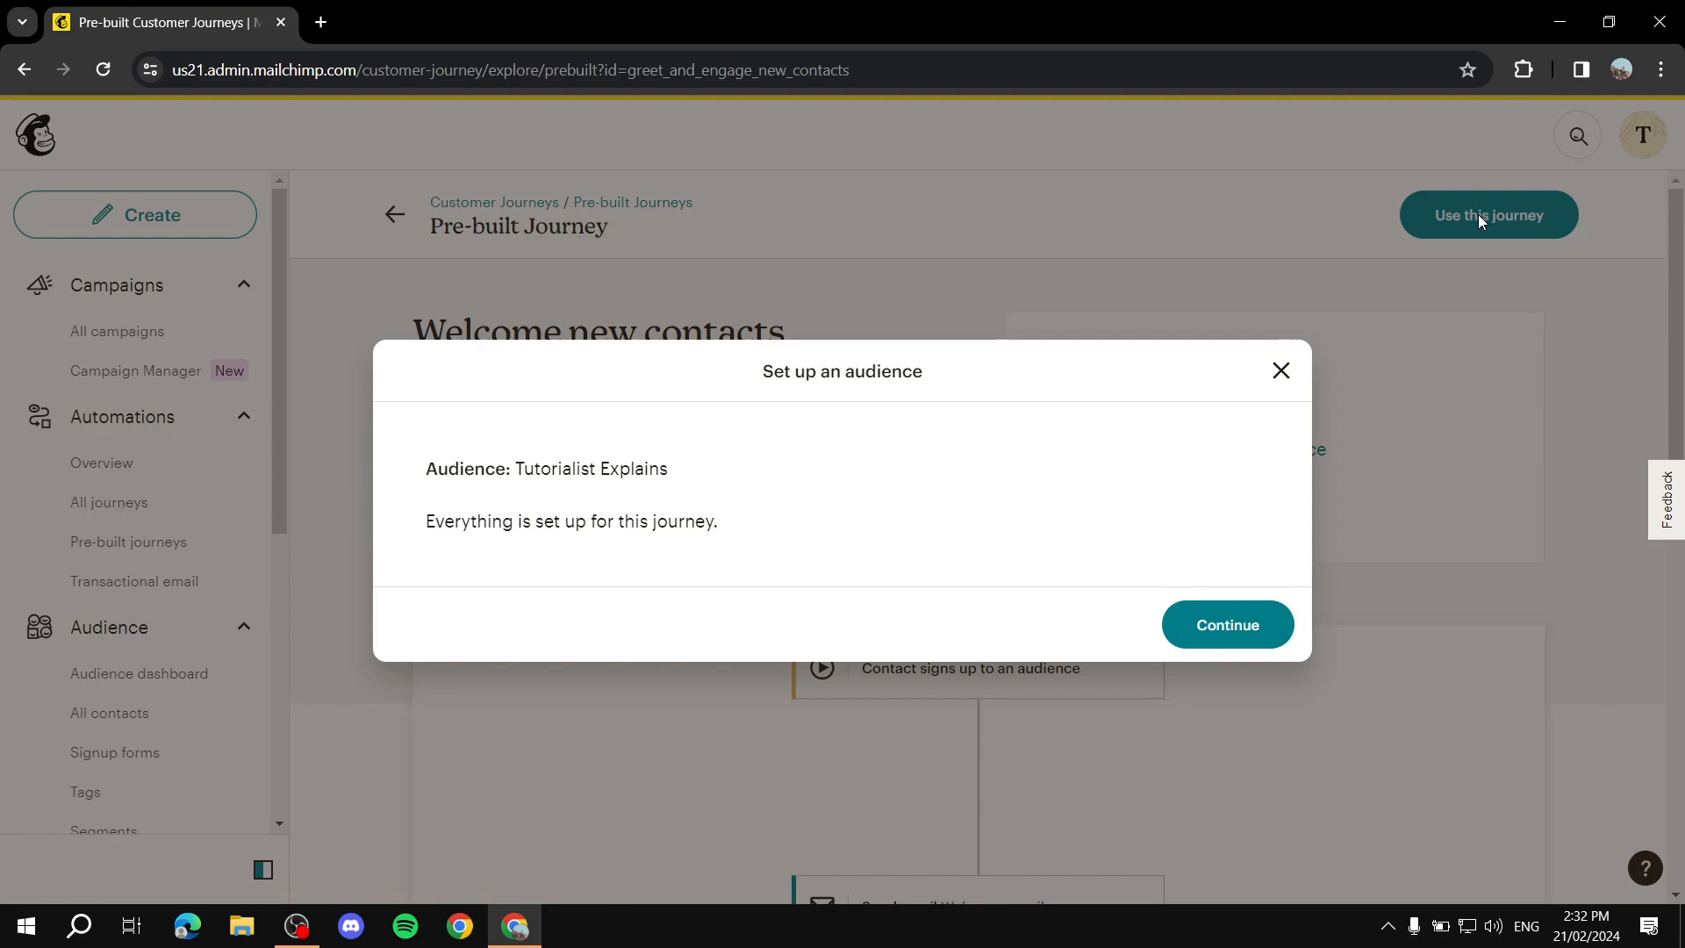
drag(428, 474, 730, 469)
click(592, 475)
drag(667, 477, 309, 491)
click(710, 484)
drag(488, 468, 741, 441)
click(705, 511)
click(1221, 634)
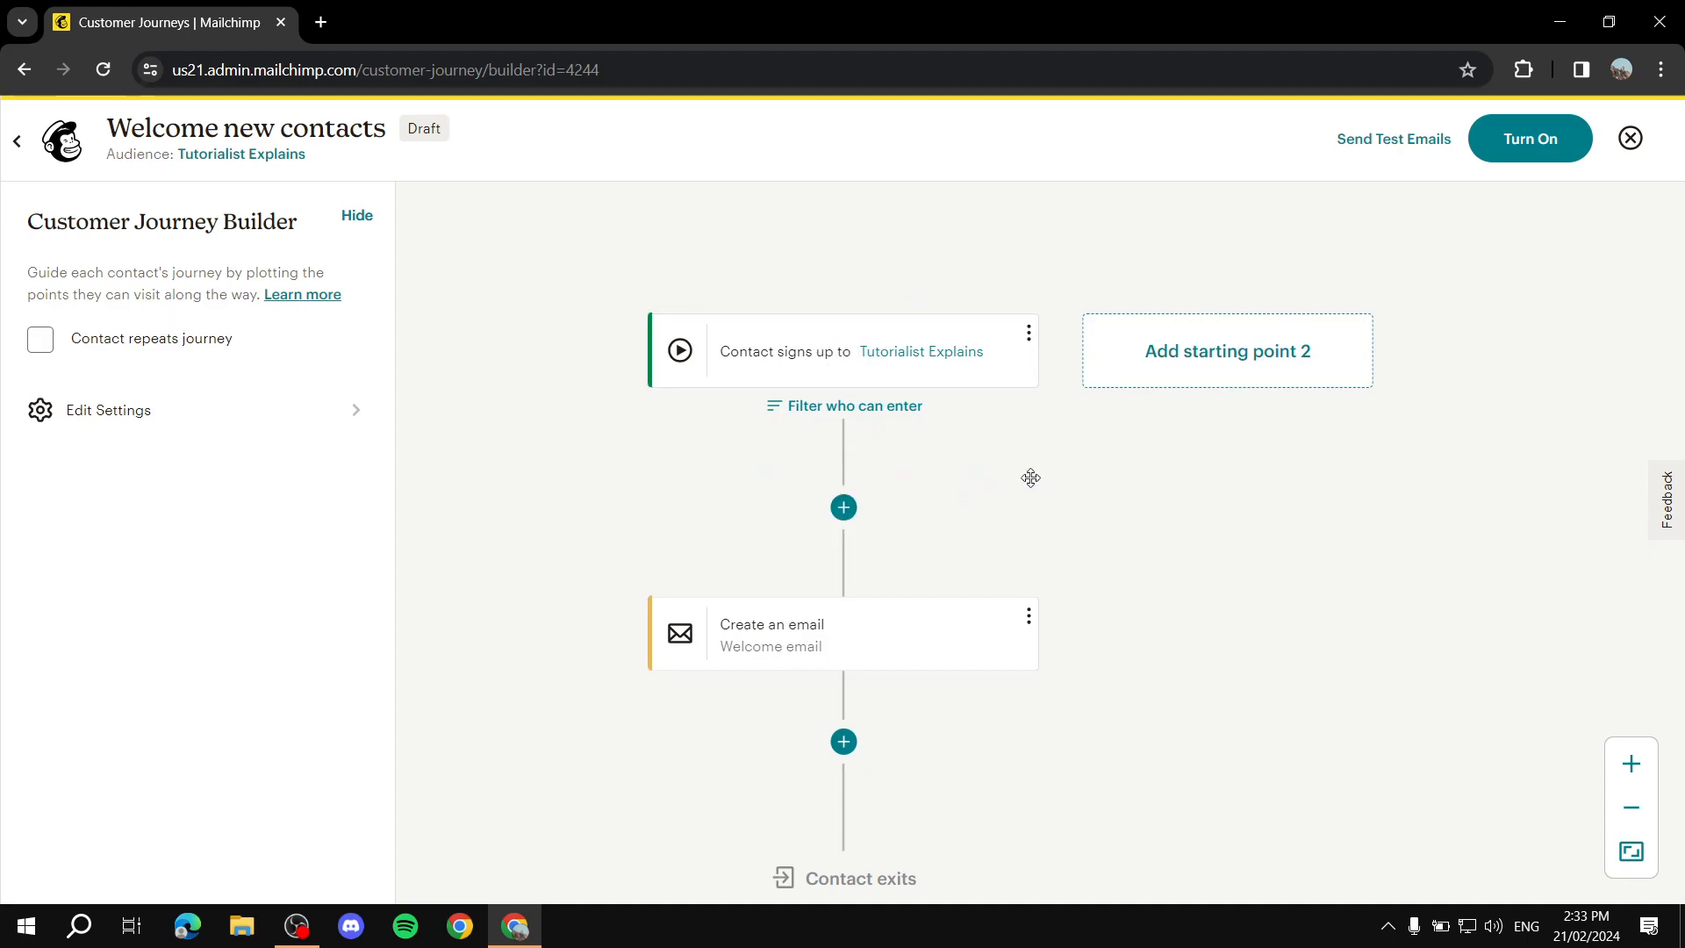
- Review the starting points offered for a second starting point, then close the list without adding one
click(1211, 351)
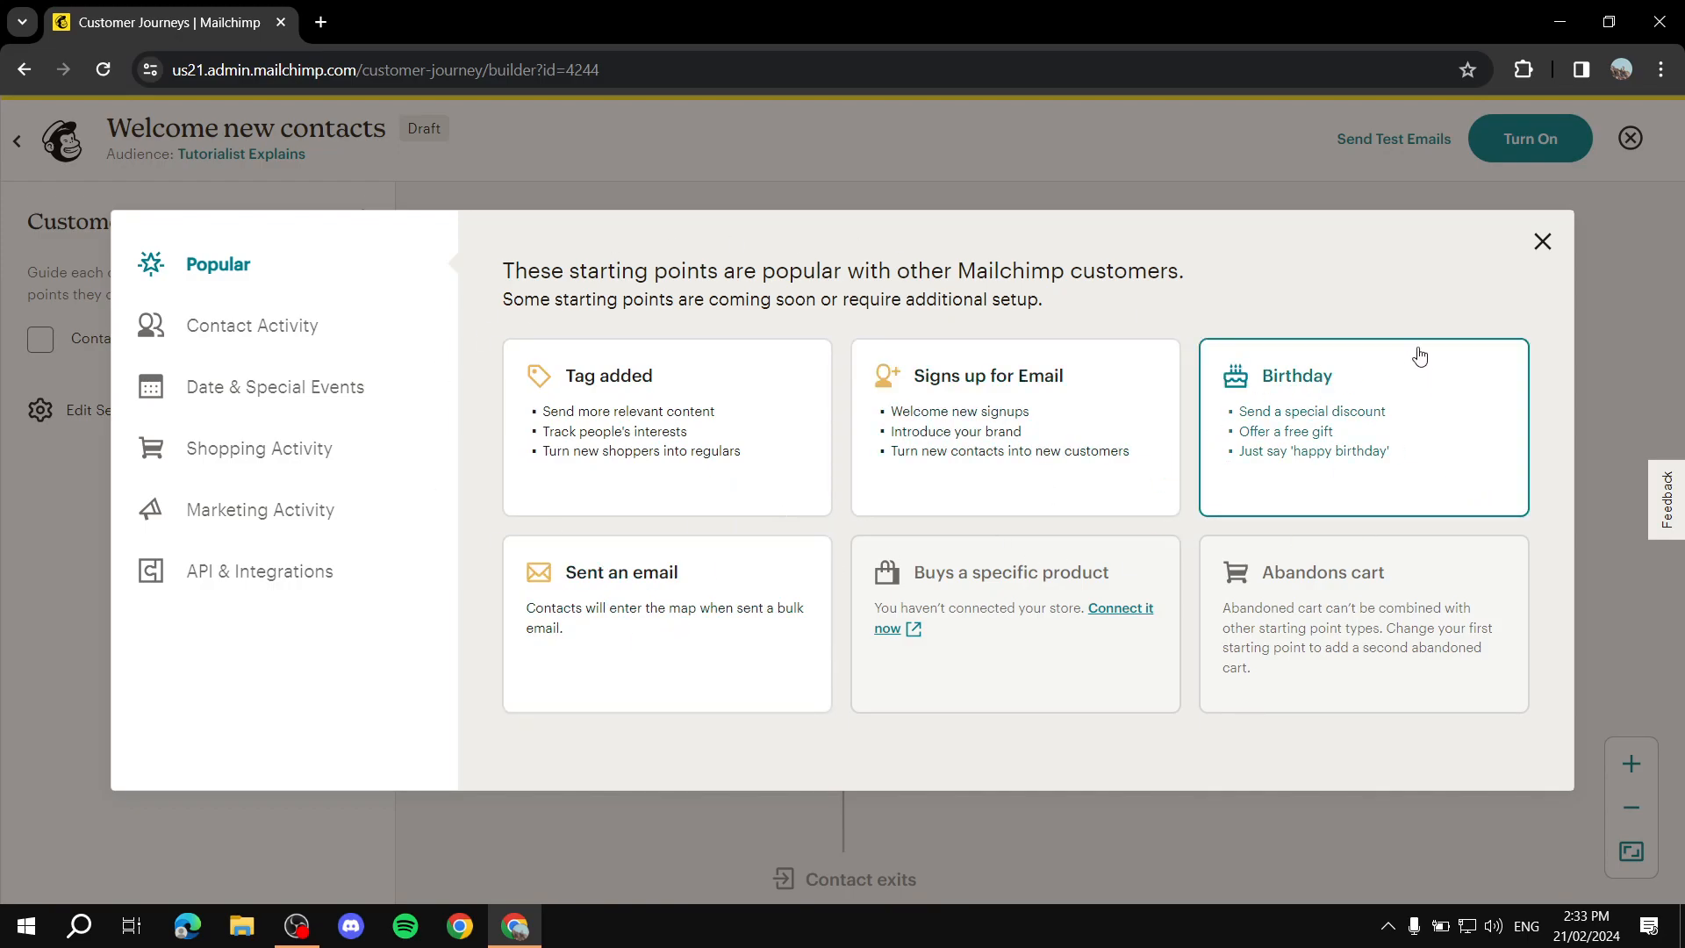
click(1545, 246)
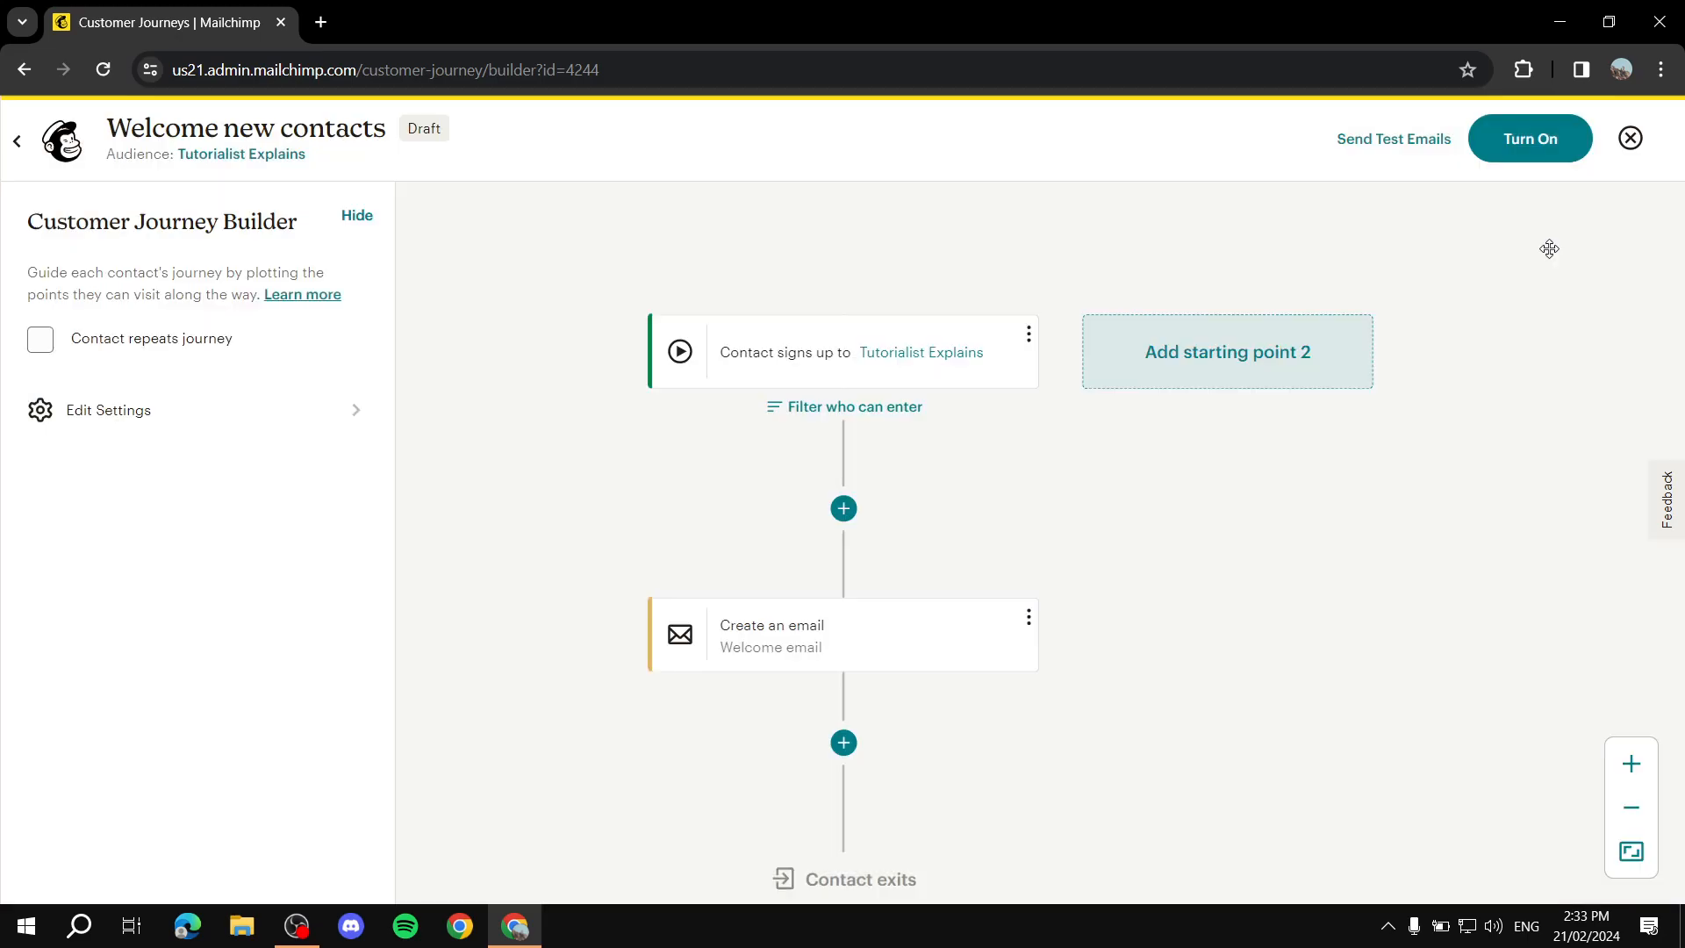
scroll(949, 339, up, 1)
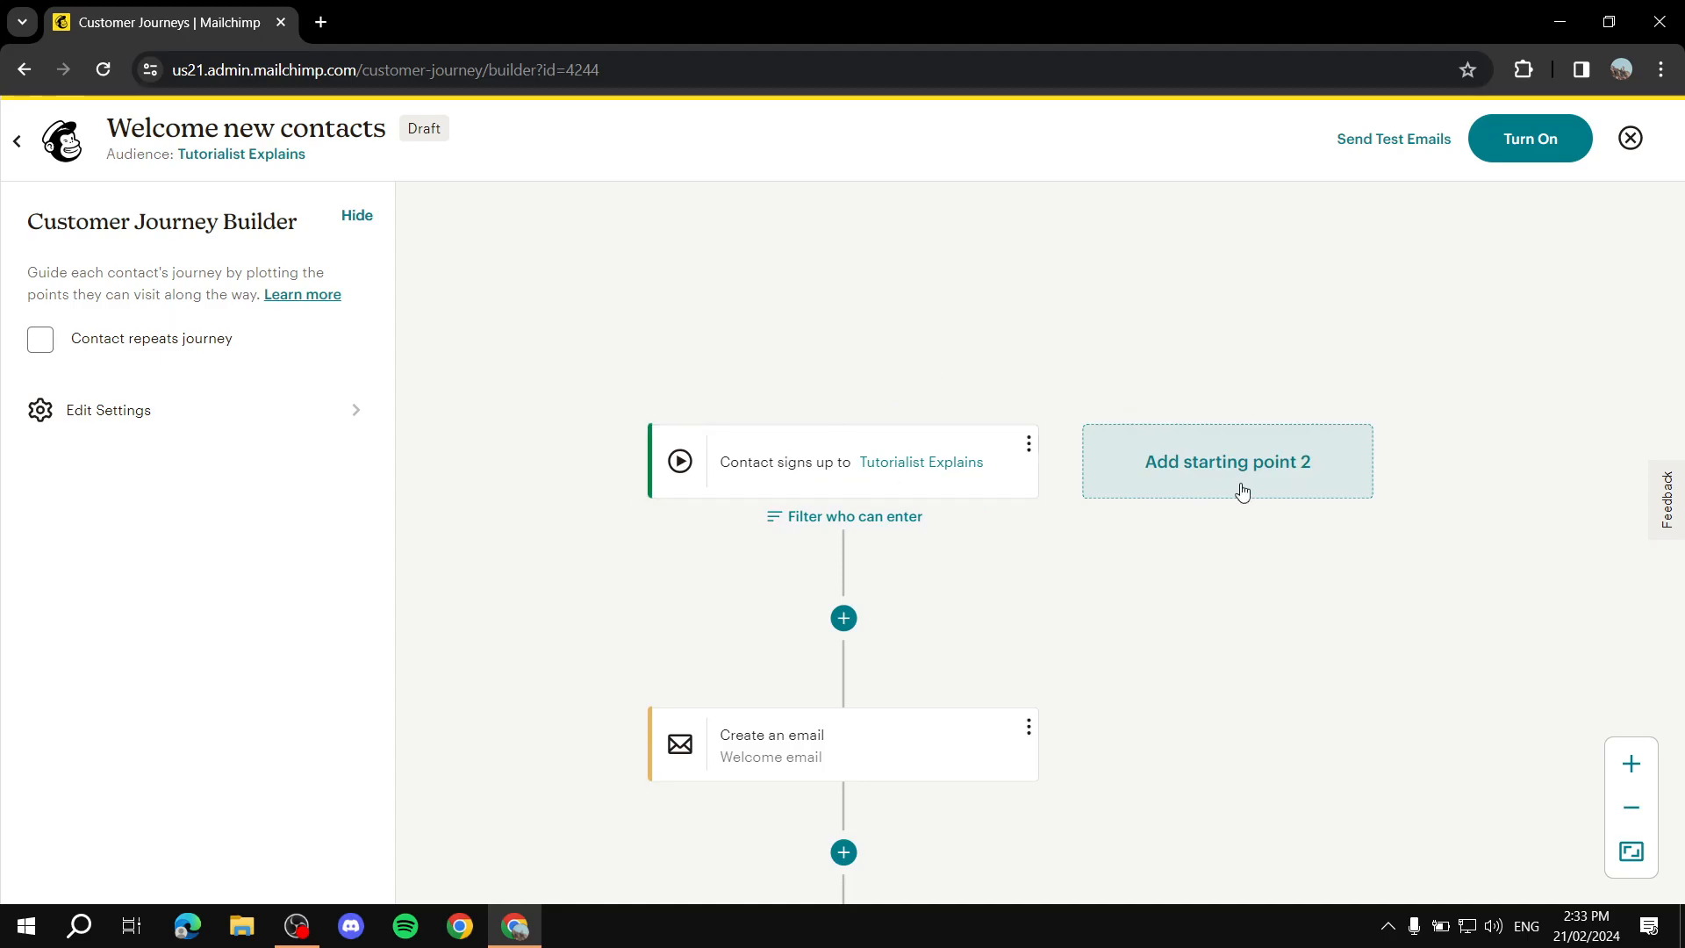
scroll(1080, 575, down, 2)
scroll(1053, 511, up, 3)
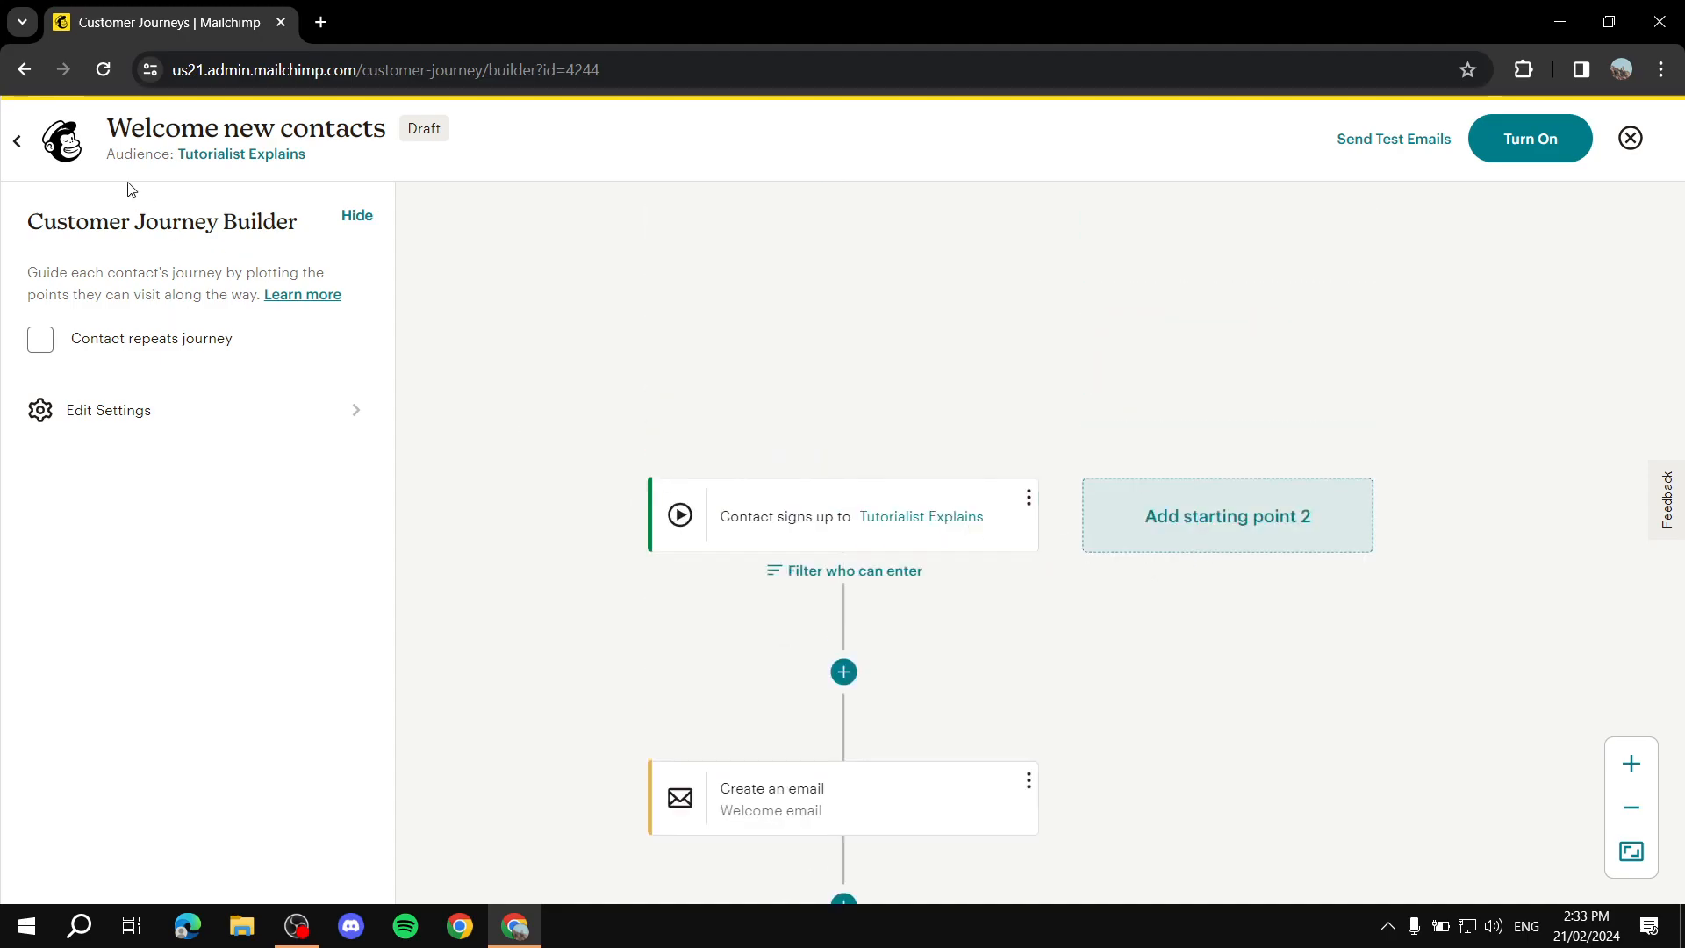
- Return to the Customer Journeys overview and reopen the Welcome new contacts draft to finish its setup
click(16, 140)
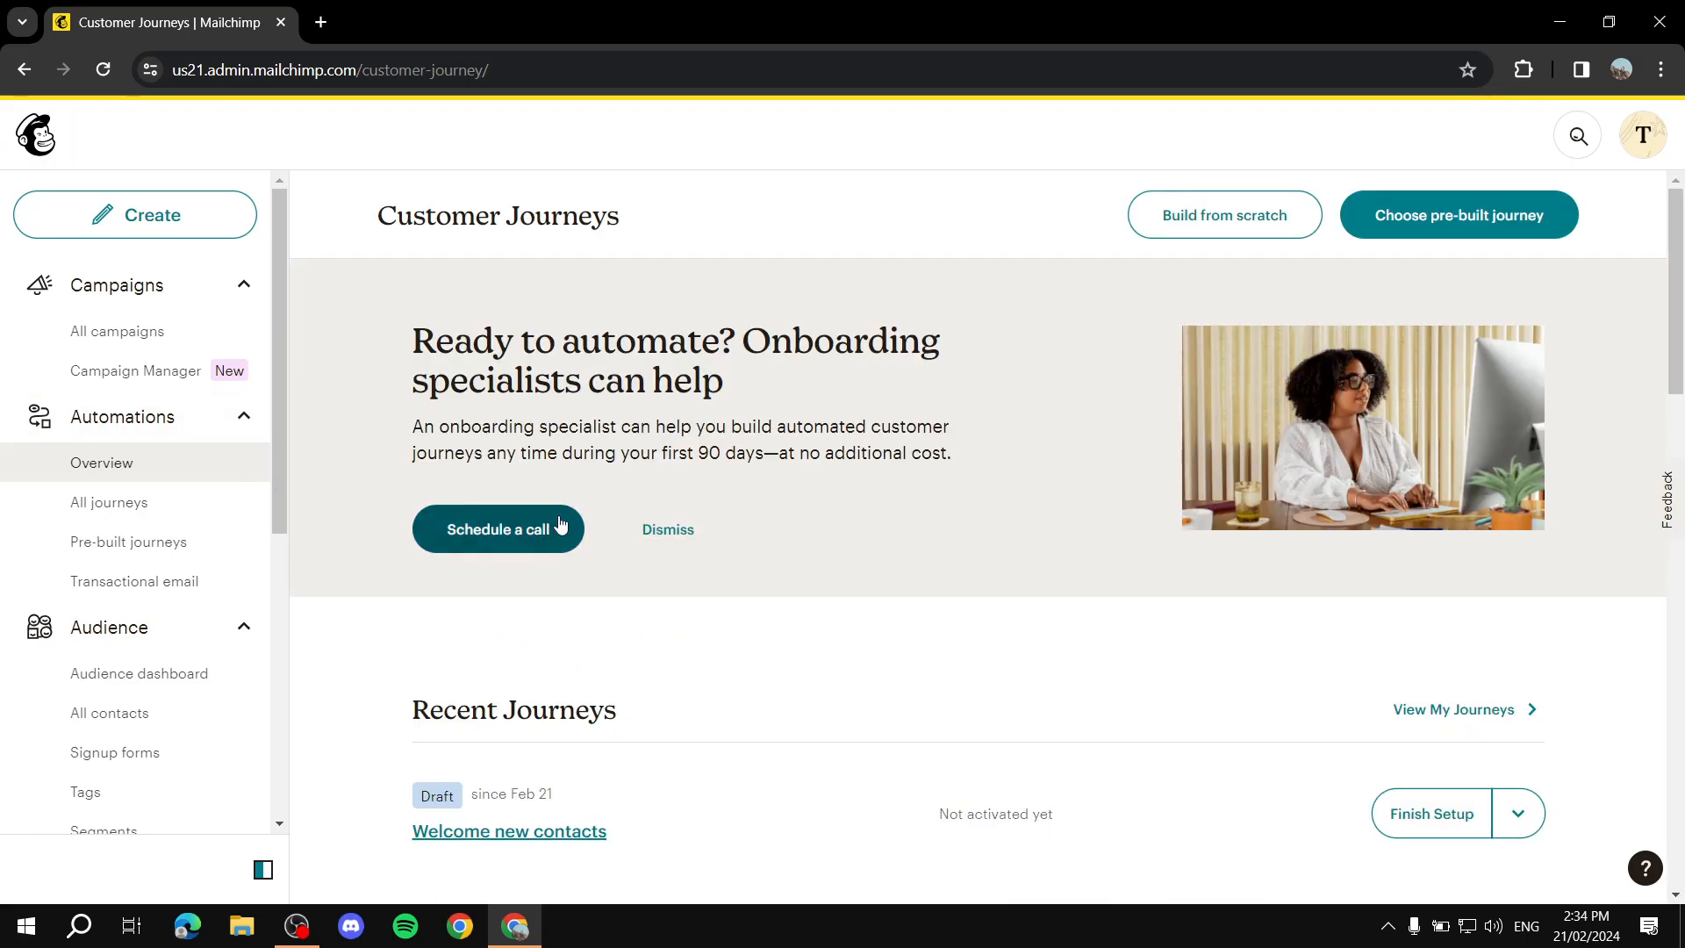
scroll(1054, 474, down, 1)
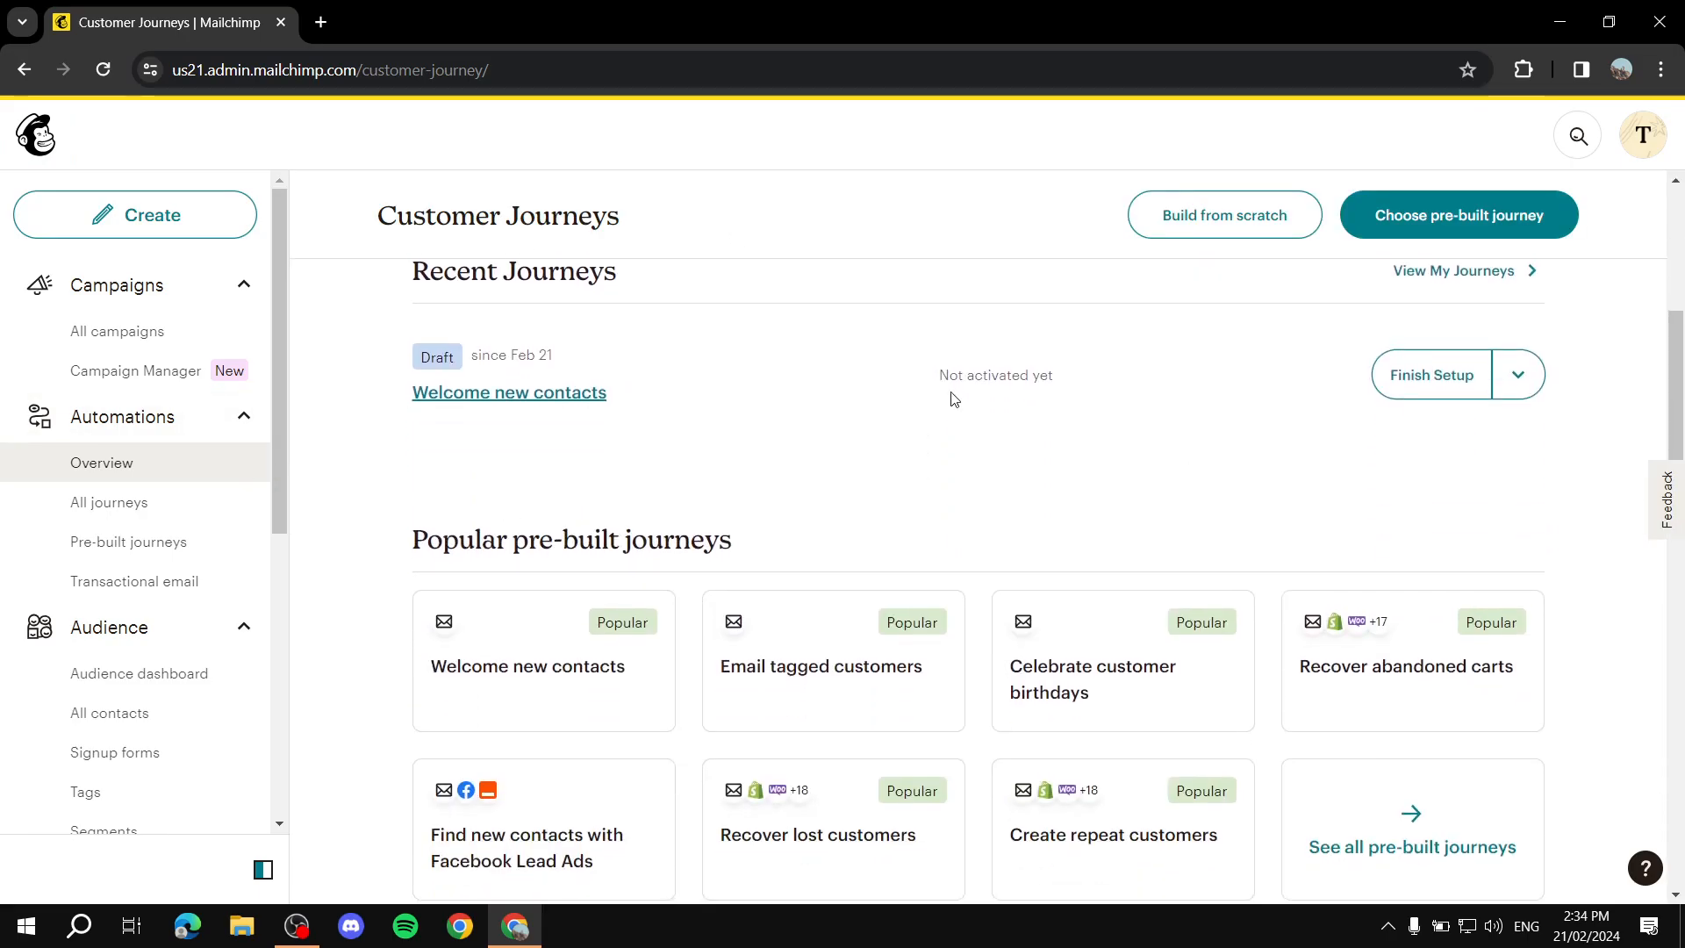
click(1419, 372)
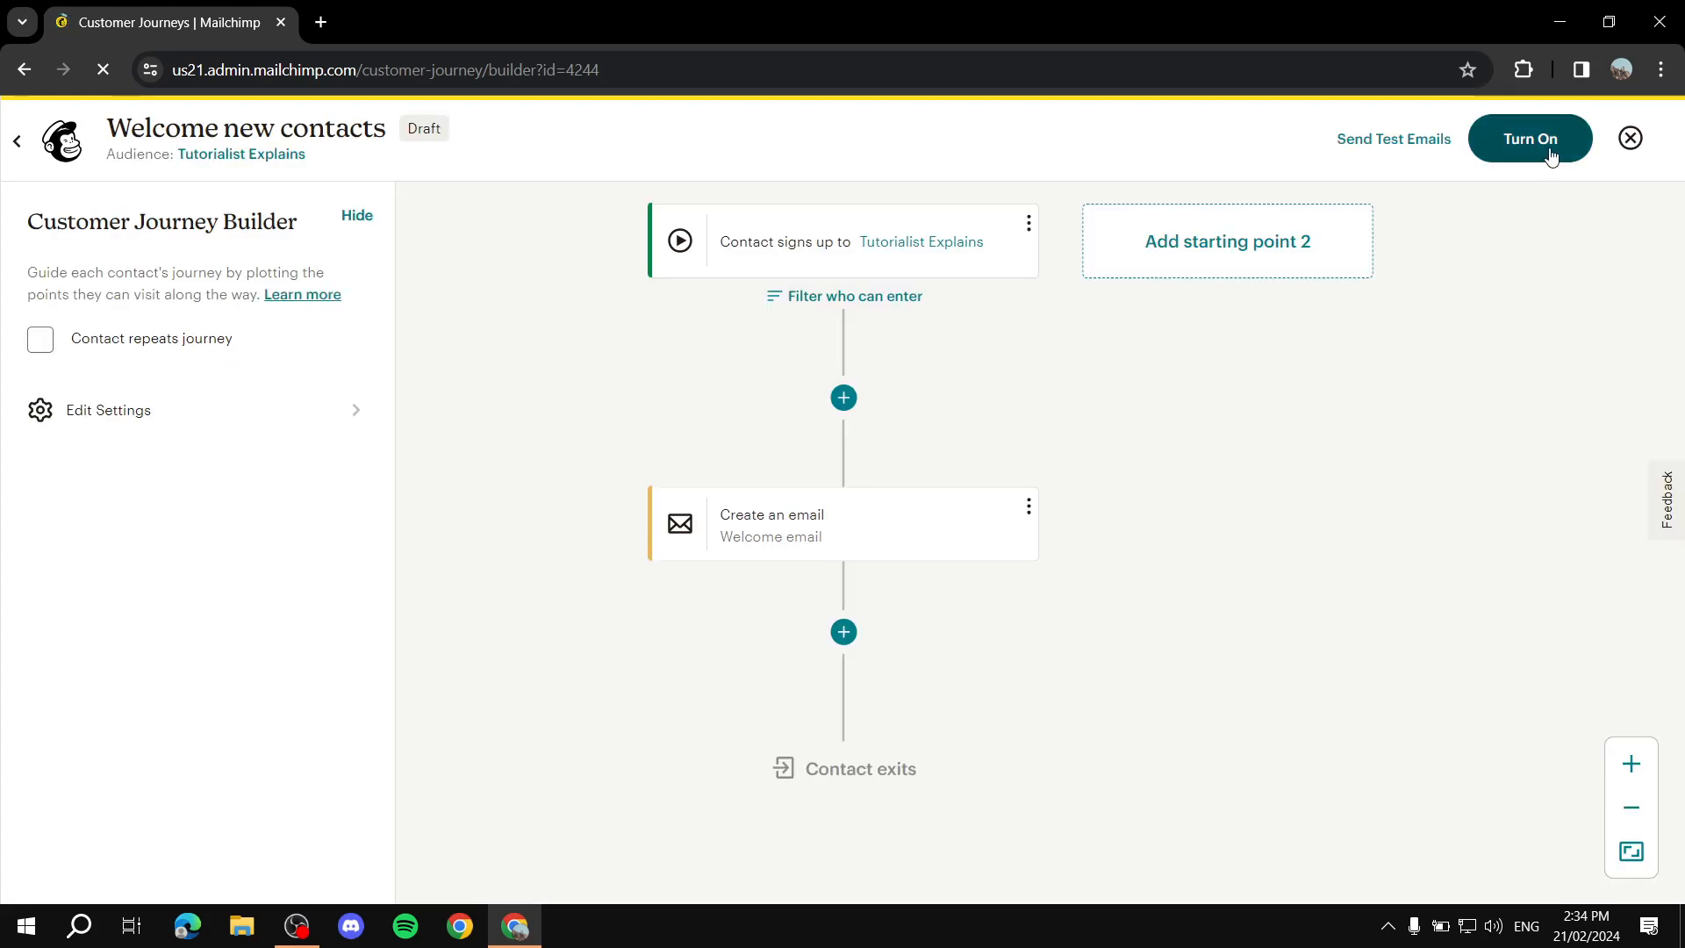
scroll(944, 596, down, 2)
scroll(955, 579, up, 4)
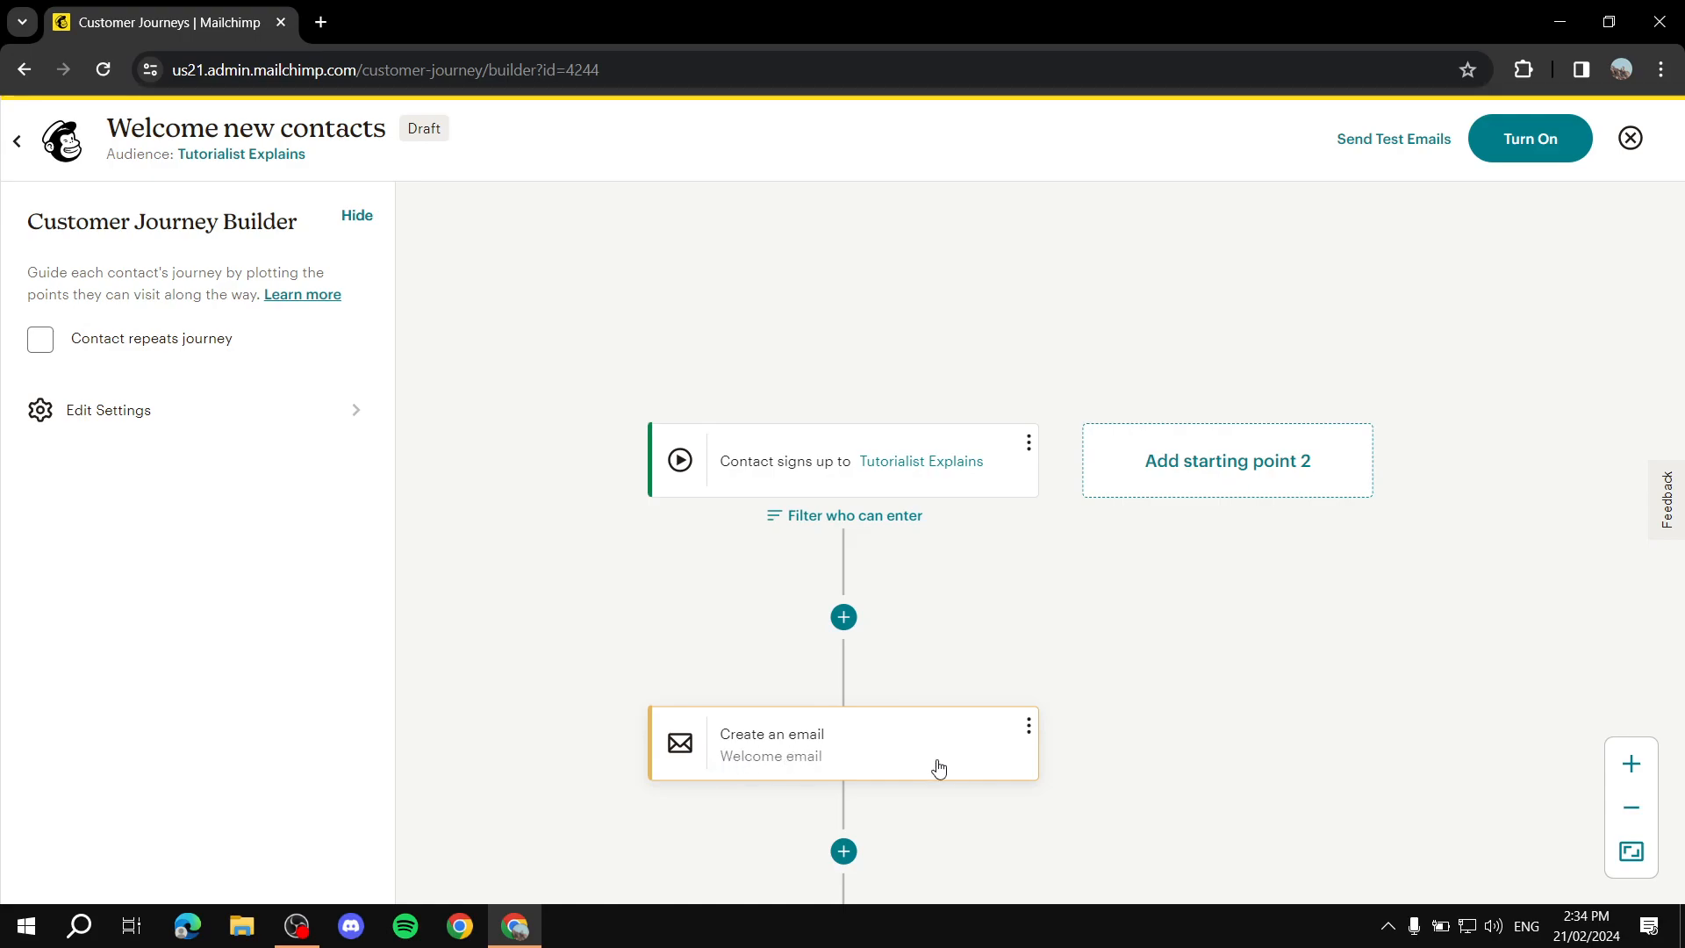
- Open the journey's Welcome email step and review its To & From settings, leaving them without changes
click(829, 754)
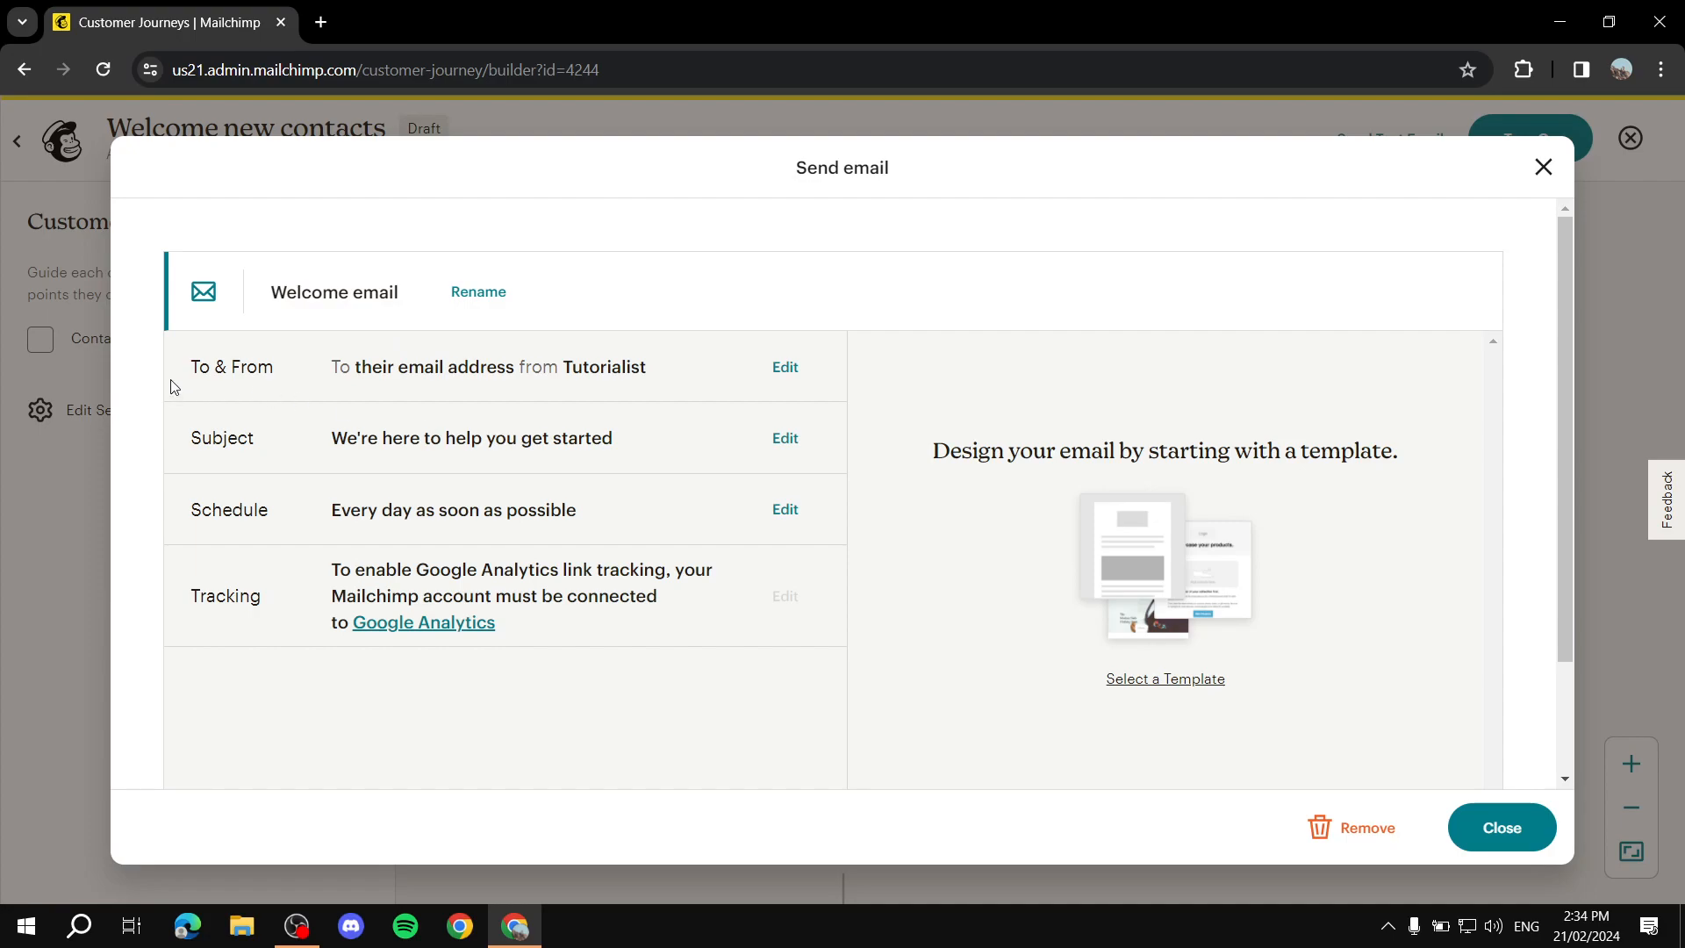
click(785, 368)
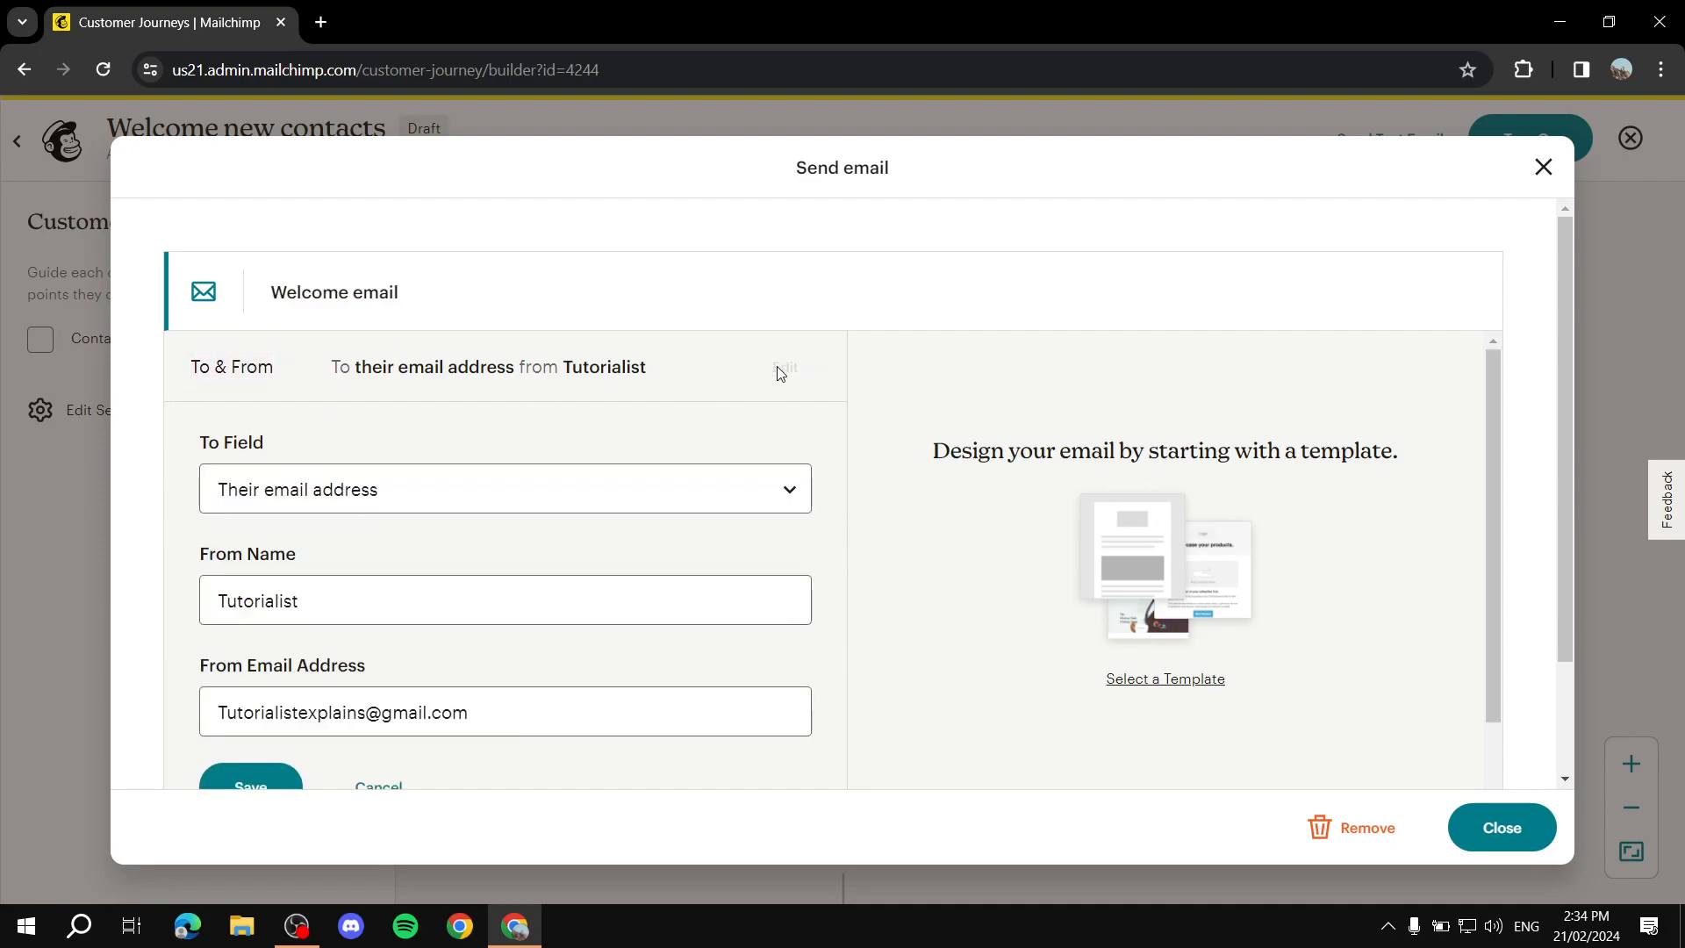
scroll(537, 505, down, 3)
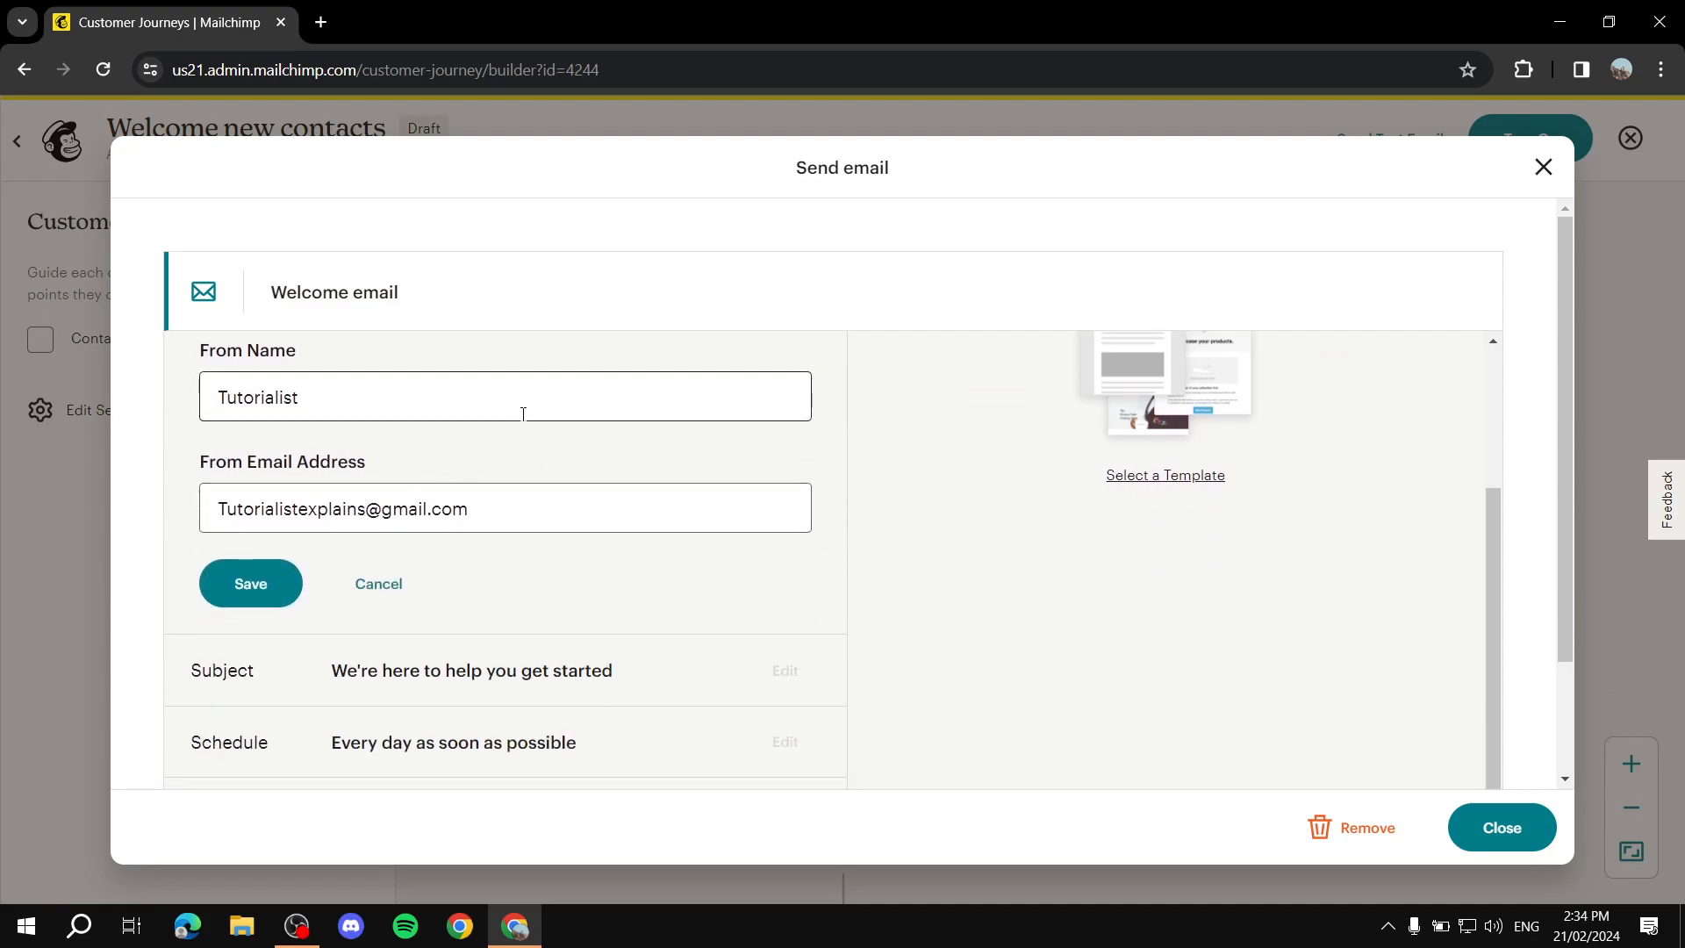
scroll(377, 425, up, 3)
scroll(412, 482, down, 3)
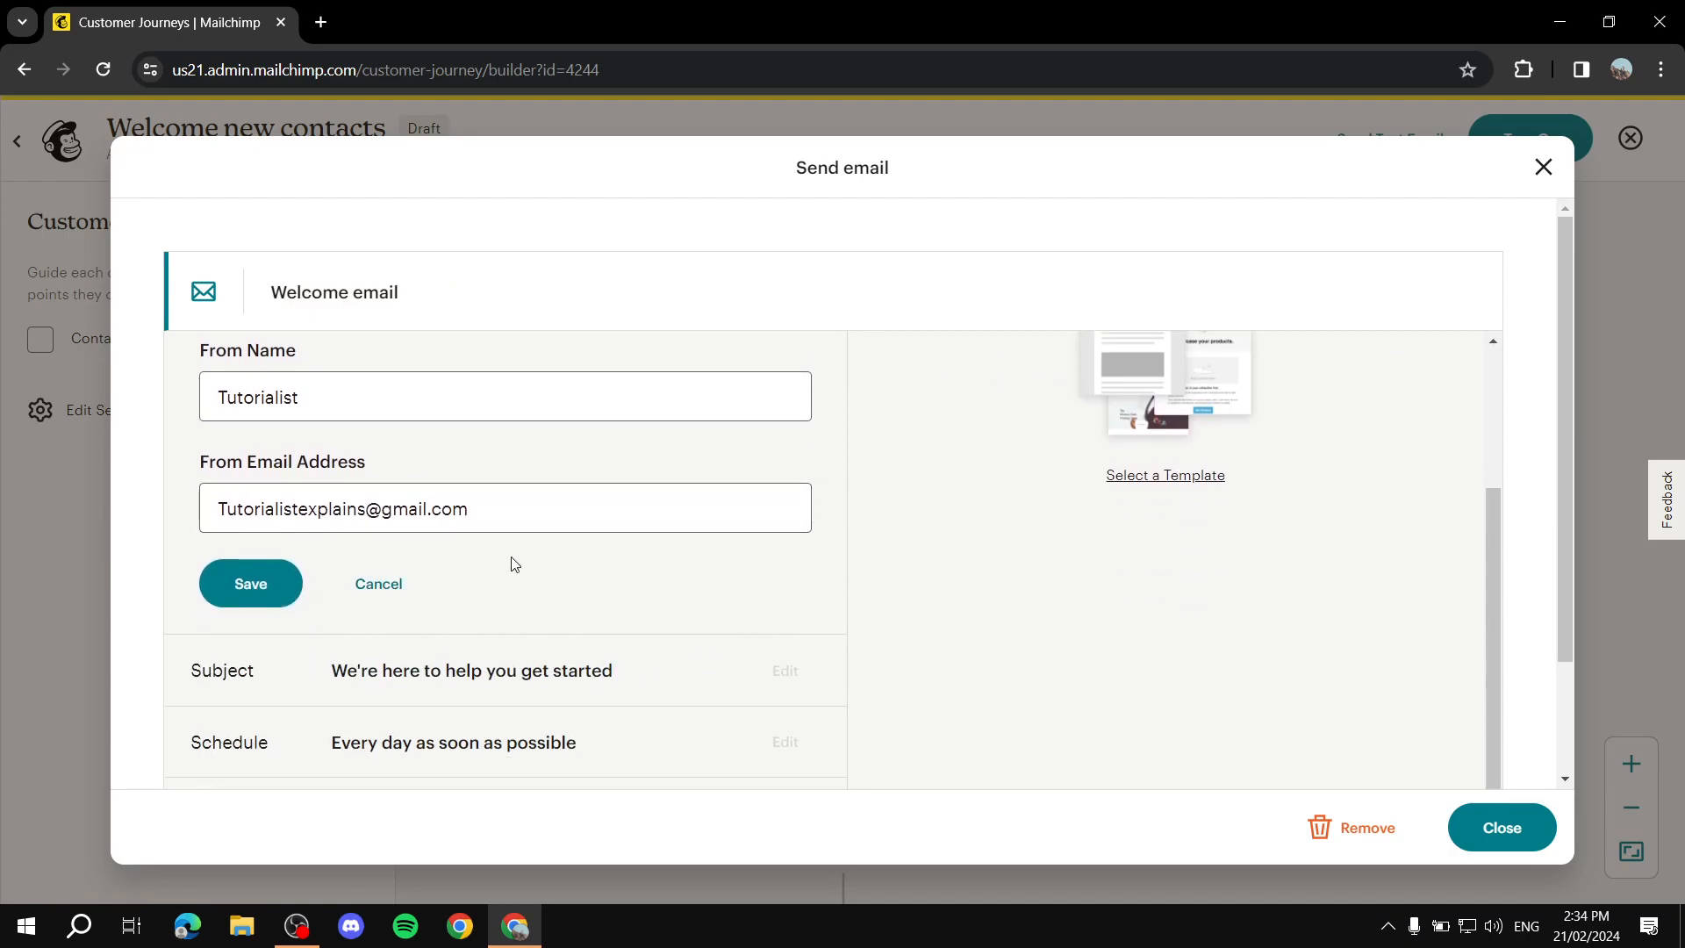
click(378, 584)
- Set the welcome email's subject to "Welcome to Tutorialist Explains", leave the preview text blank and save
drag(185, 454, 349, 434)
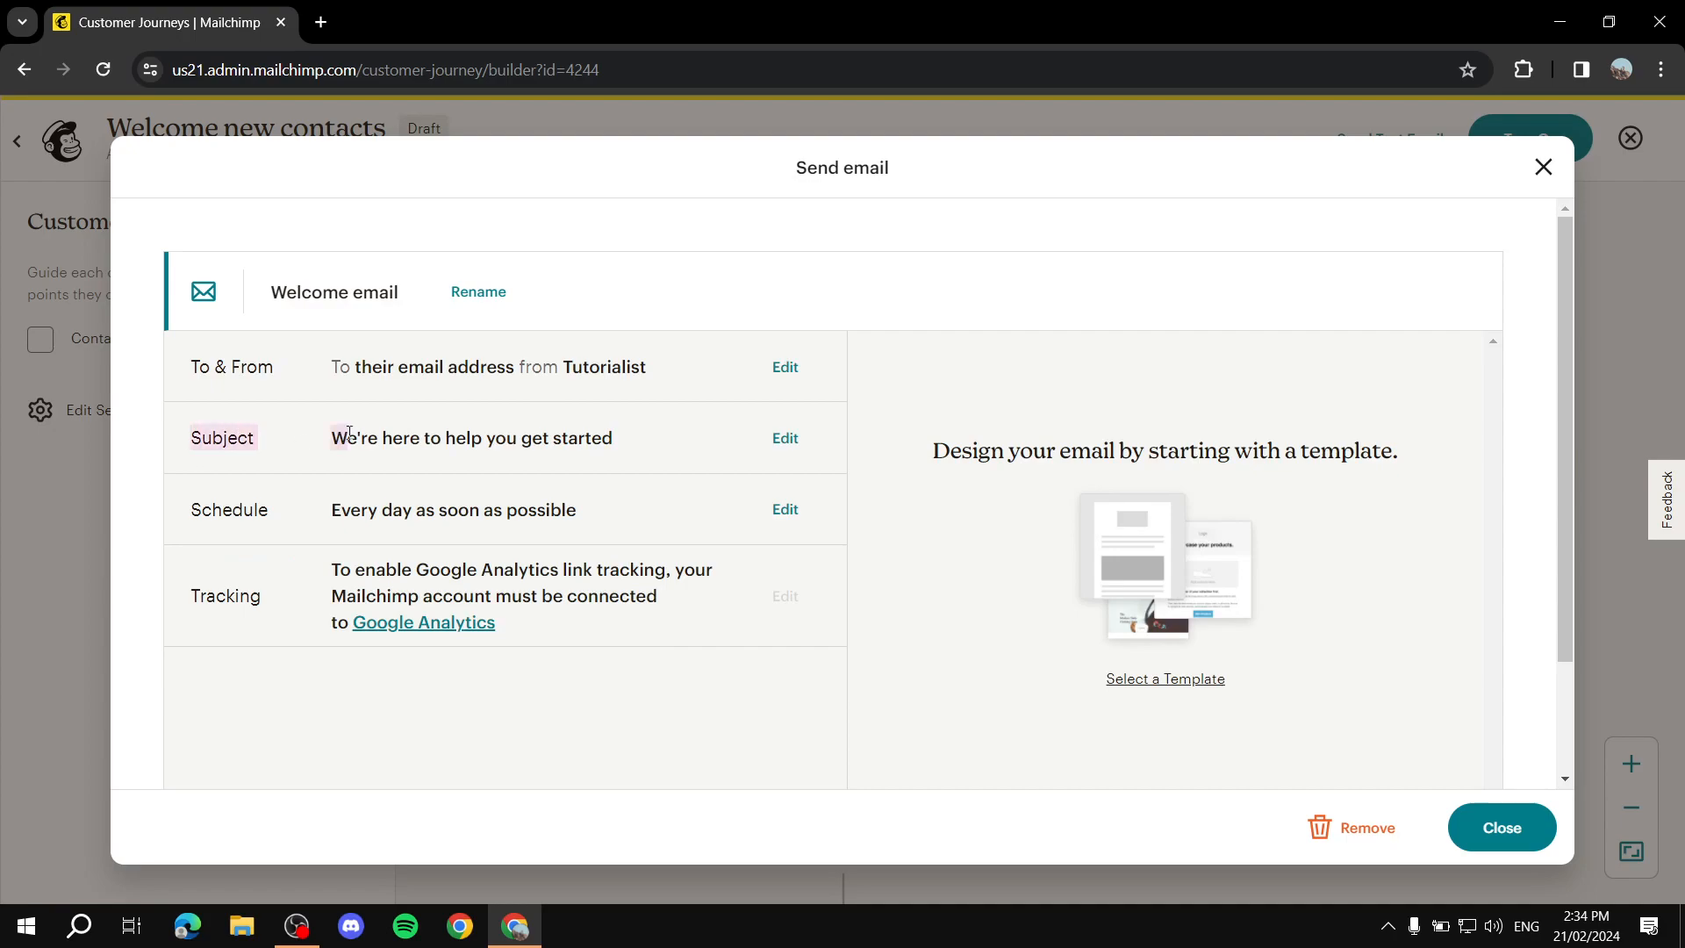
click(525, 436)
click(785, 438)
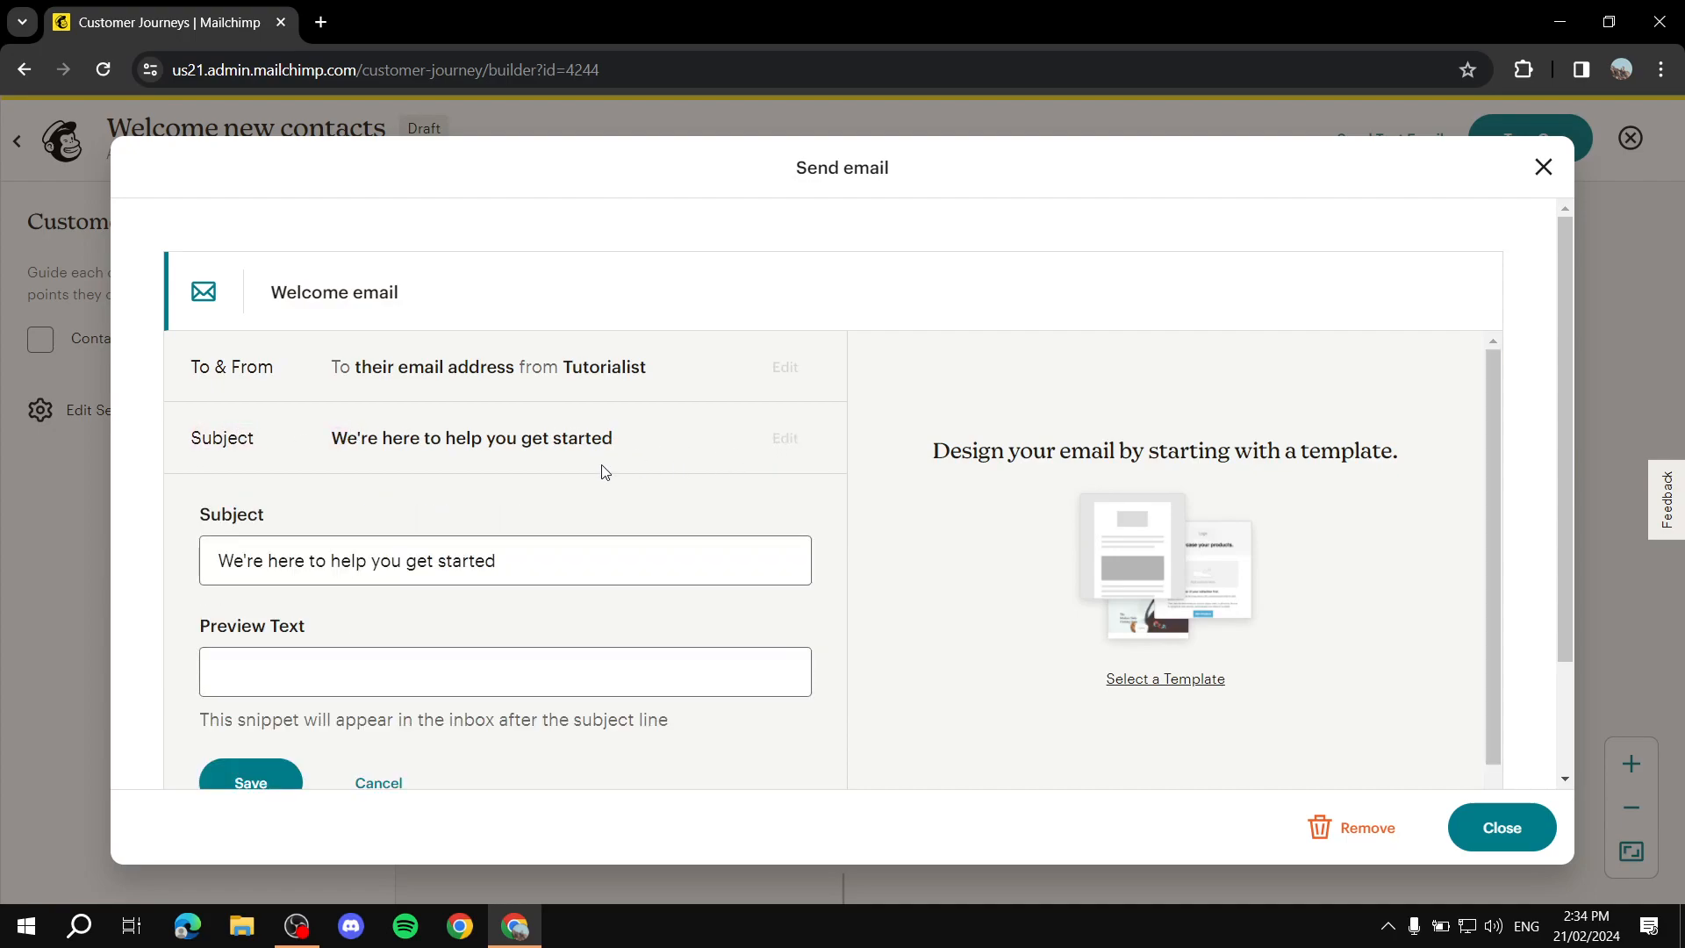
triple_click(605, 437)
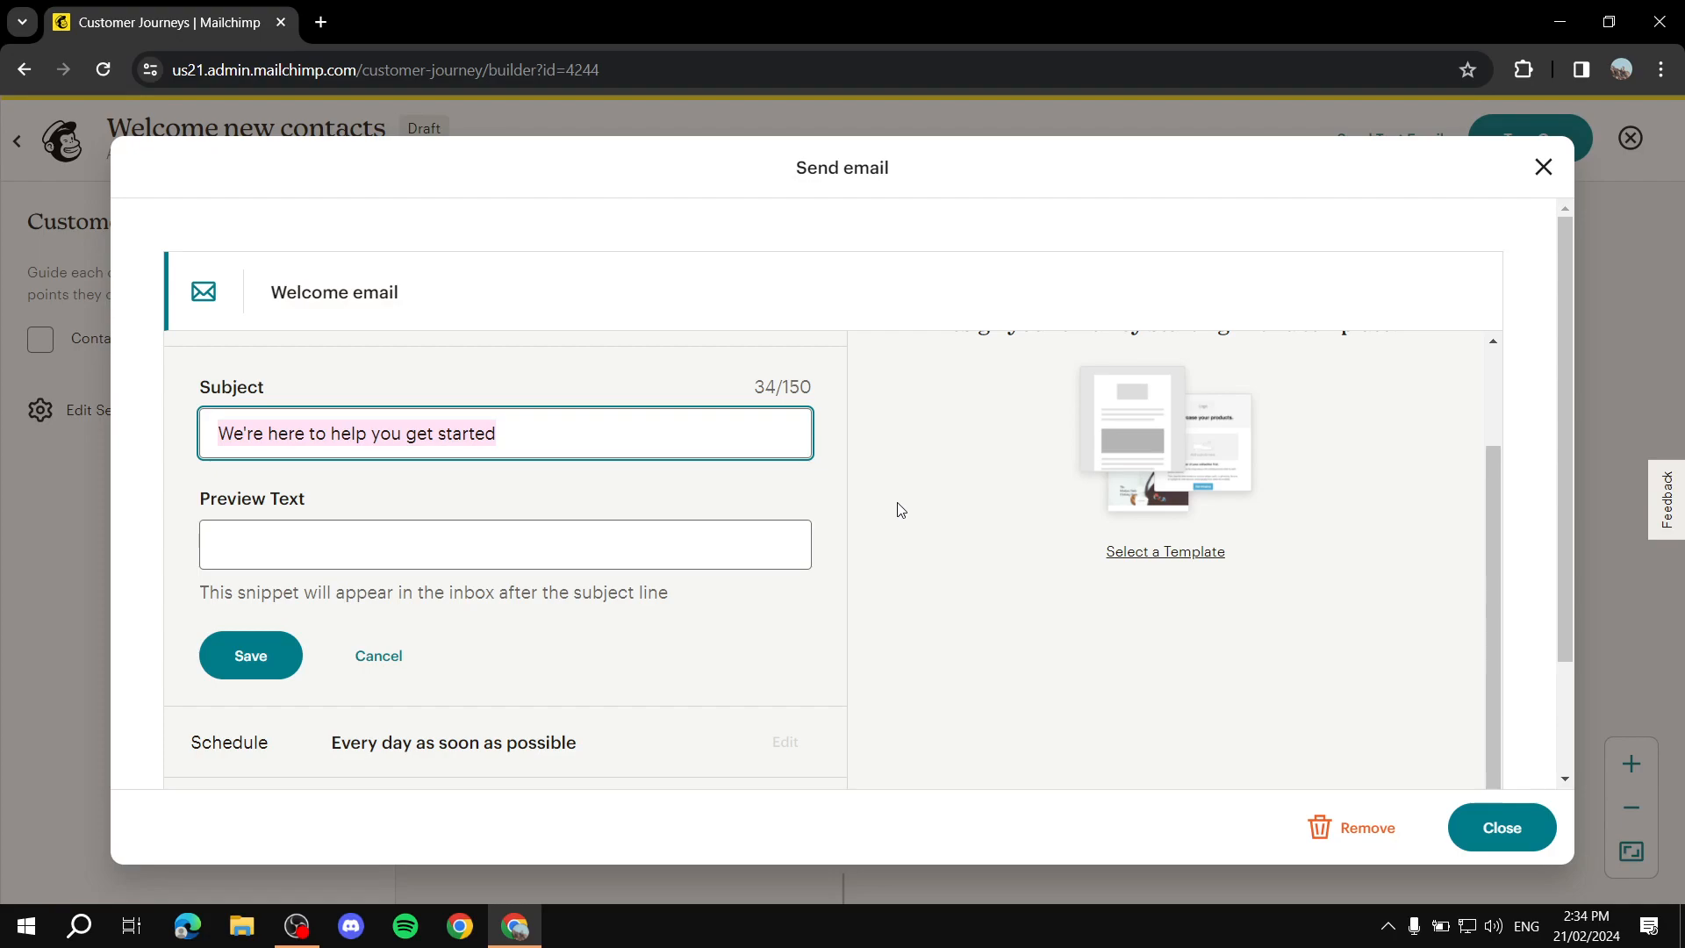
key(BackSpace)
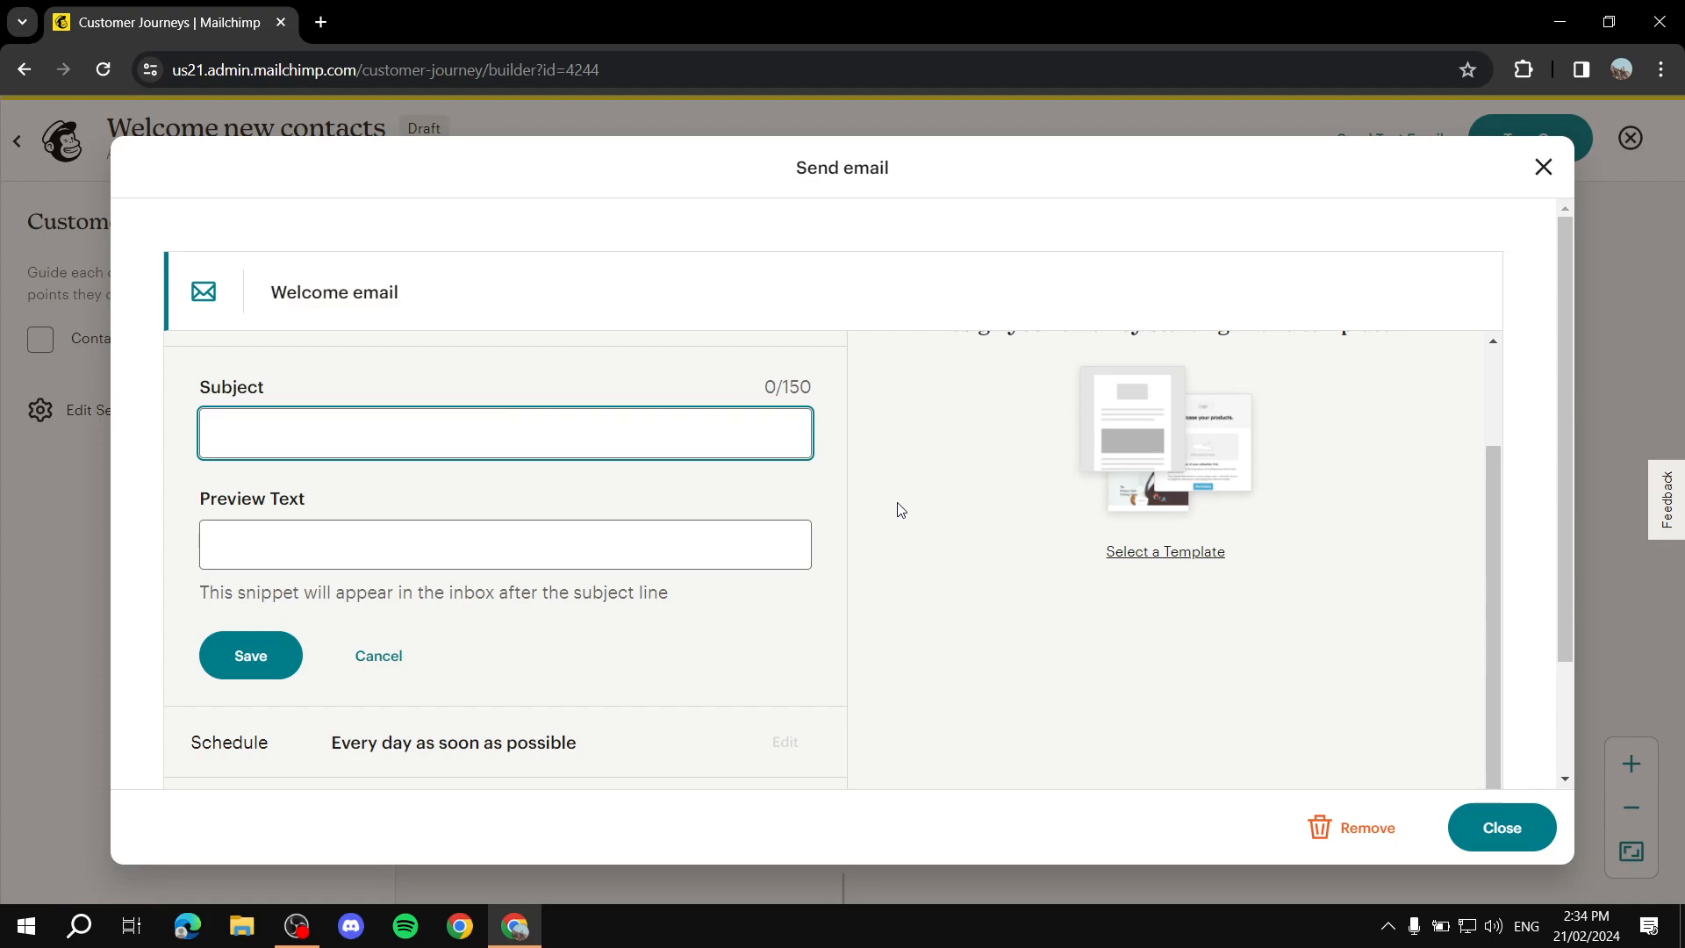
text(Welcome to Tutorialist Explains)
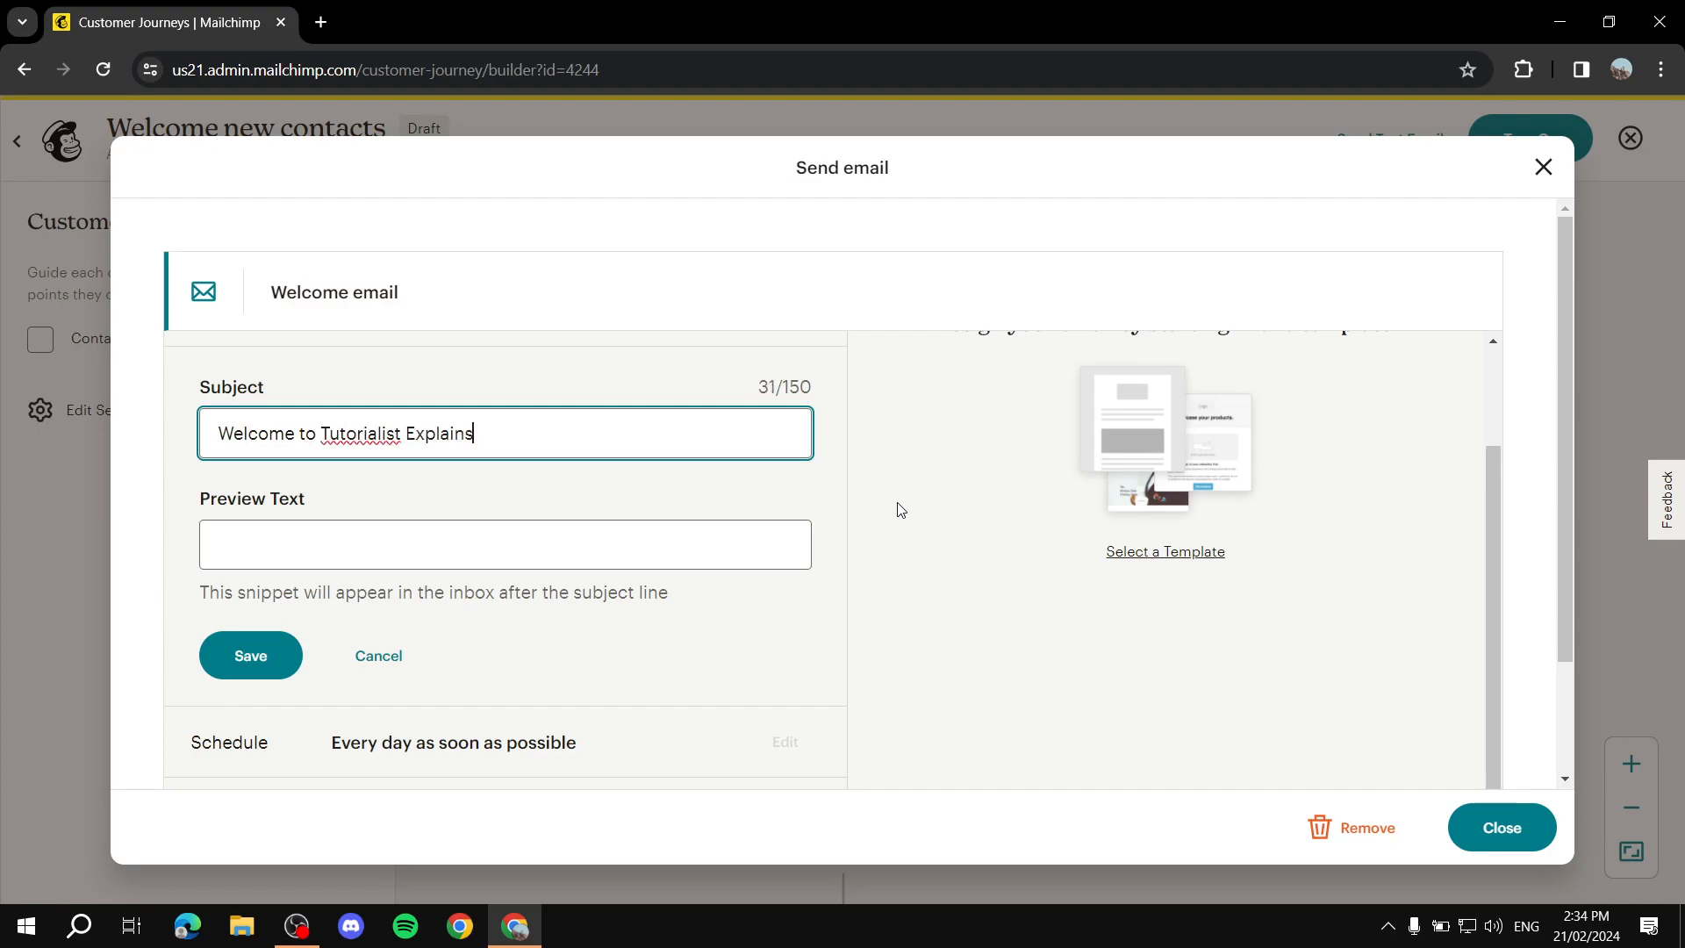
click(703, 541)
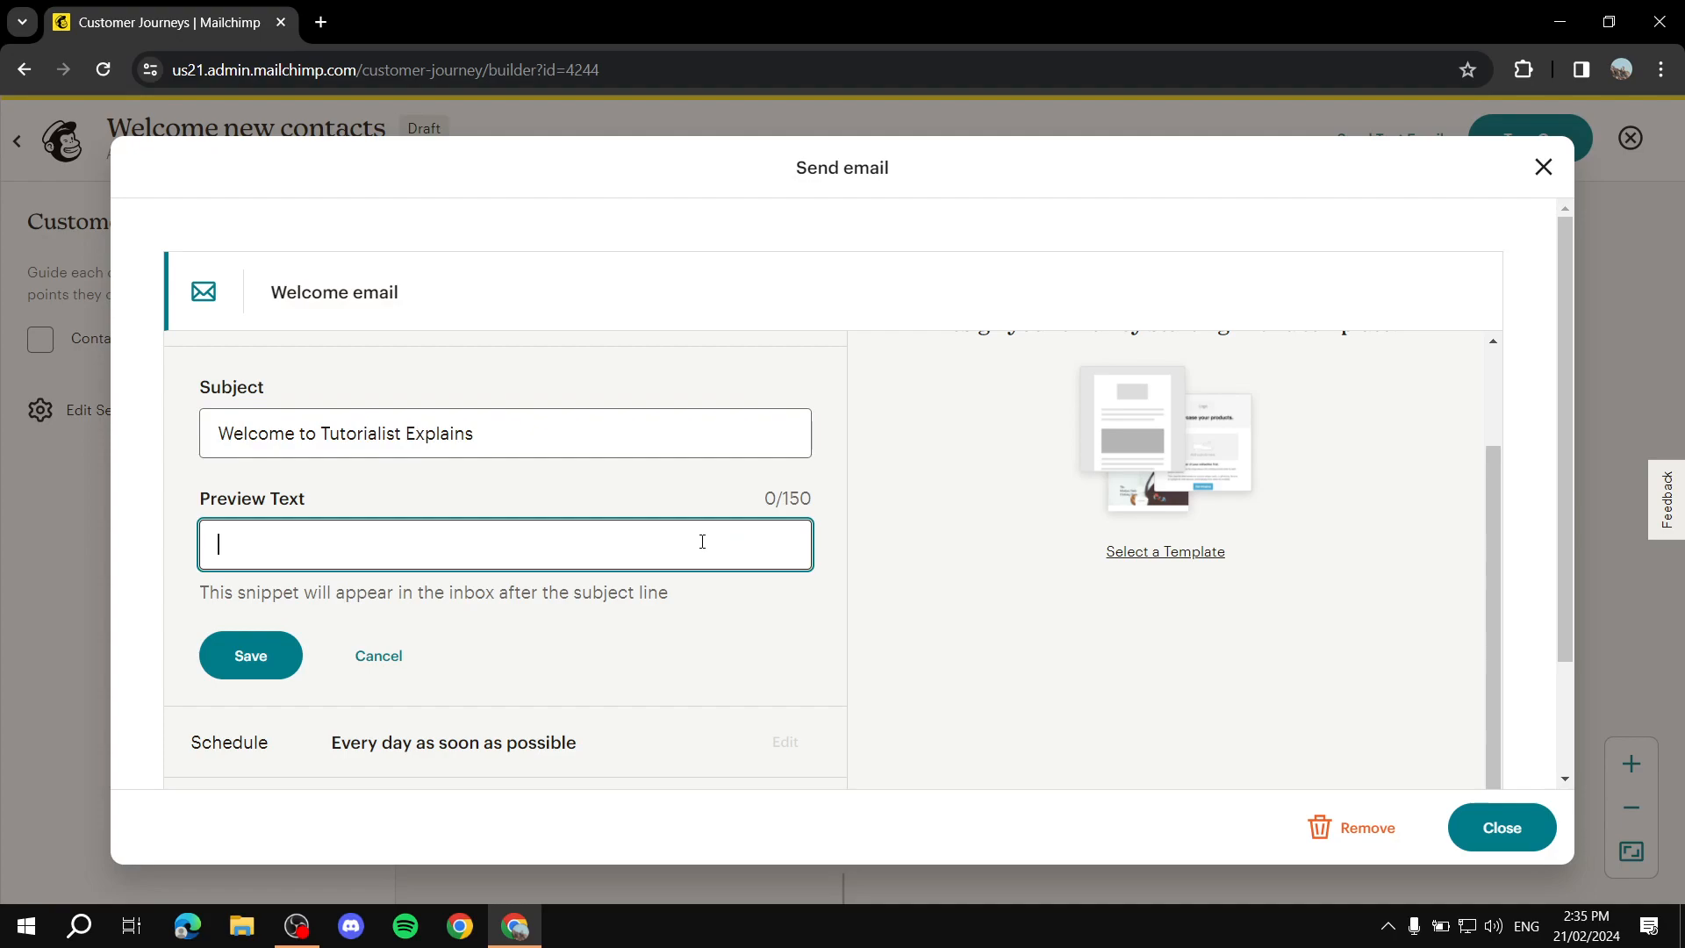
drag(624, 432, 86, 433)
click(558, 503)
click(545, 534)
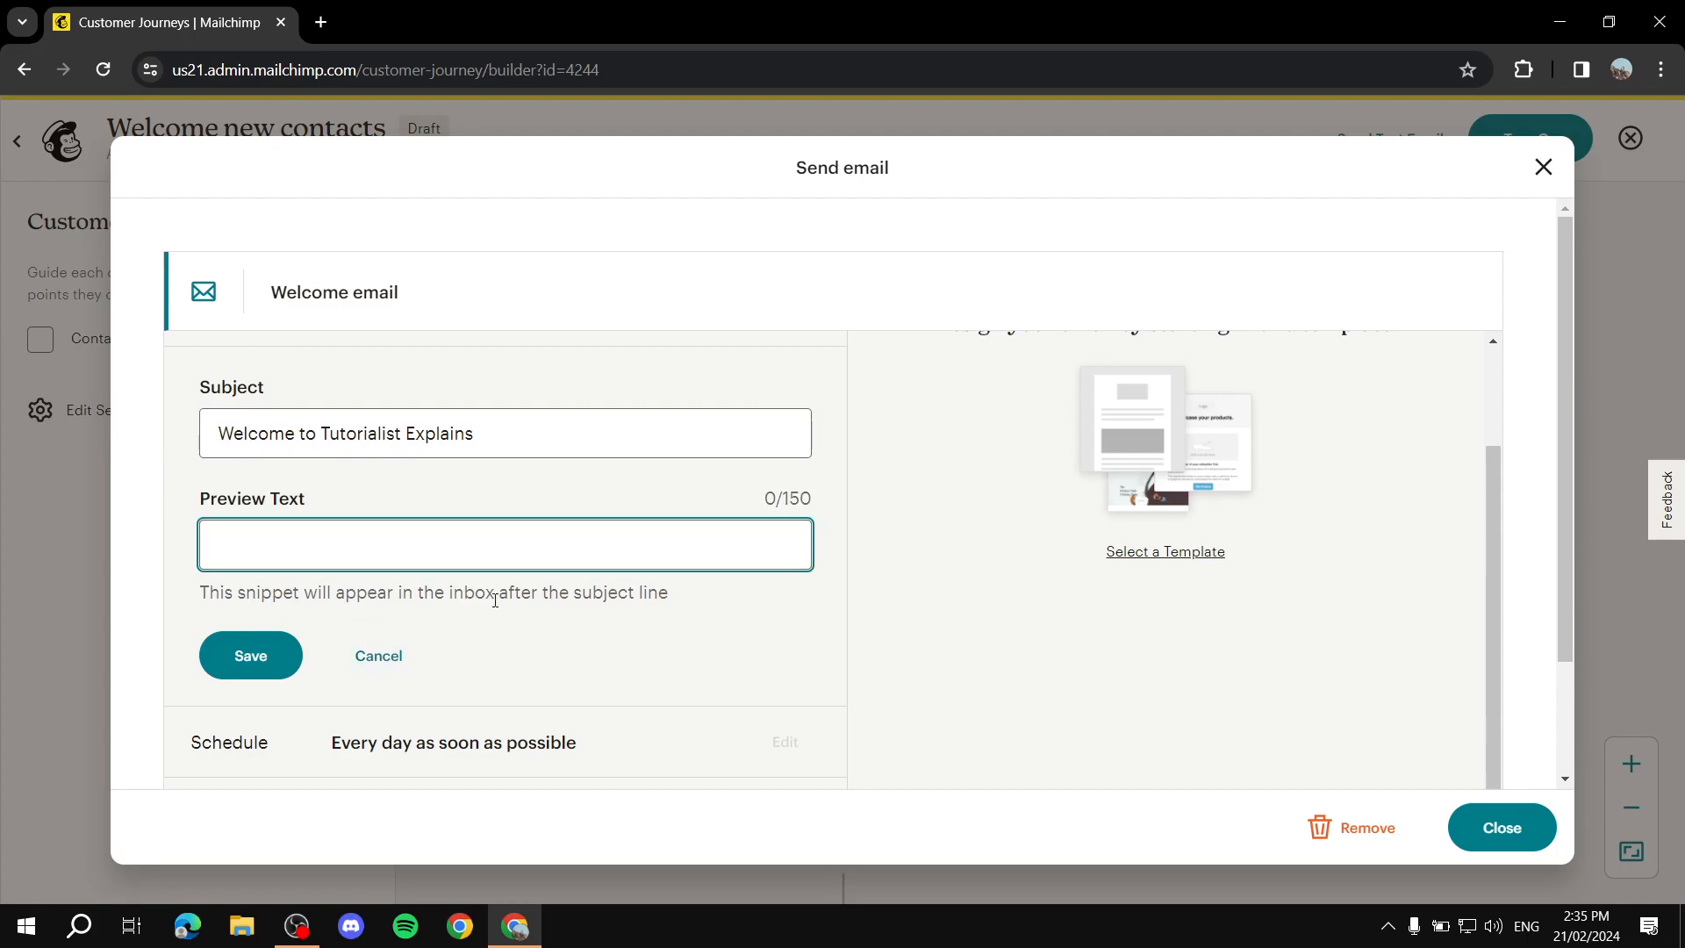
click(251, 656)
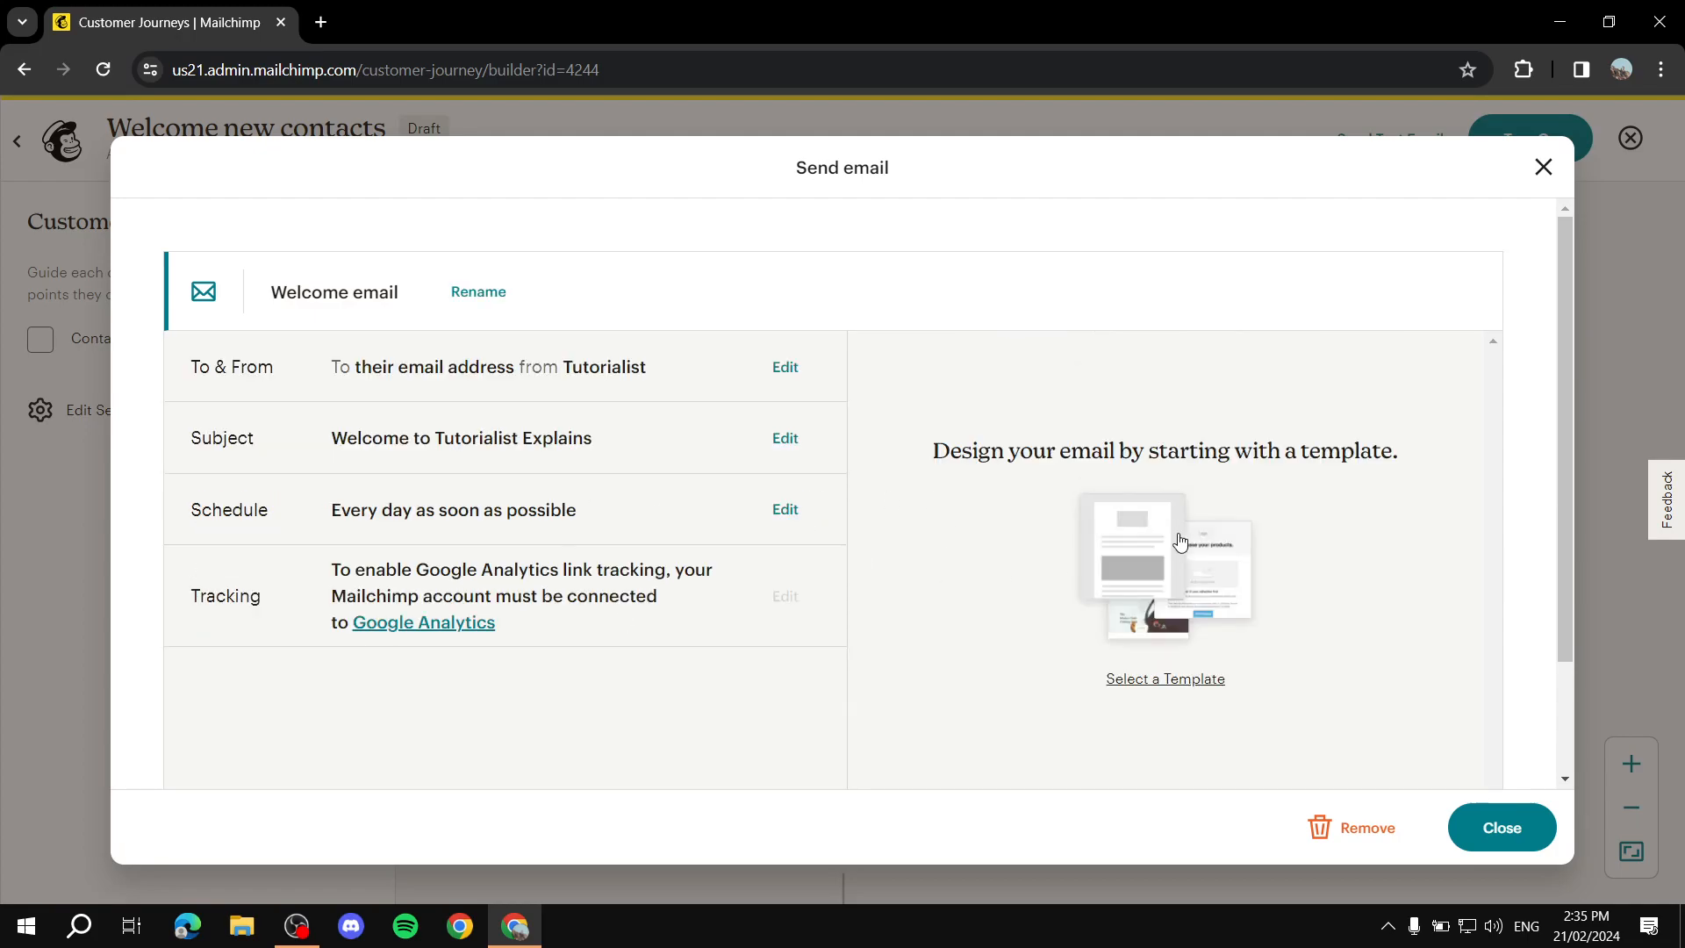
- Open the template selection for the welcome email and apply the Signup template
scroll(1075, 386, down, 2)
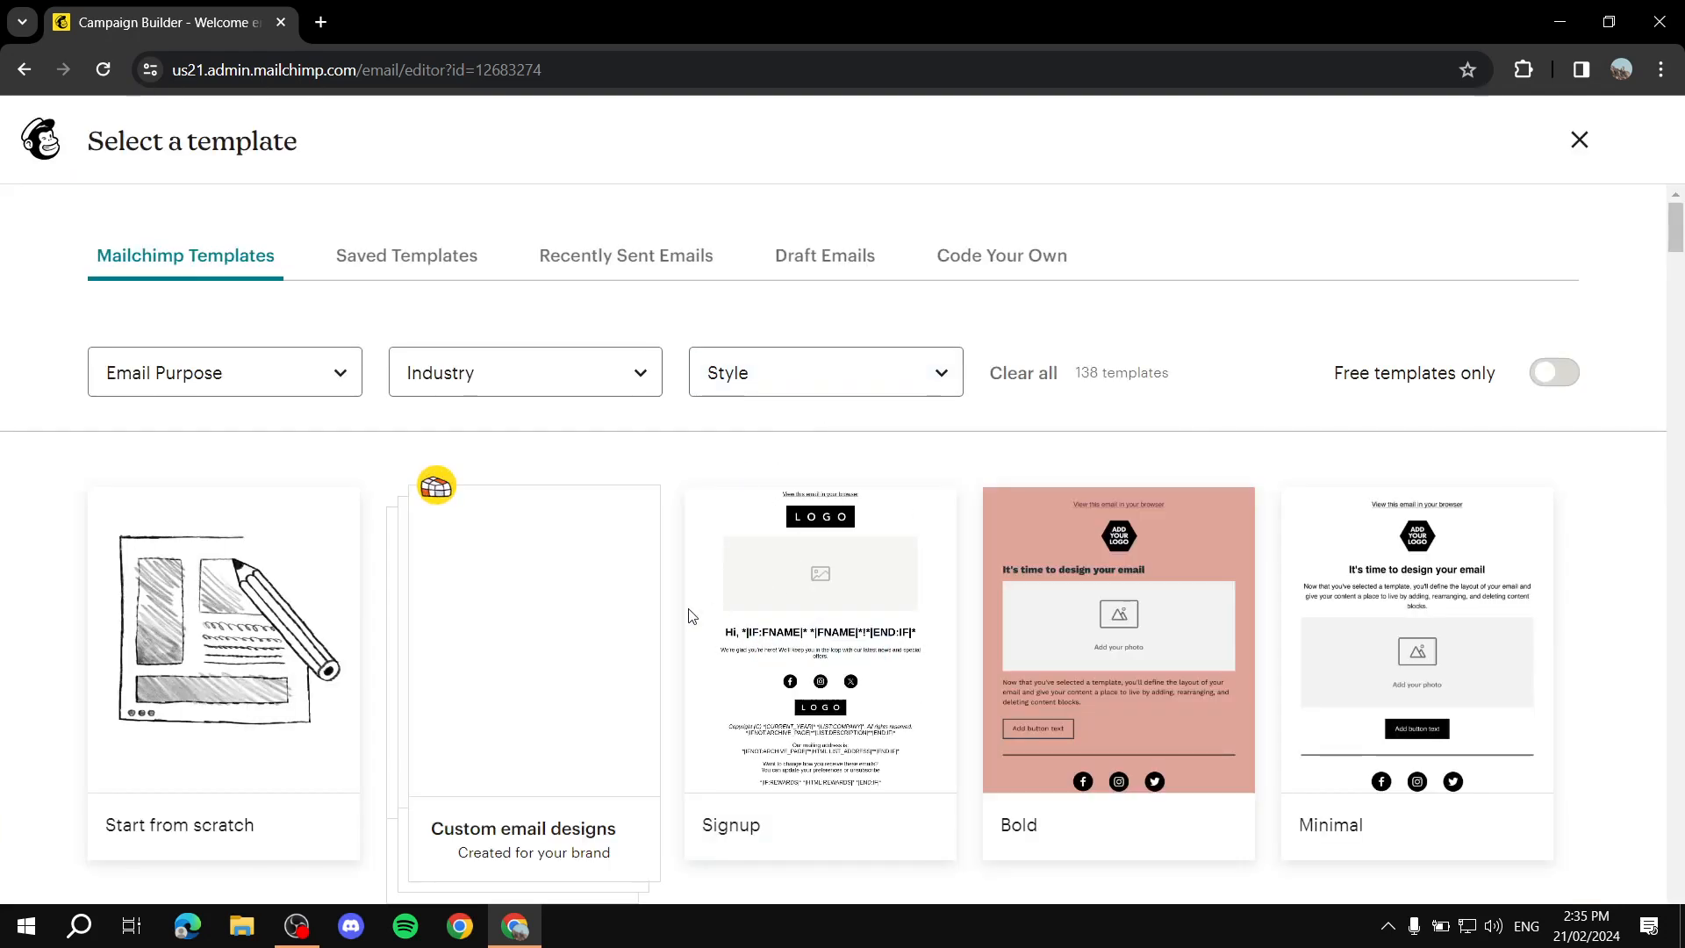
scroll(564, 623, down, 3)
scroll(762, 452, up, 3)
mouse_move(818, 680)
scroll(818, 679, down, 1)
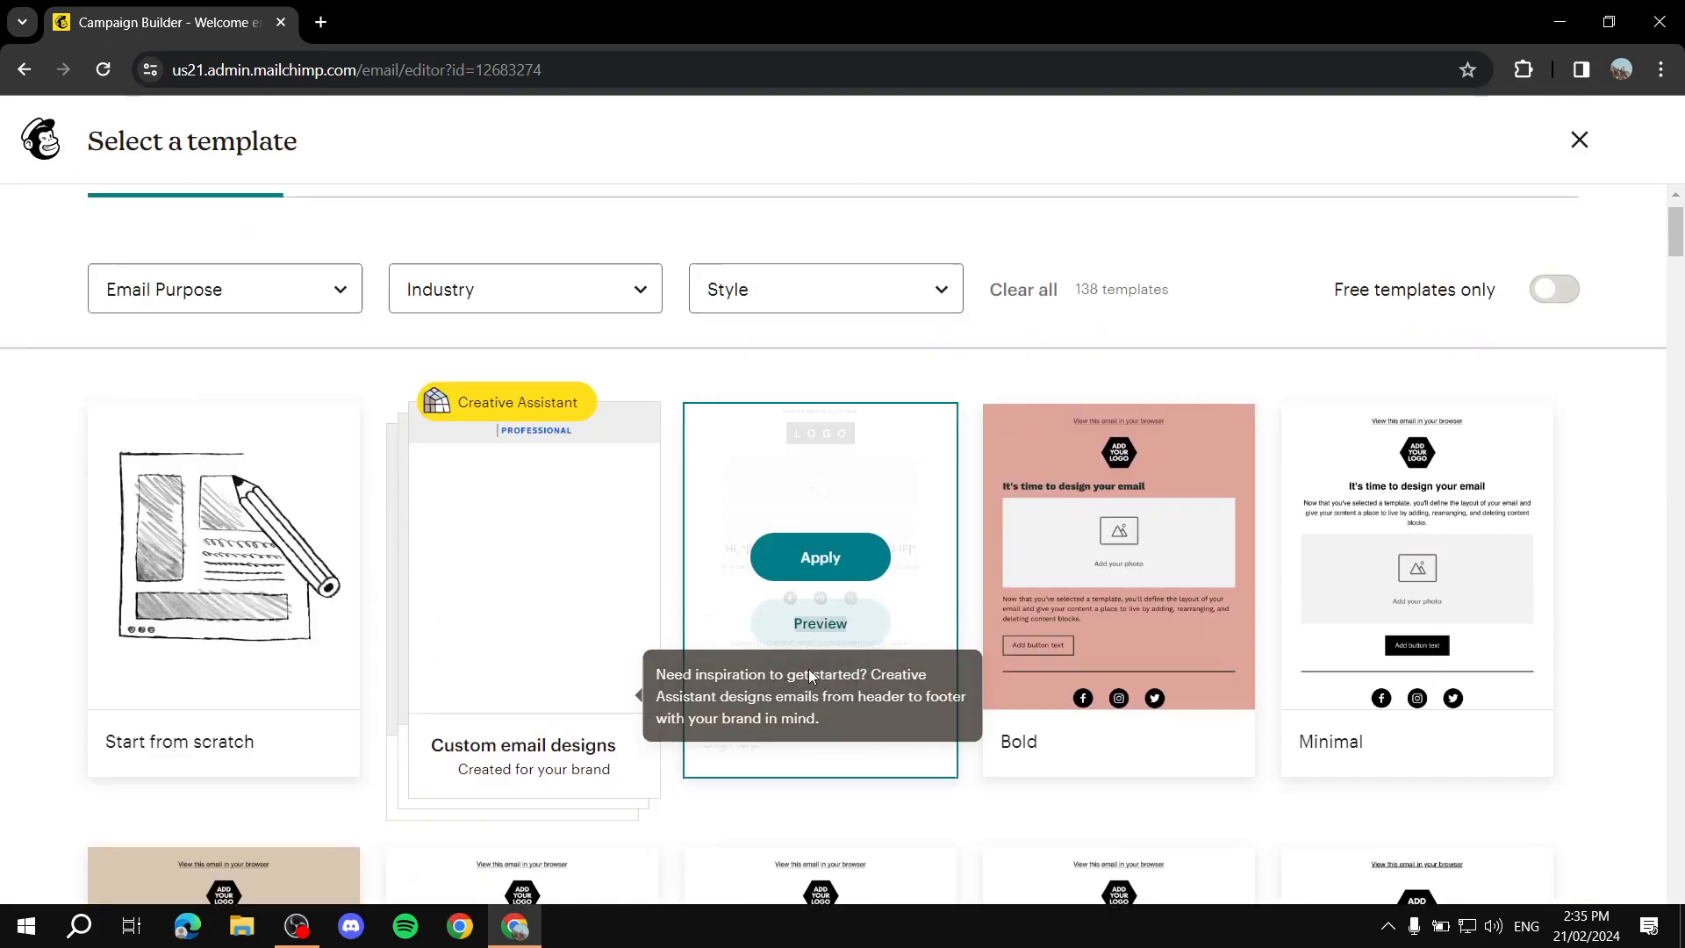
click(859, 533)
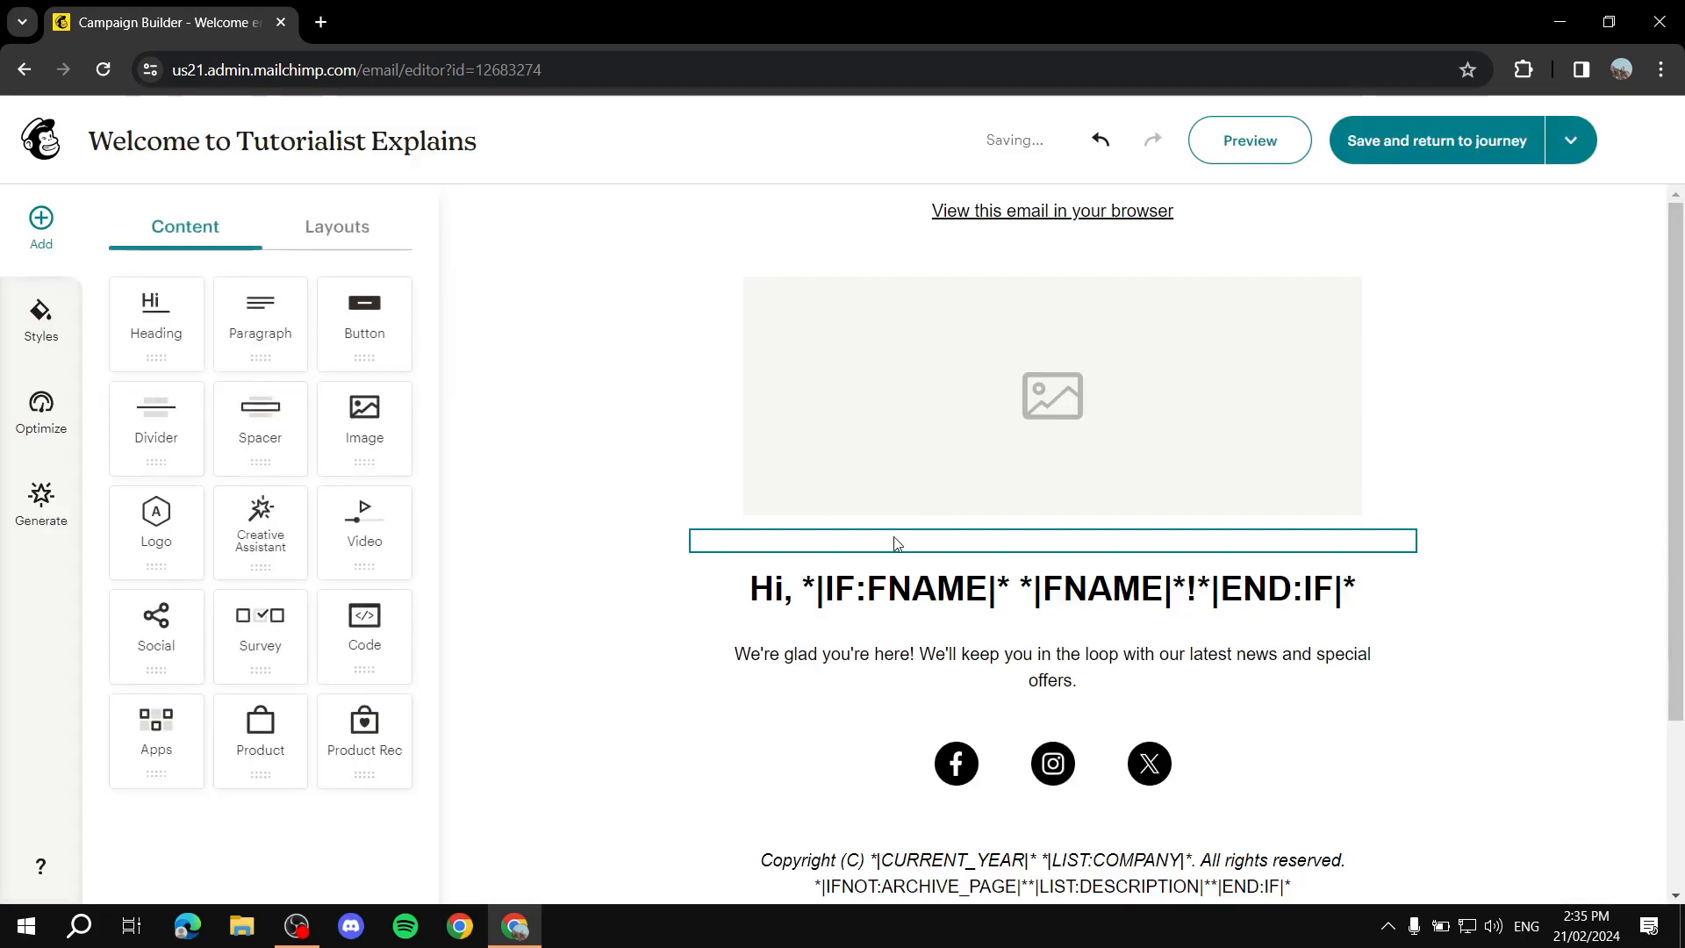
- Clear the greeting heading with the first-name merge tags from the email, check the layout, and save and return to the journey
scroll(1176, 577, down, 2)
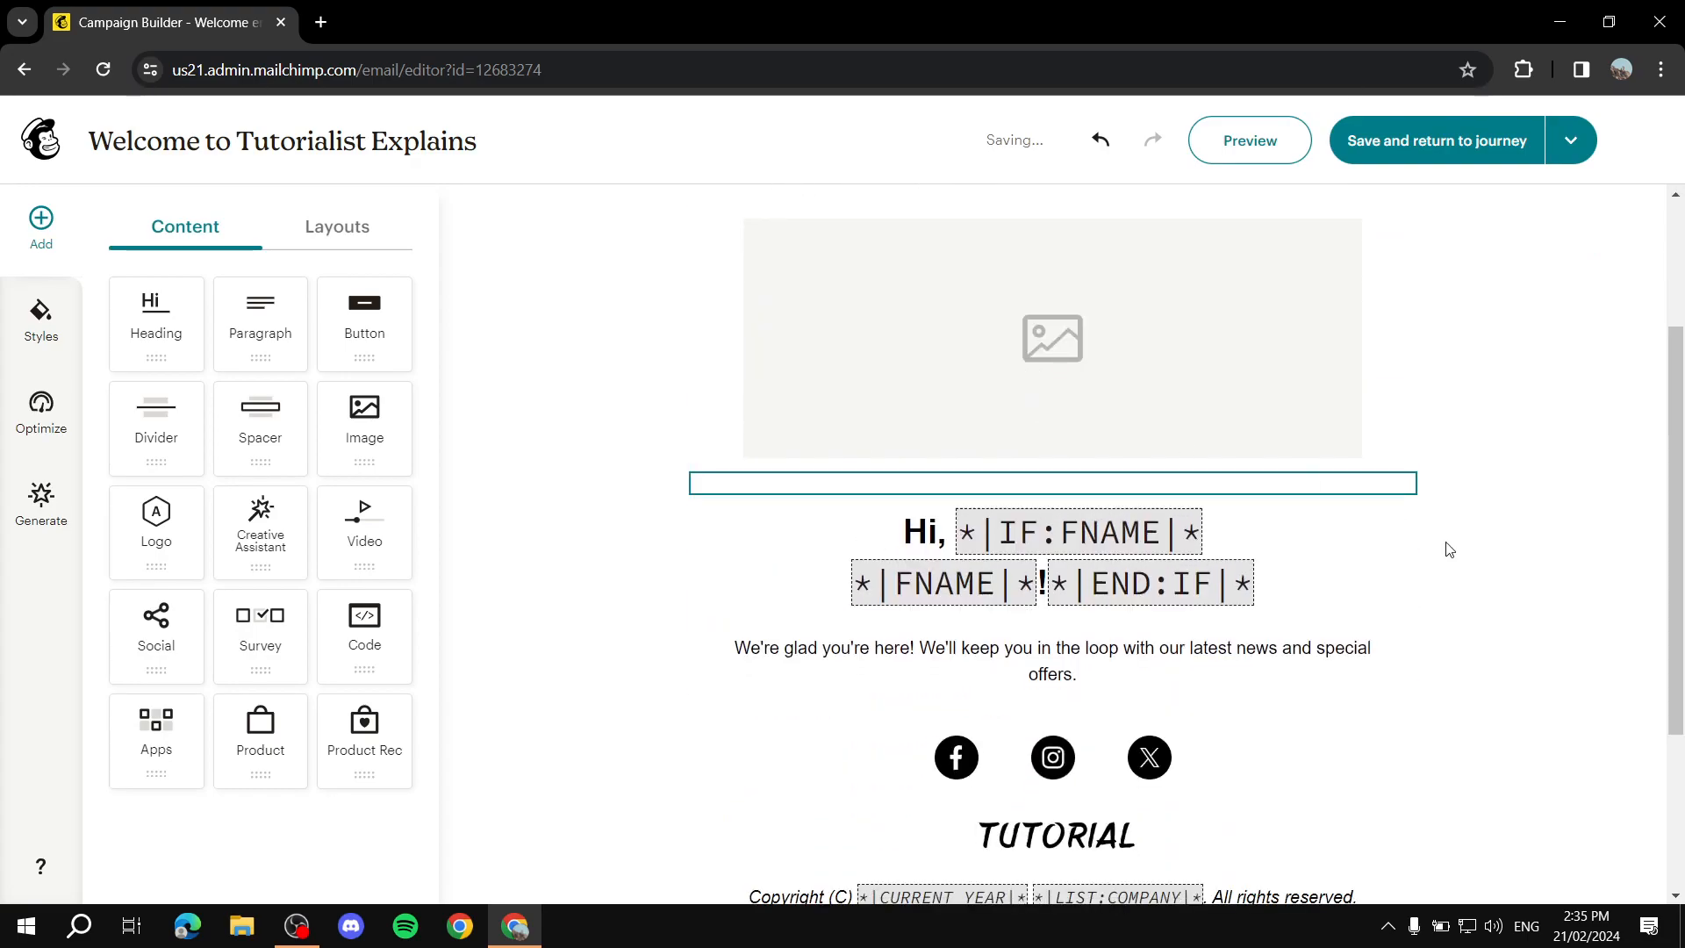
click(1317, 557)
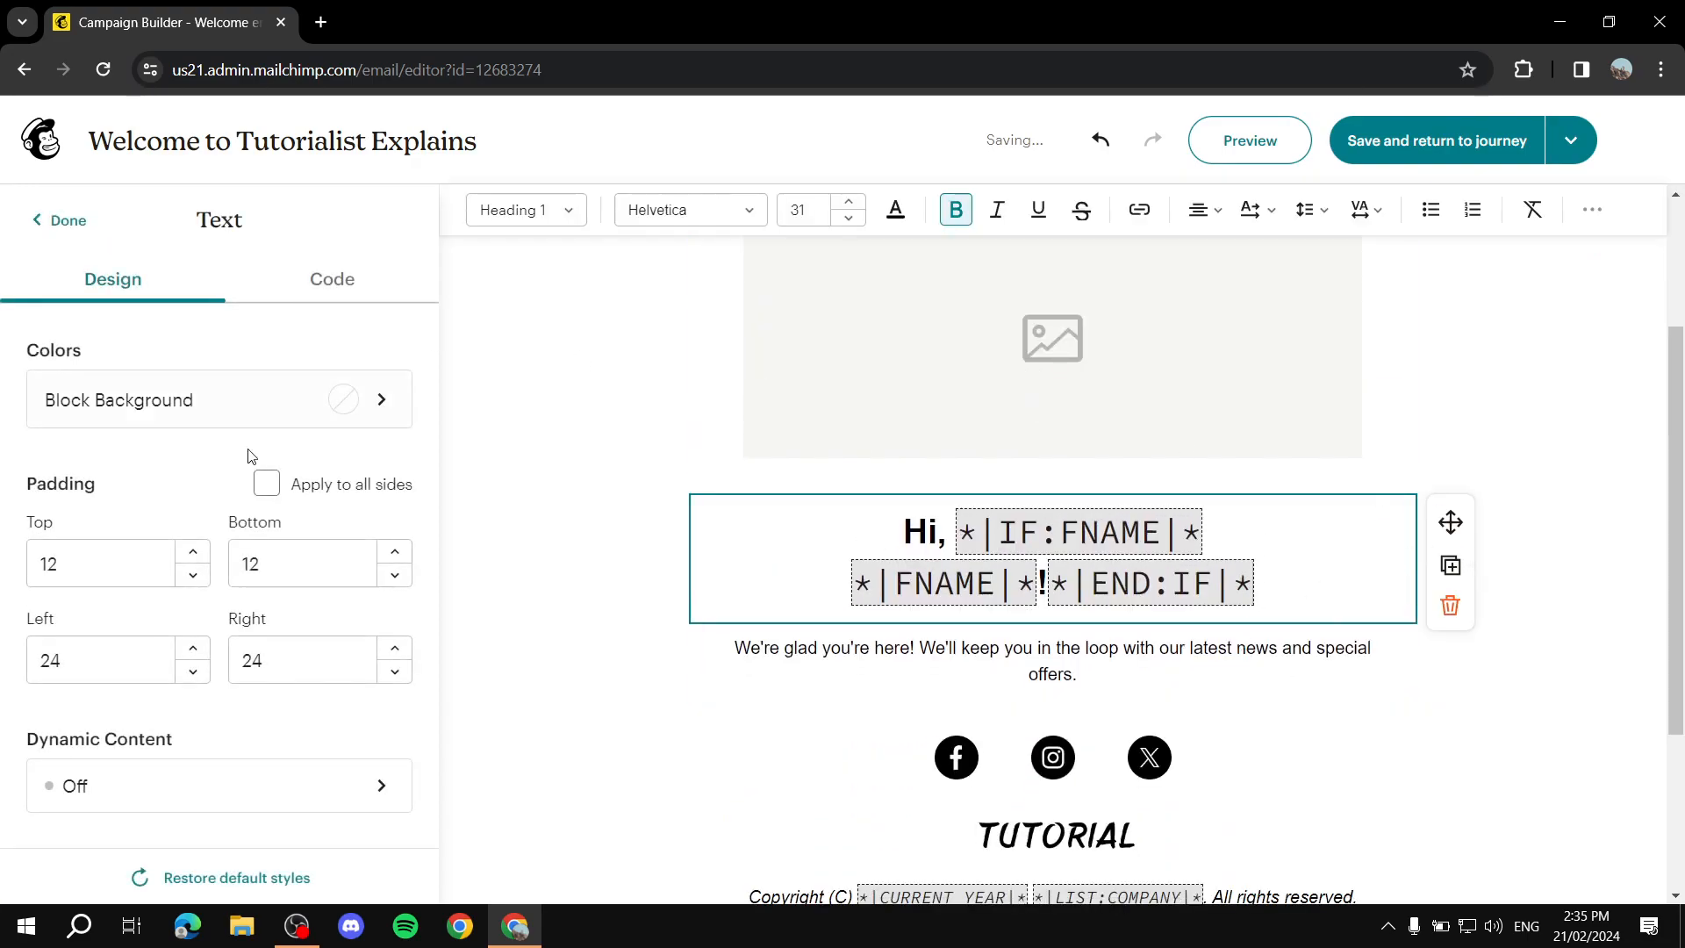
drag(1194, 576, 726, 463)
key(BackSpace)
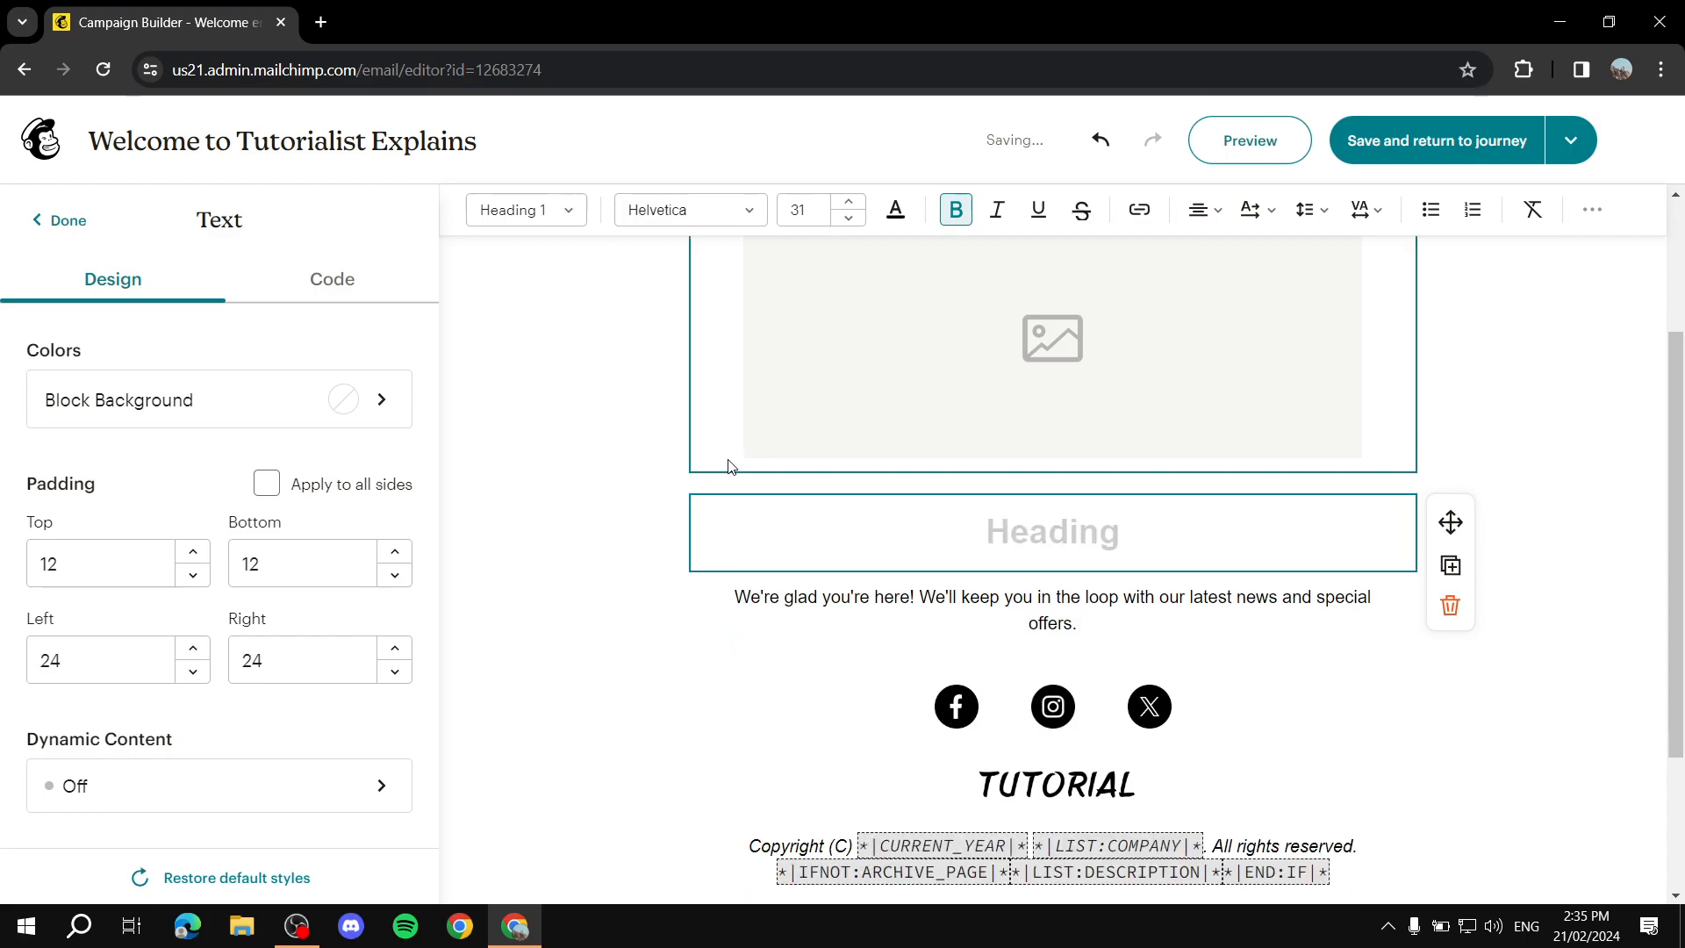
click(676, 489)
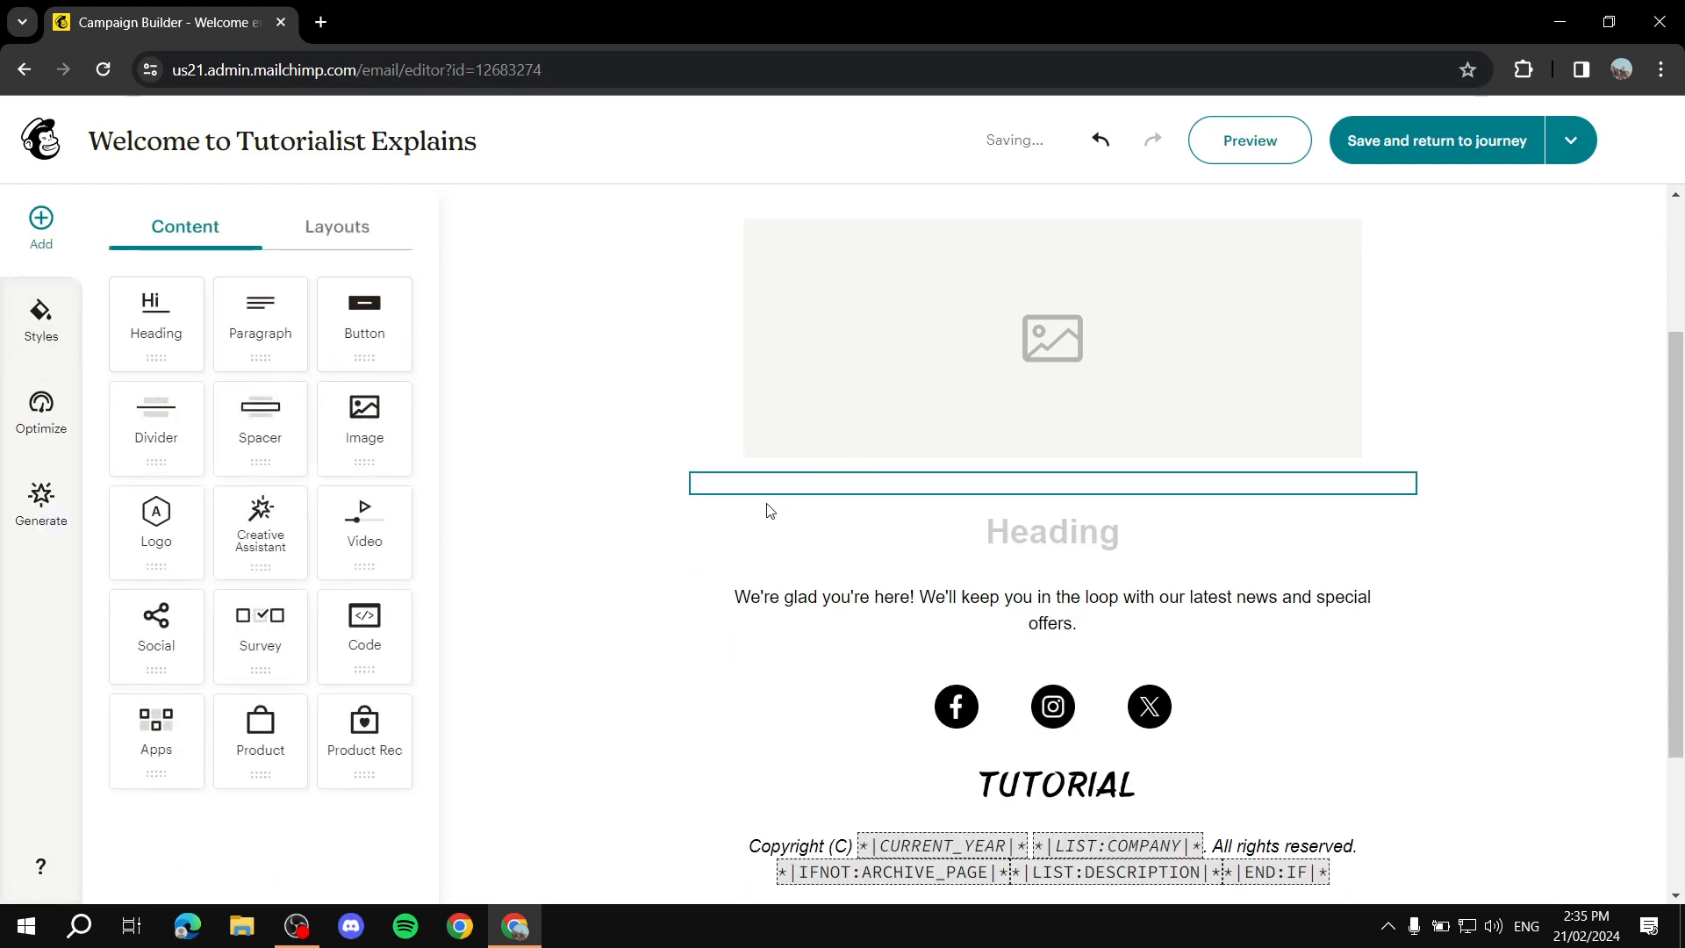
scroll(1282, 440, up, 3)
scroll(1145, 504, down, 5)
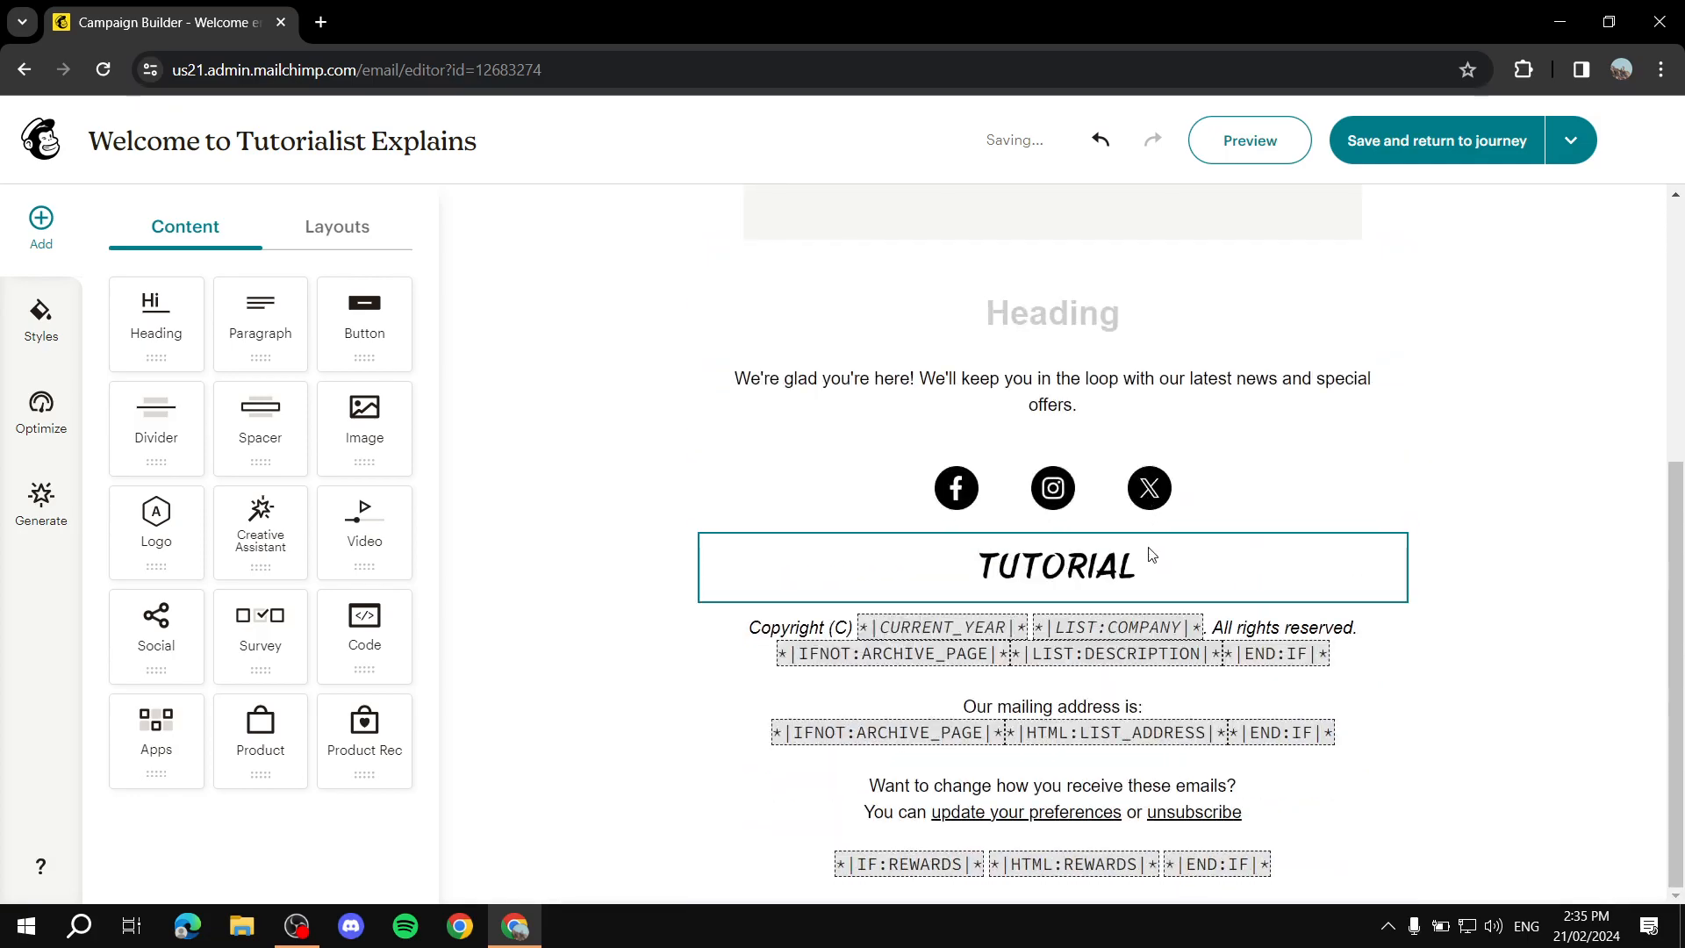
scroll(1356, 584, up, 3)
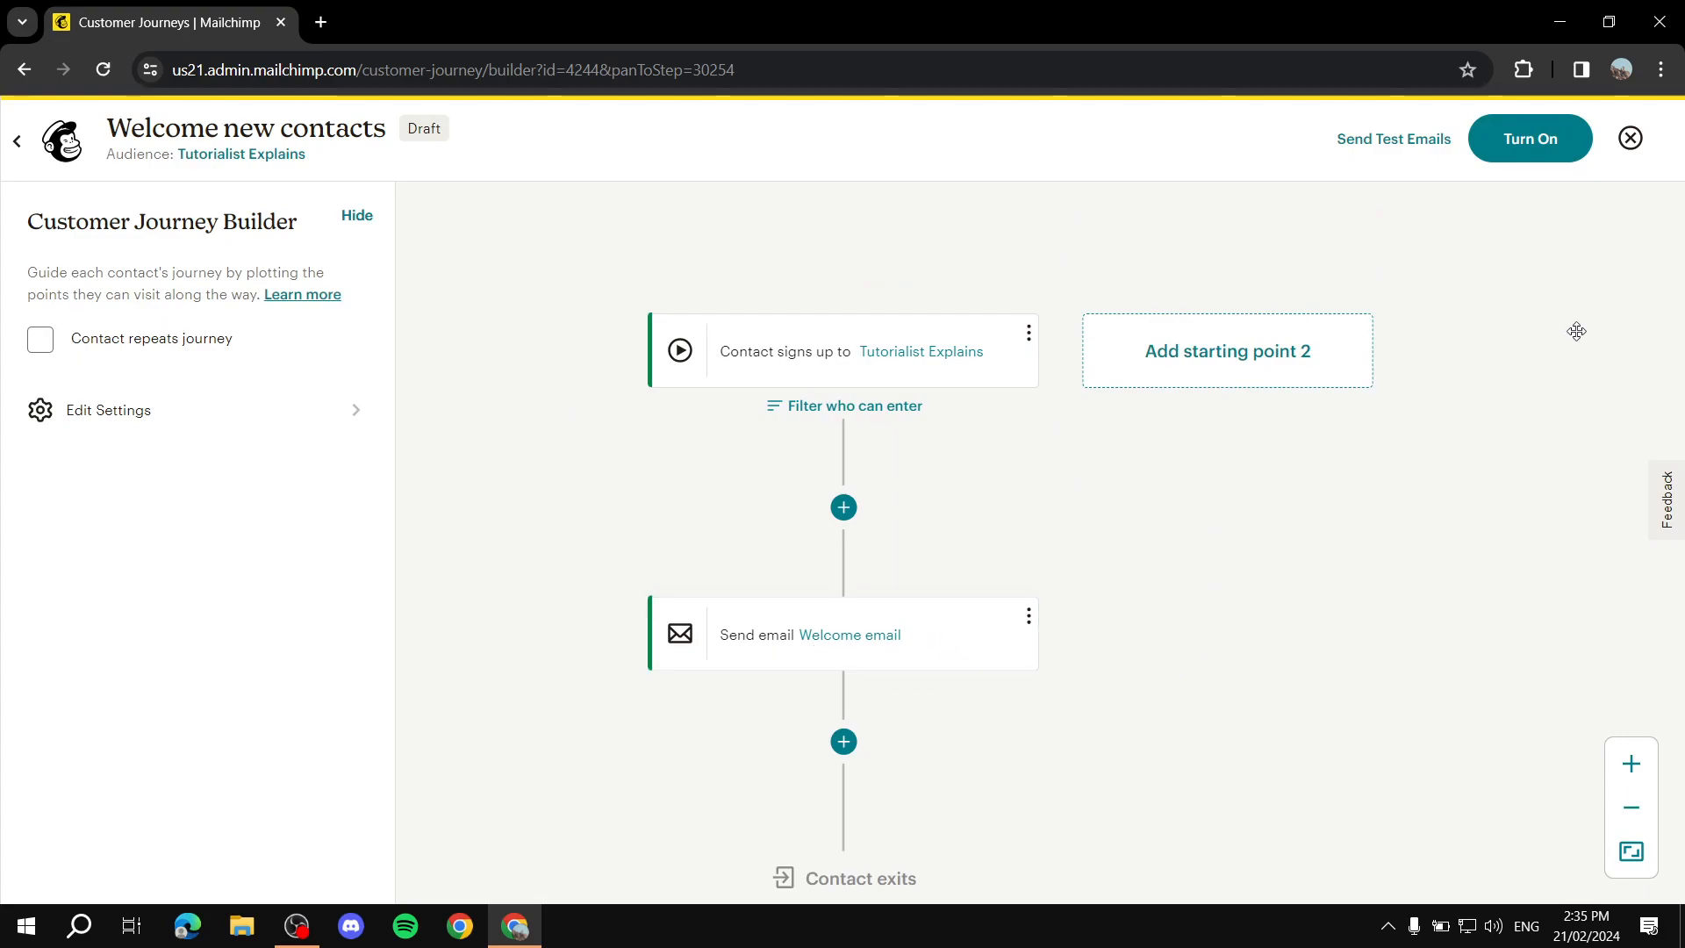
- Turn on the Welcome new contacts journey and view its active journey map
click(1551, 141)
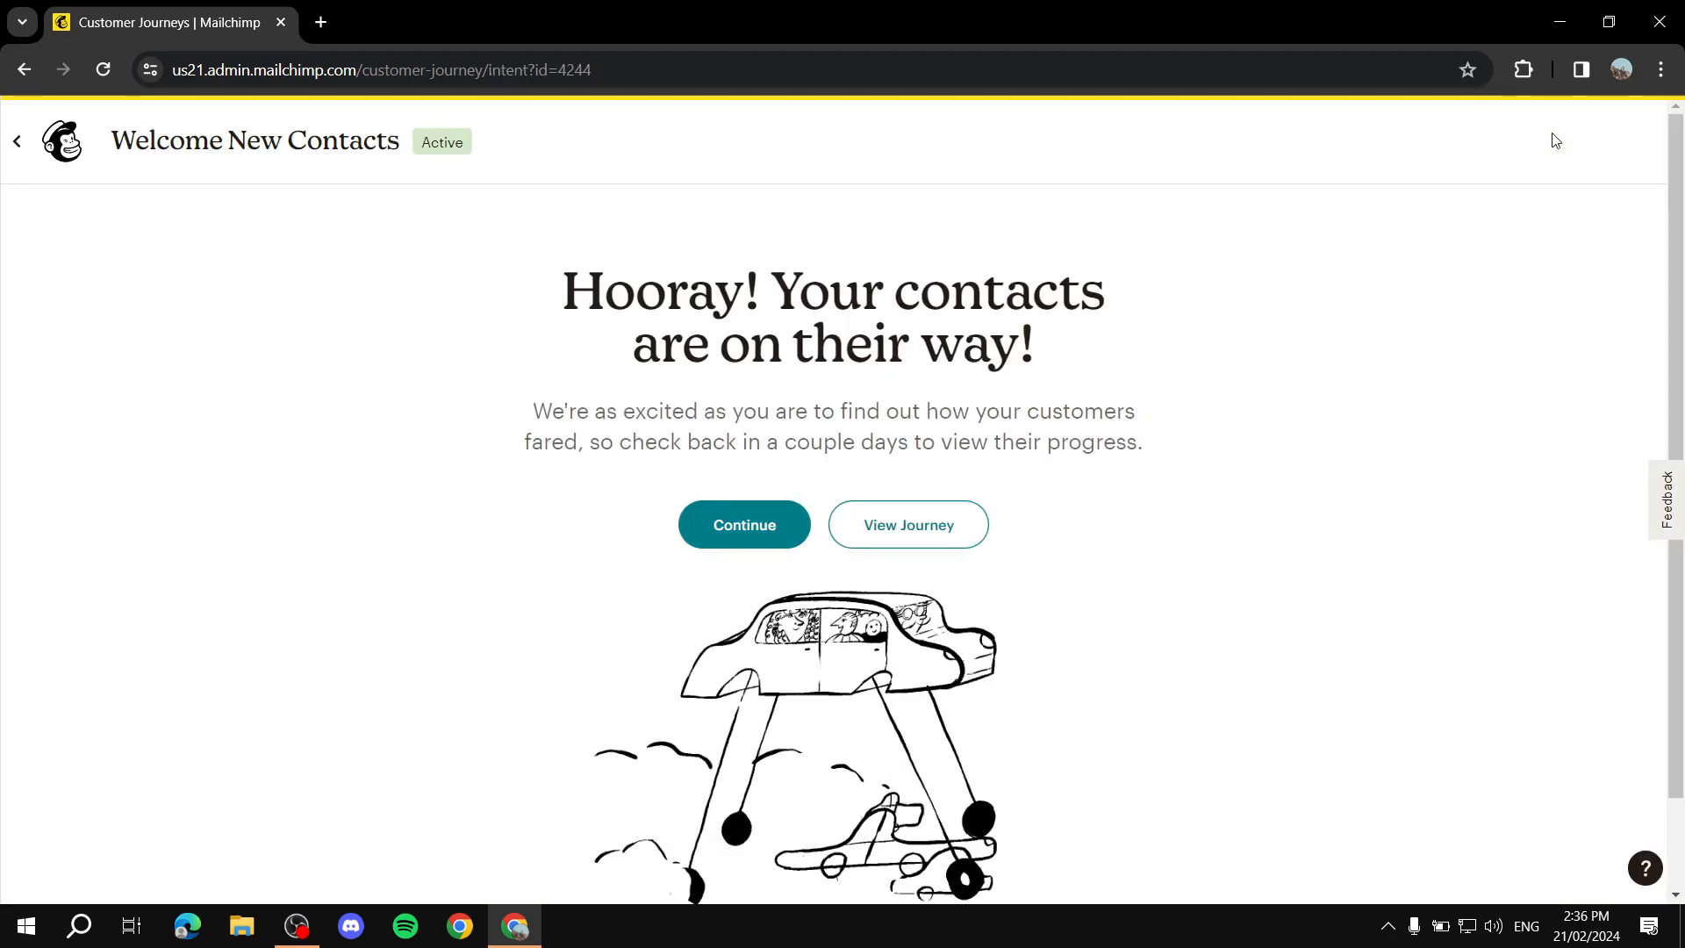
scroll(970, 354, down, 1)
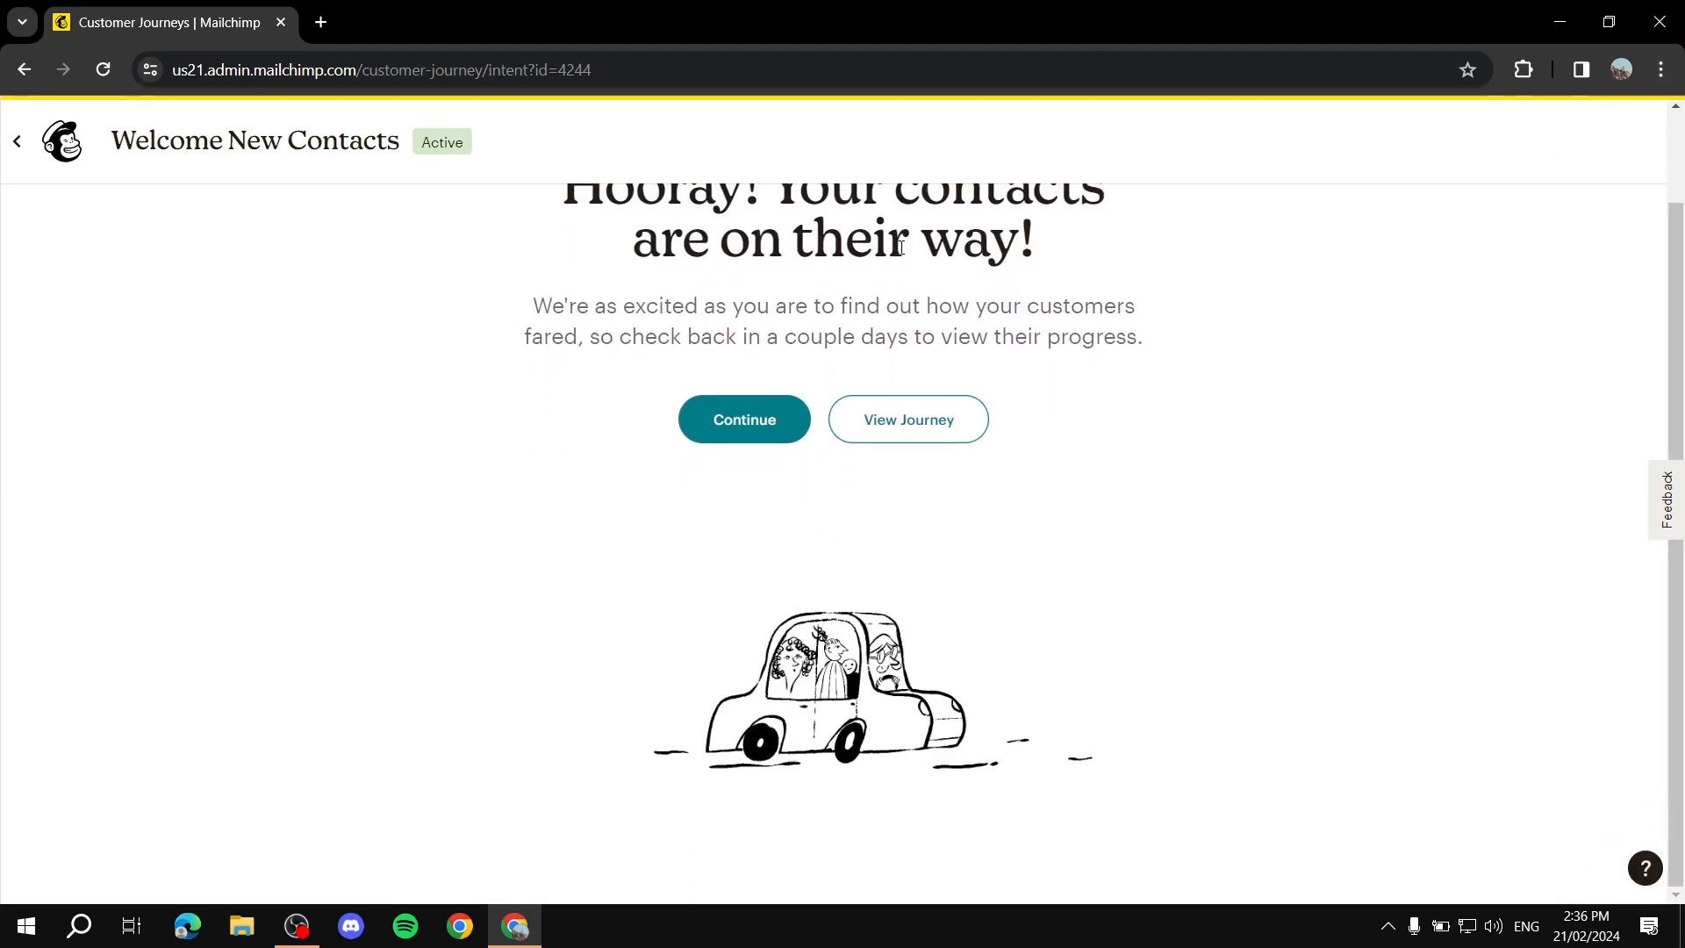
click(884, 419)
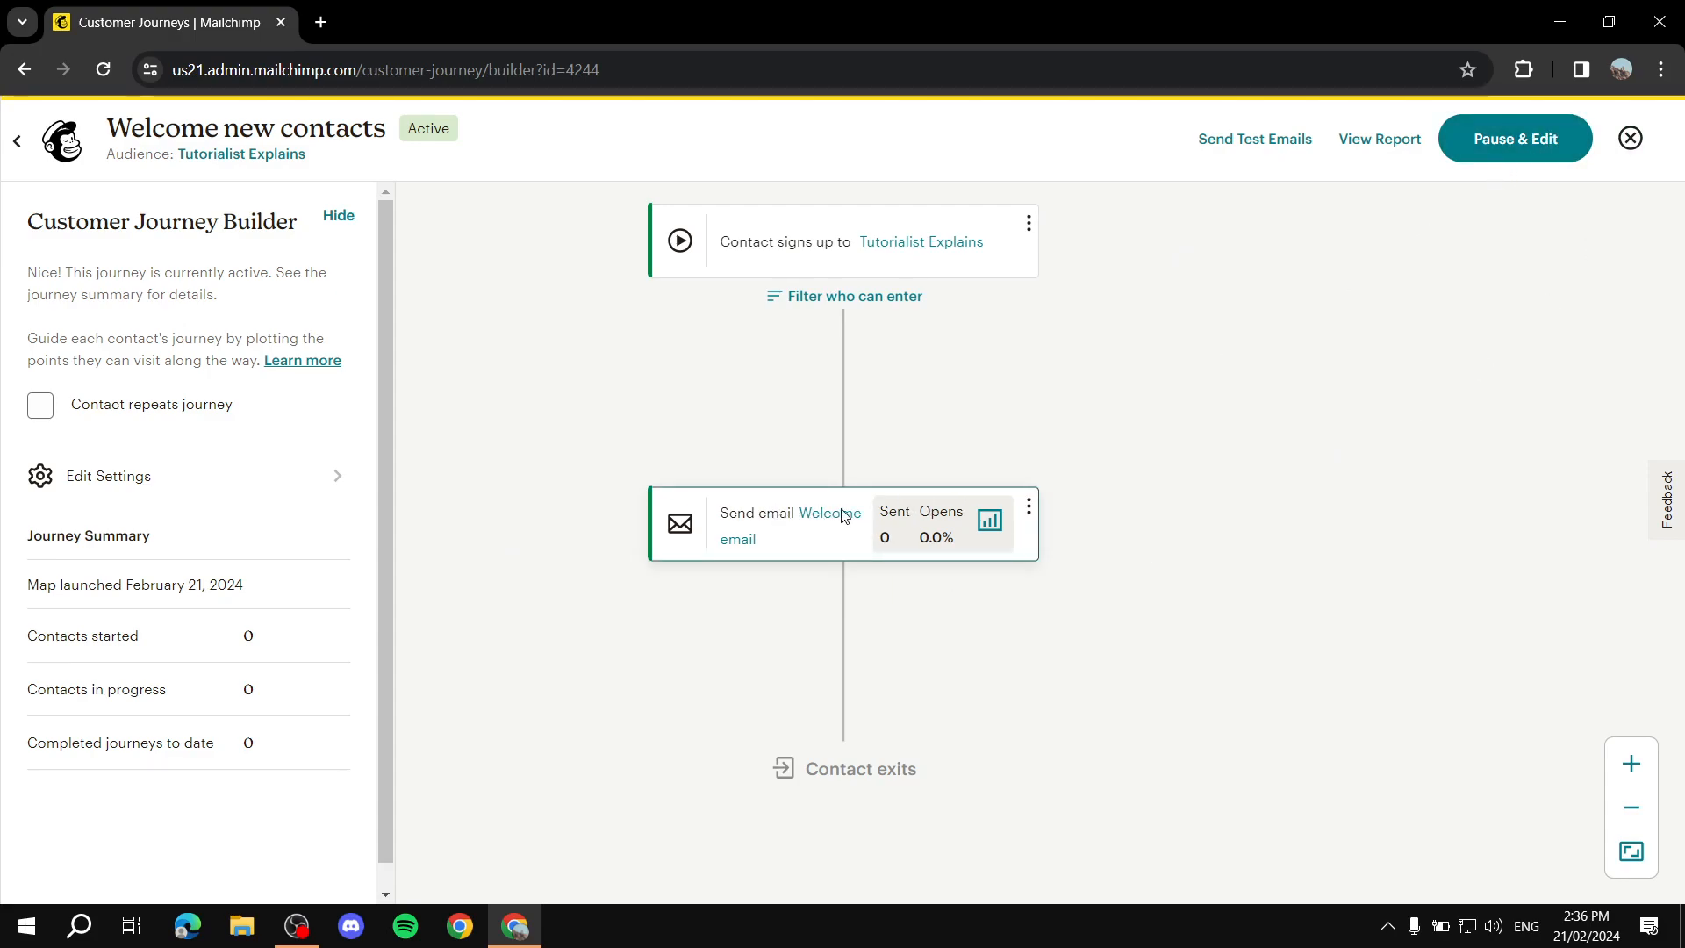
scroll(1471, 418, up, 3)
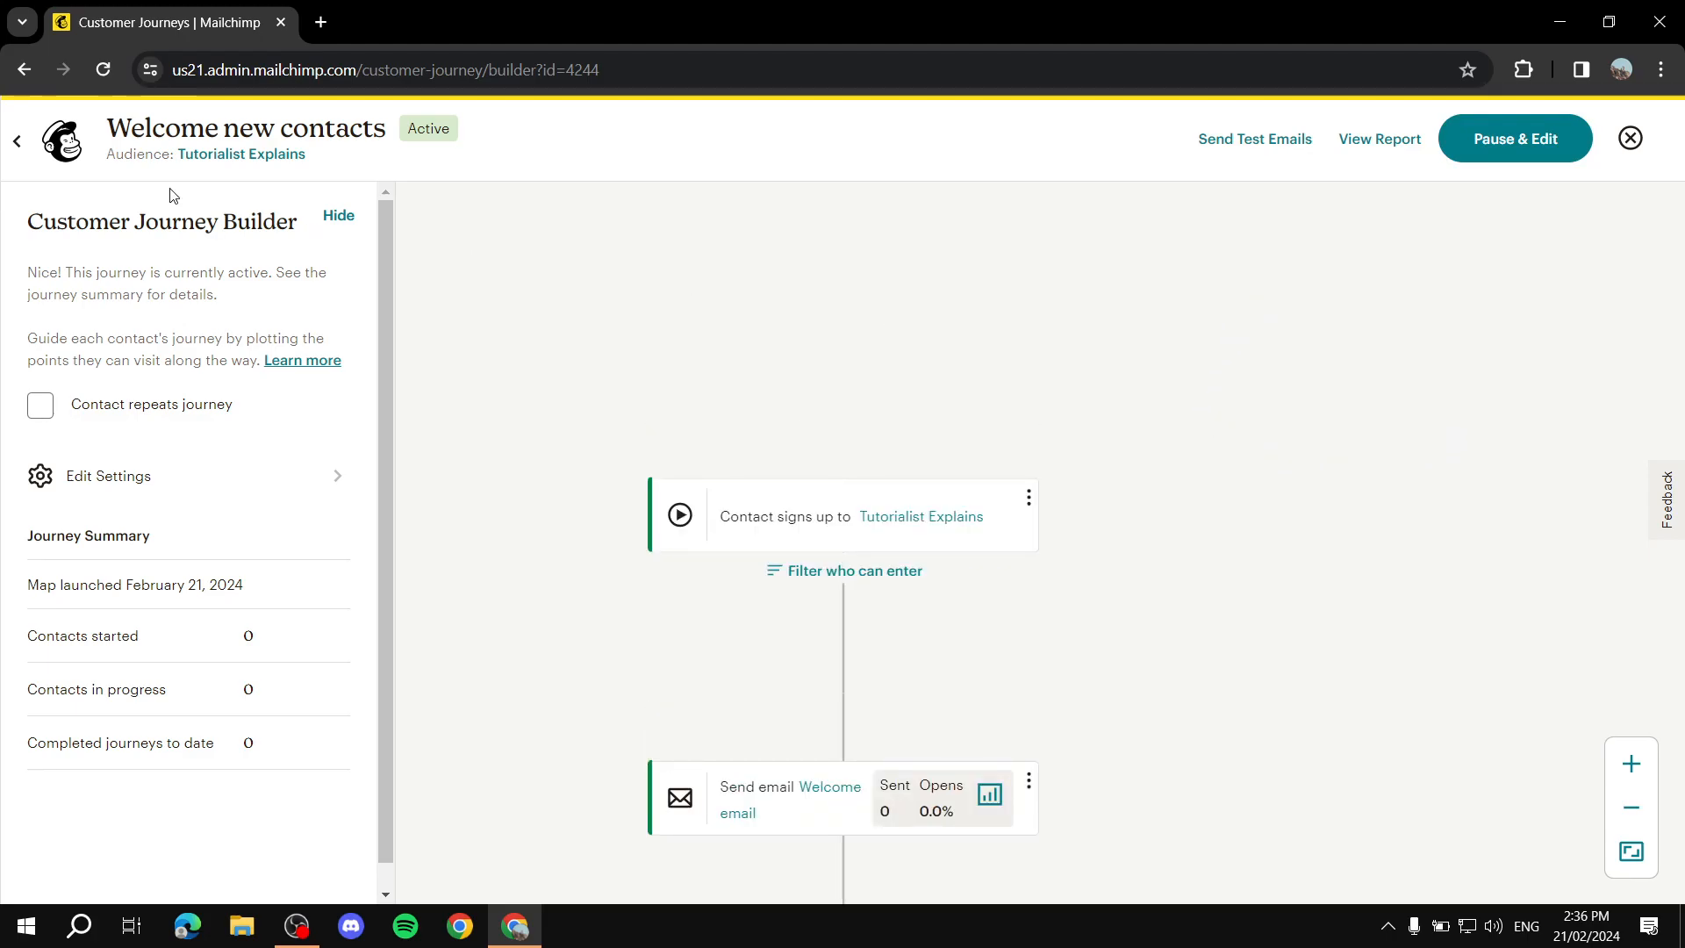
- Return to the Customer Journeys overview and look over the recent and popular pre-built journeys
click(17, 140)
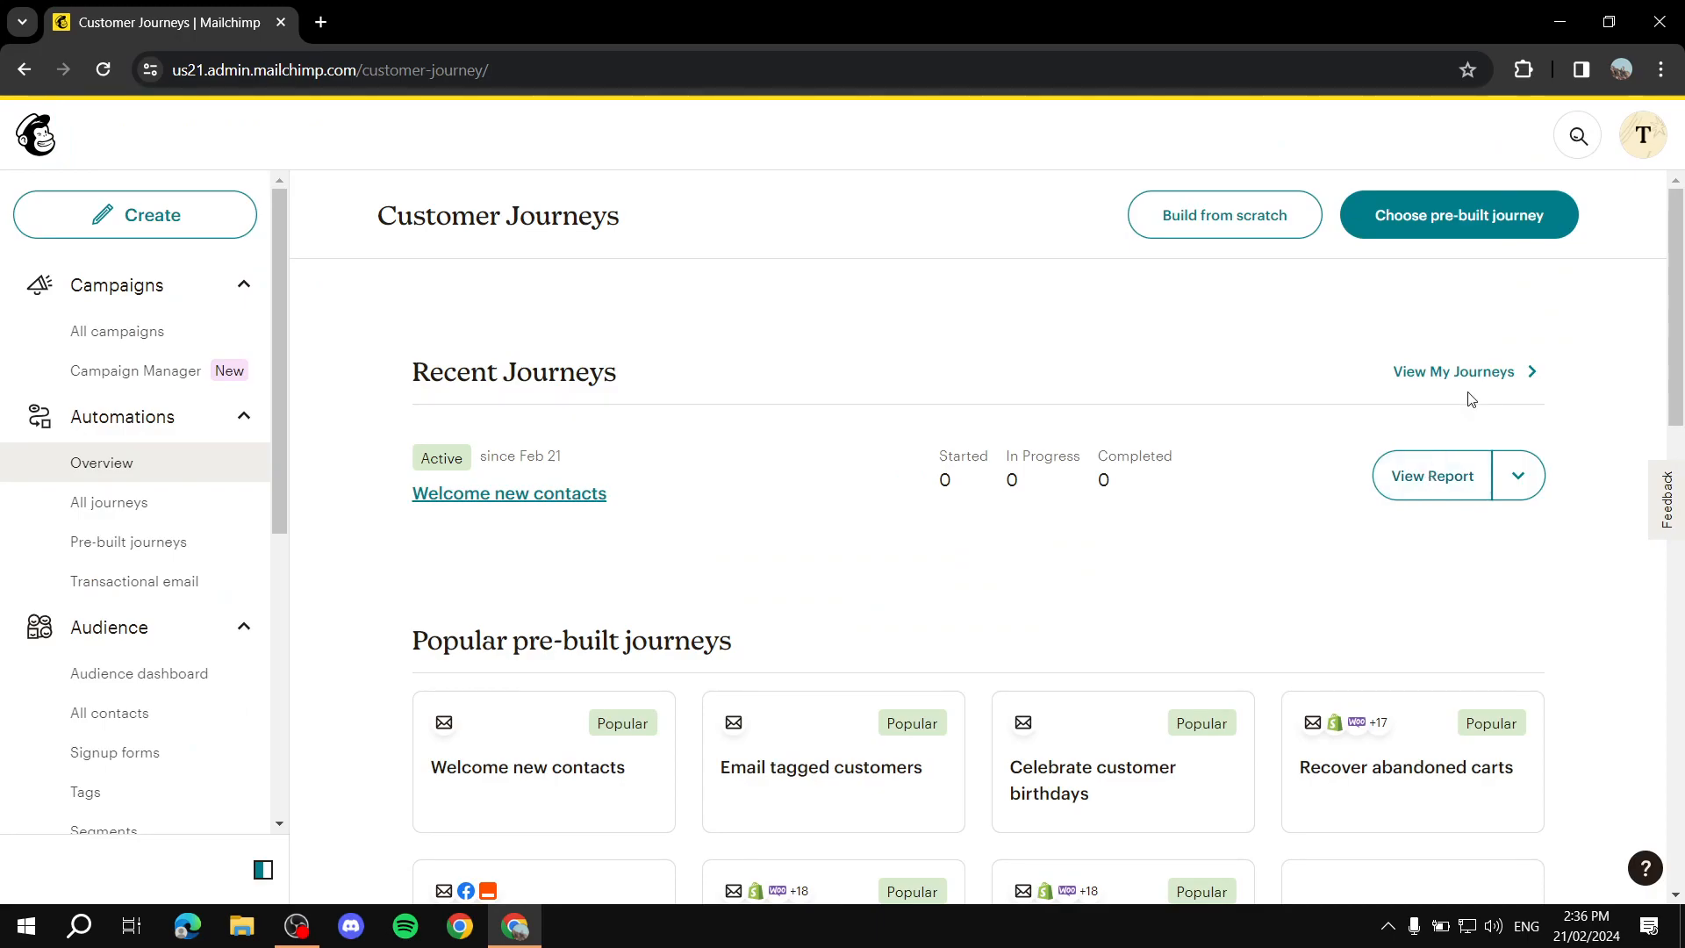
scroll(1501, 562, down, 9)
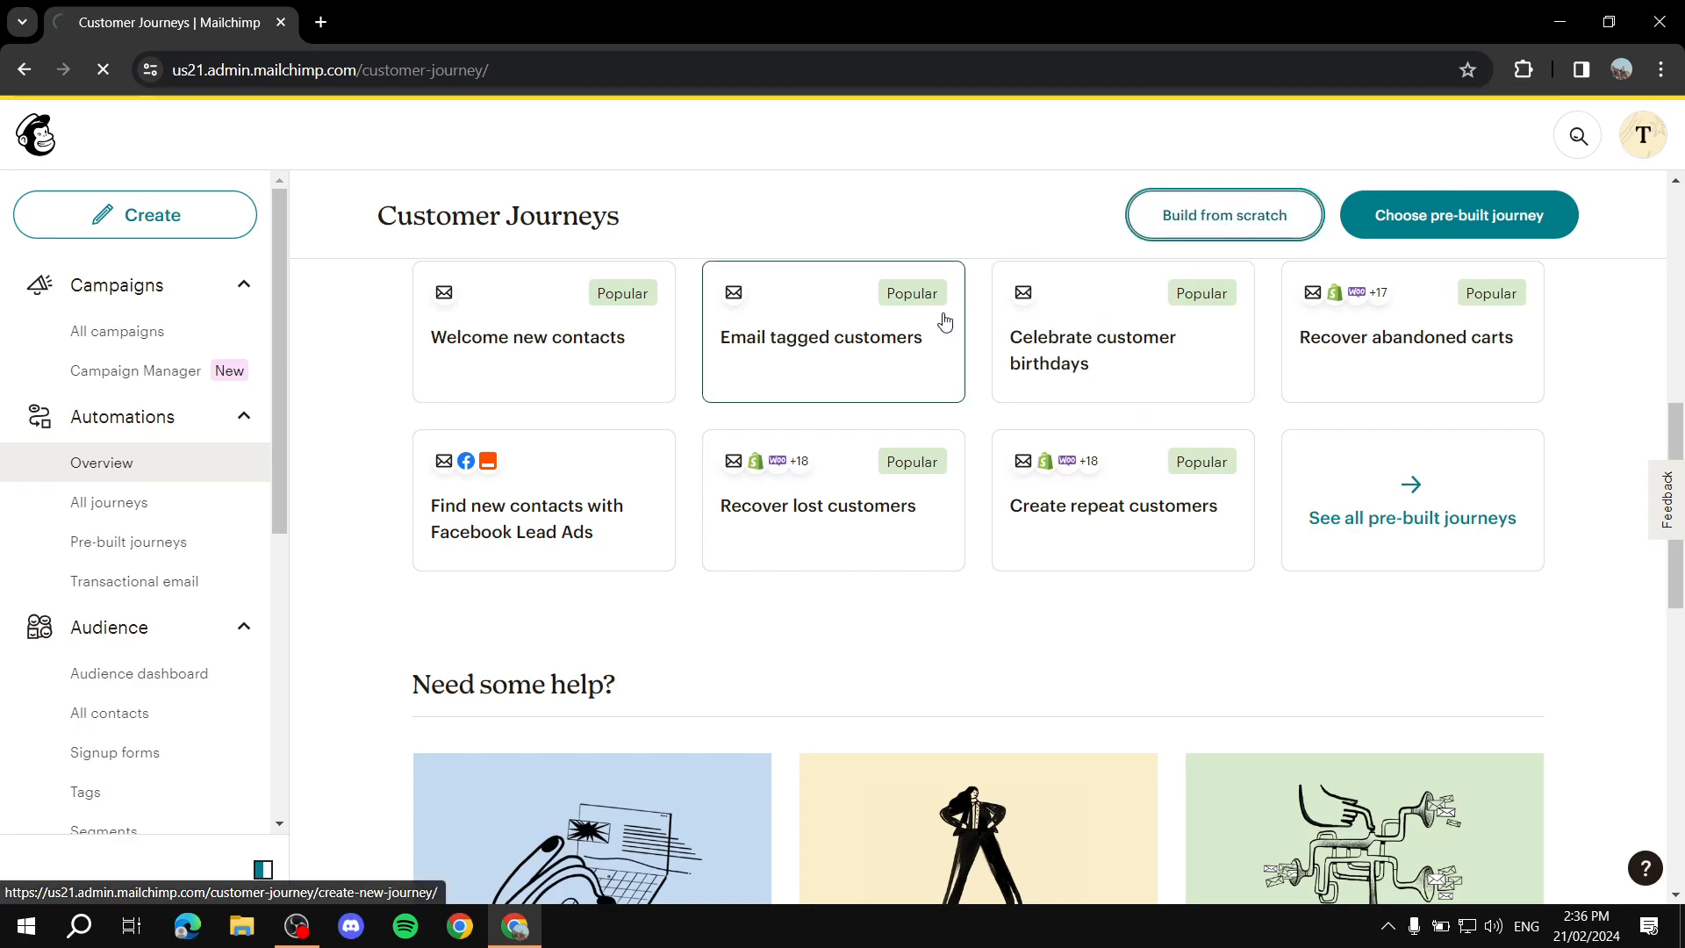
- Create a customer journey from scratch named Example and start building it
click(1215, 208)
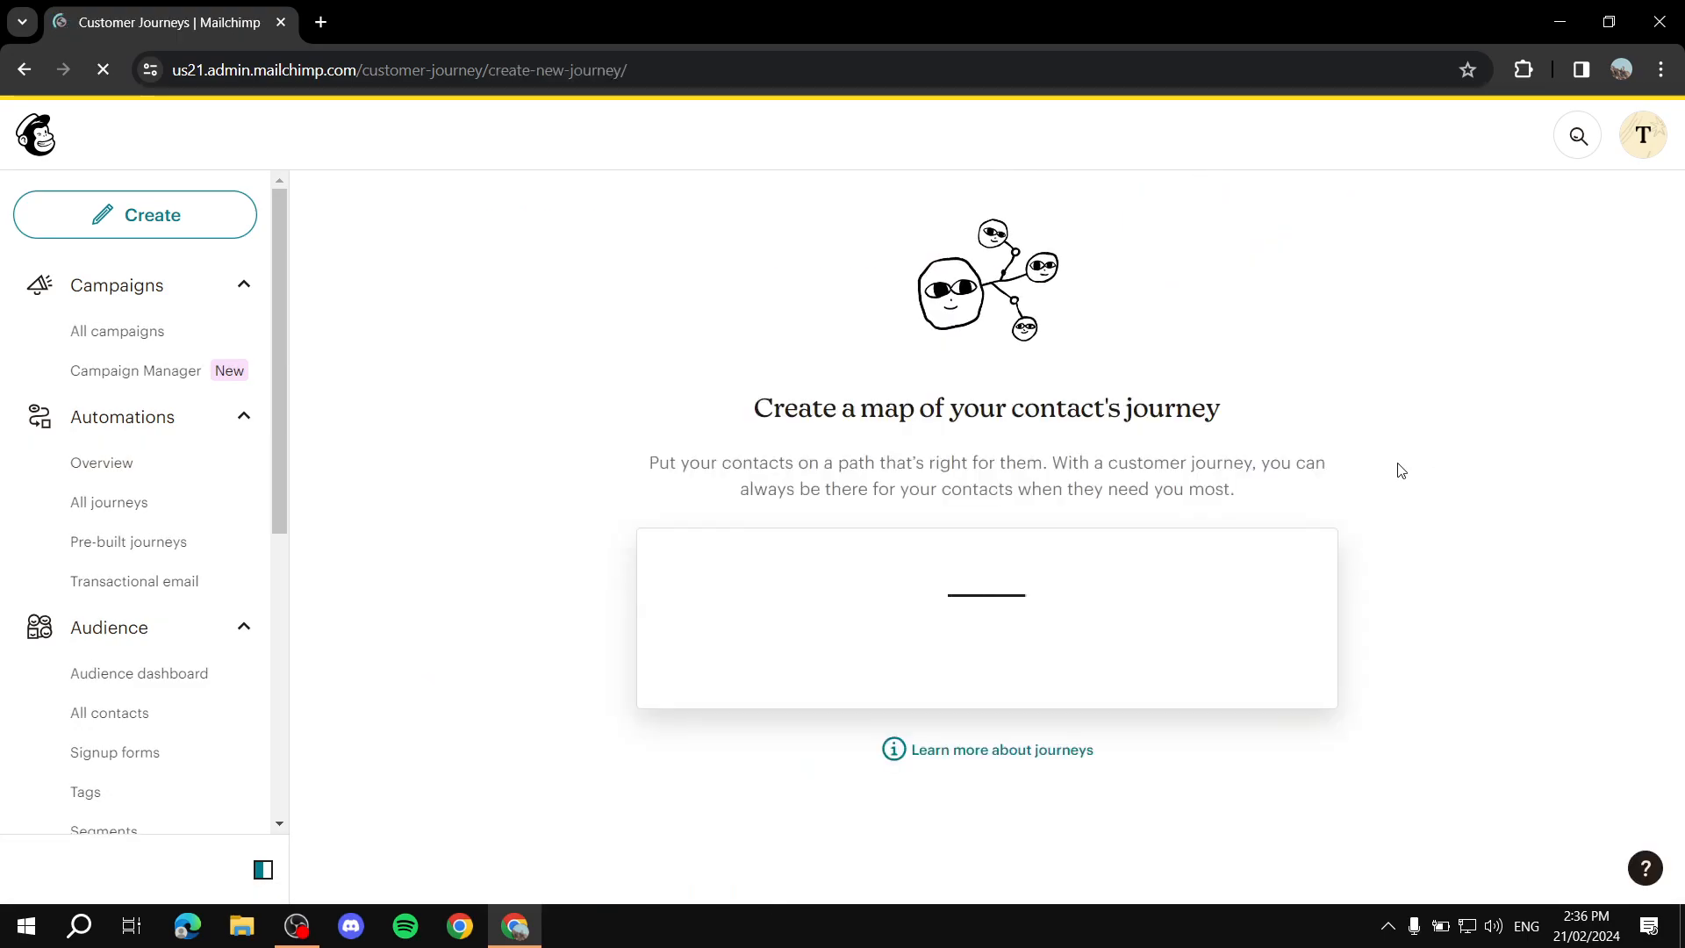
scroll(834, 432, down, 1)
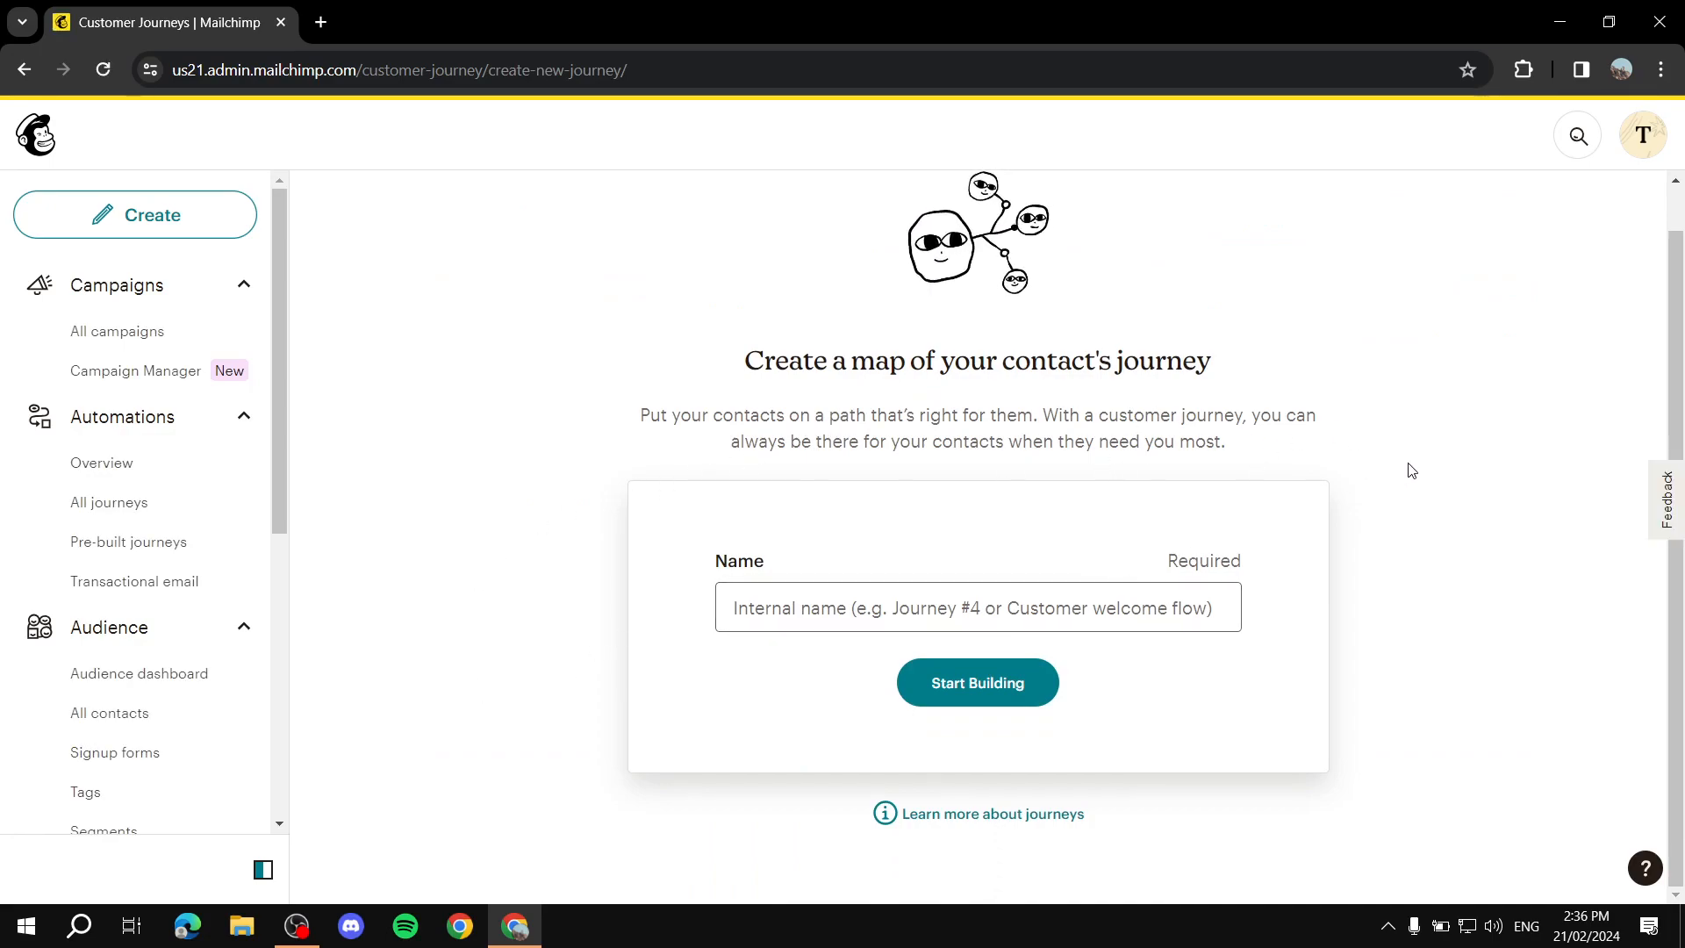
click(1167, 597)
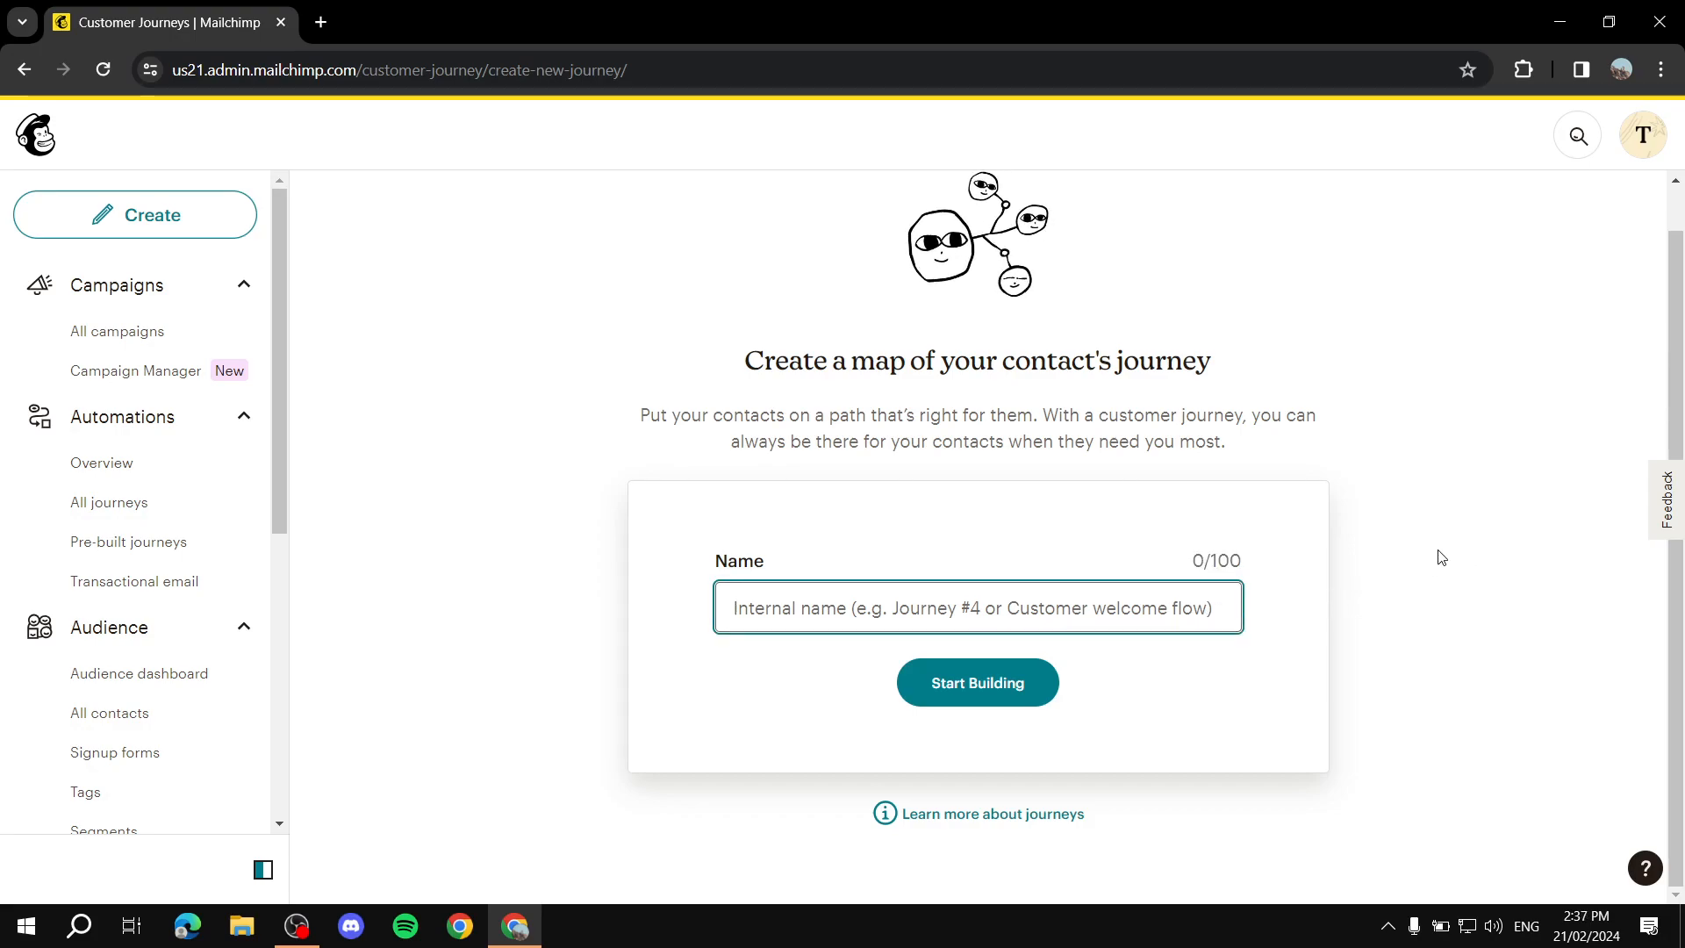
text(Example)
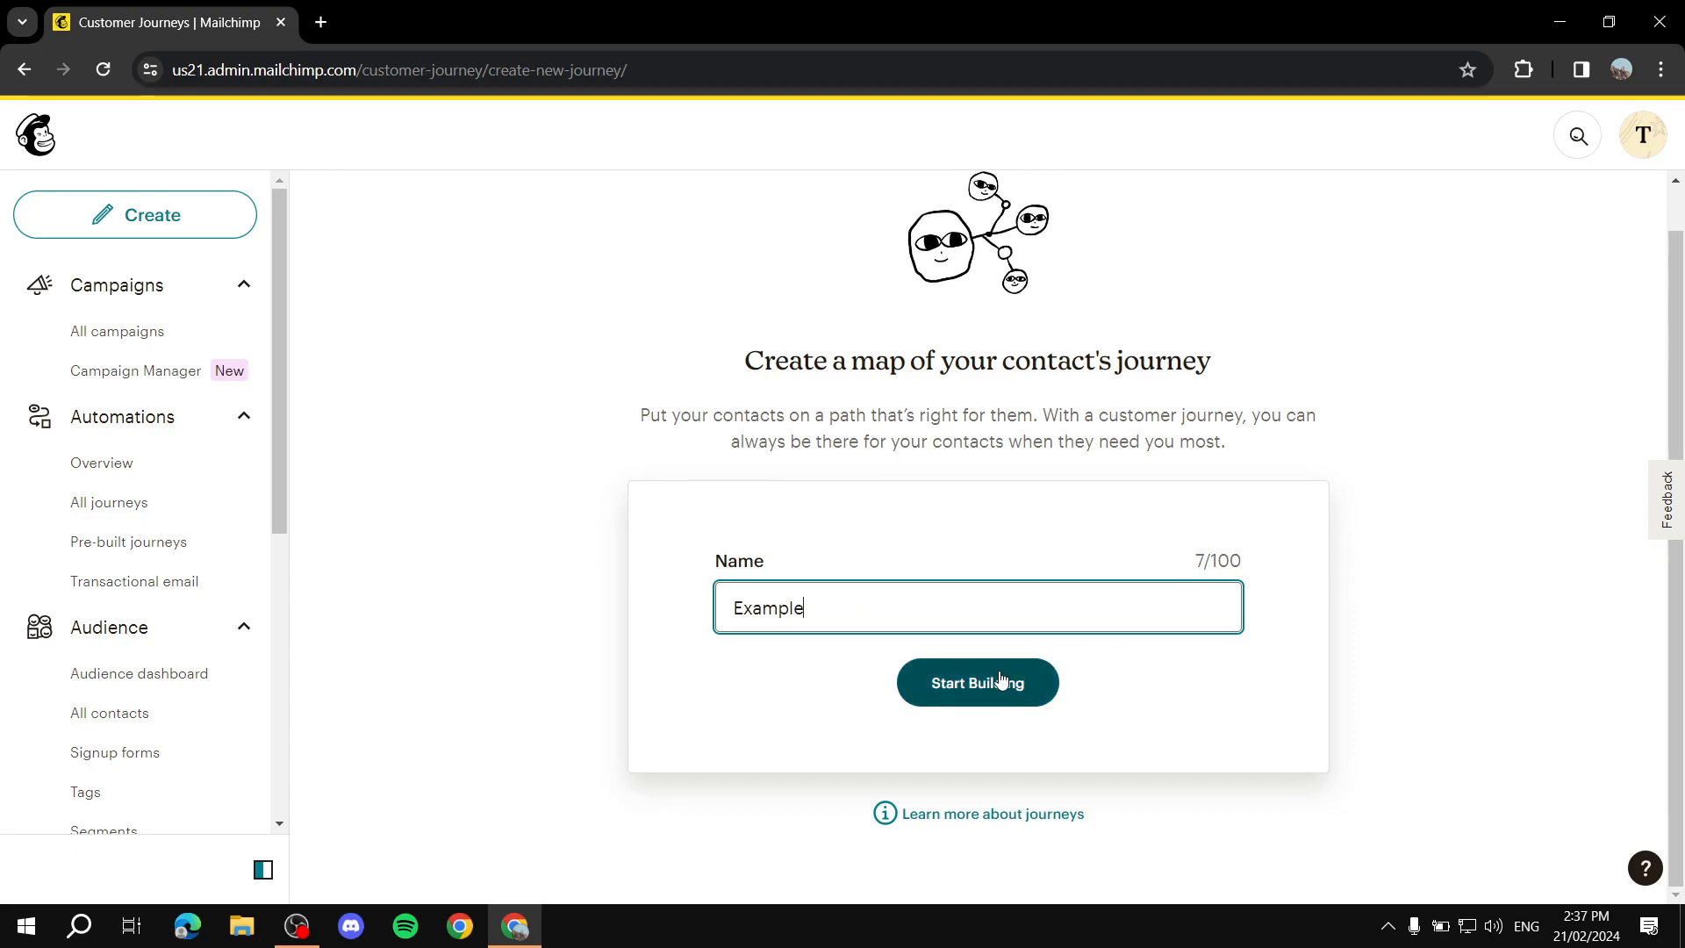
click(971, 685)
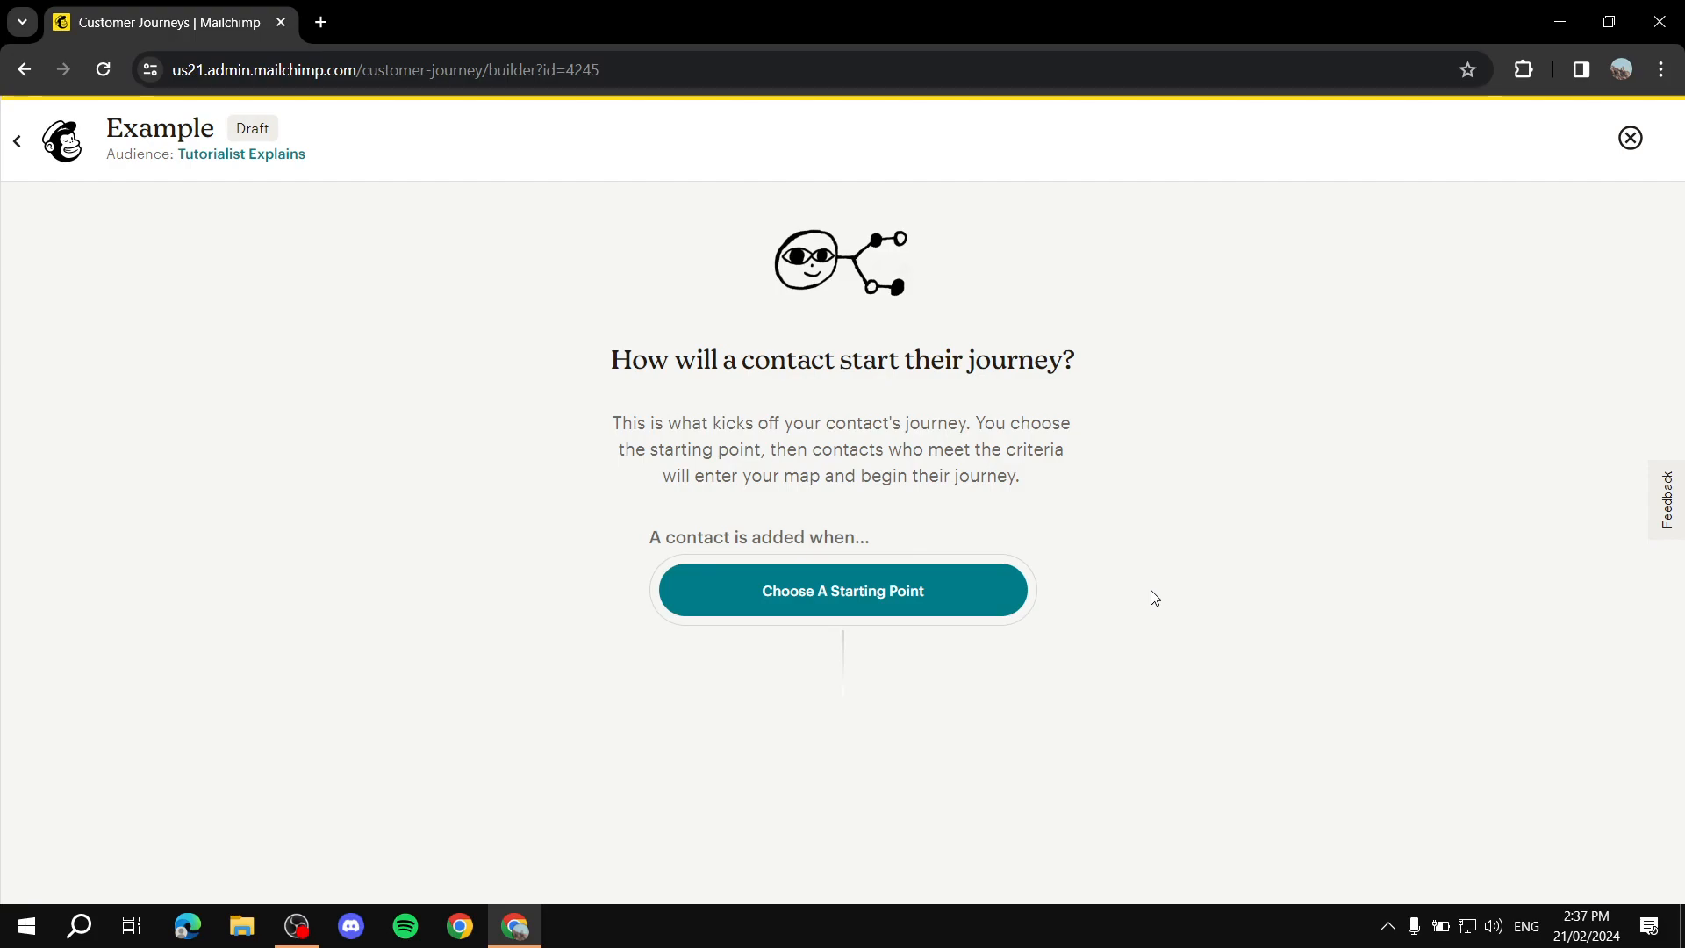
- Open the starting point choices for the journey and look through the contact, date, shopping, marketing and API categories
click(931, 600)
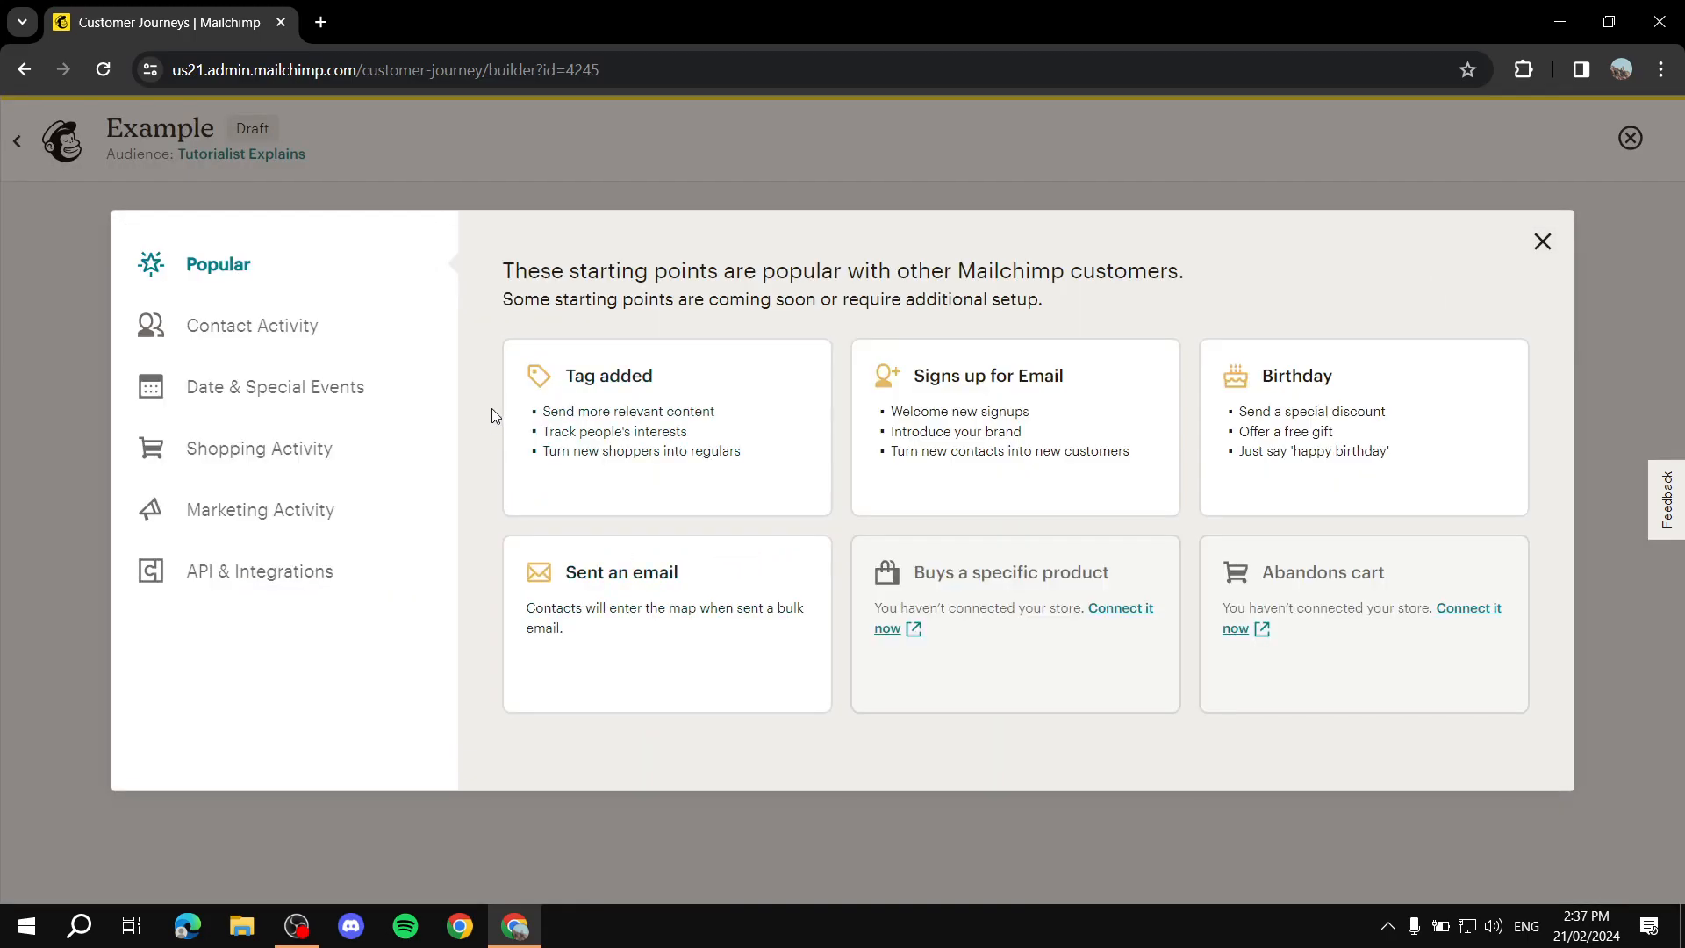
click(254, 326)
click(254, 387)
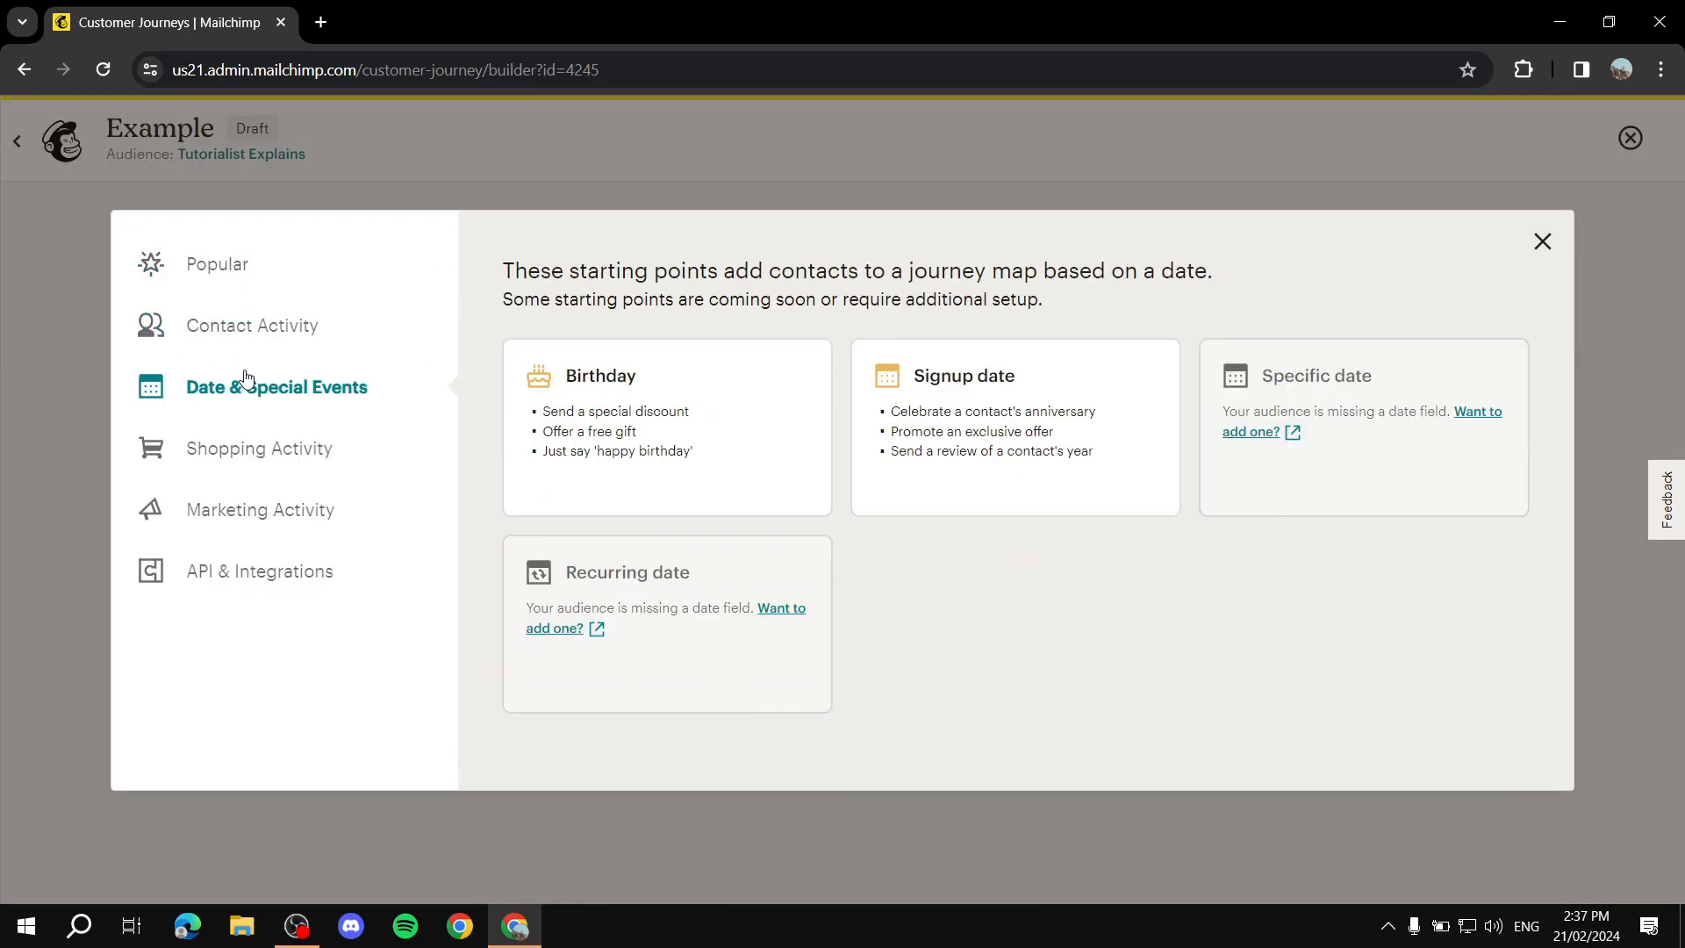
click(272, 451)
click(259, 507)
click(226, 571)
click(230, 449)
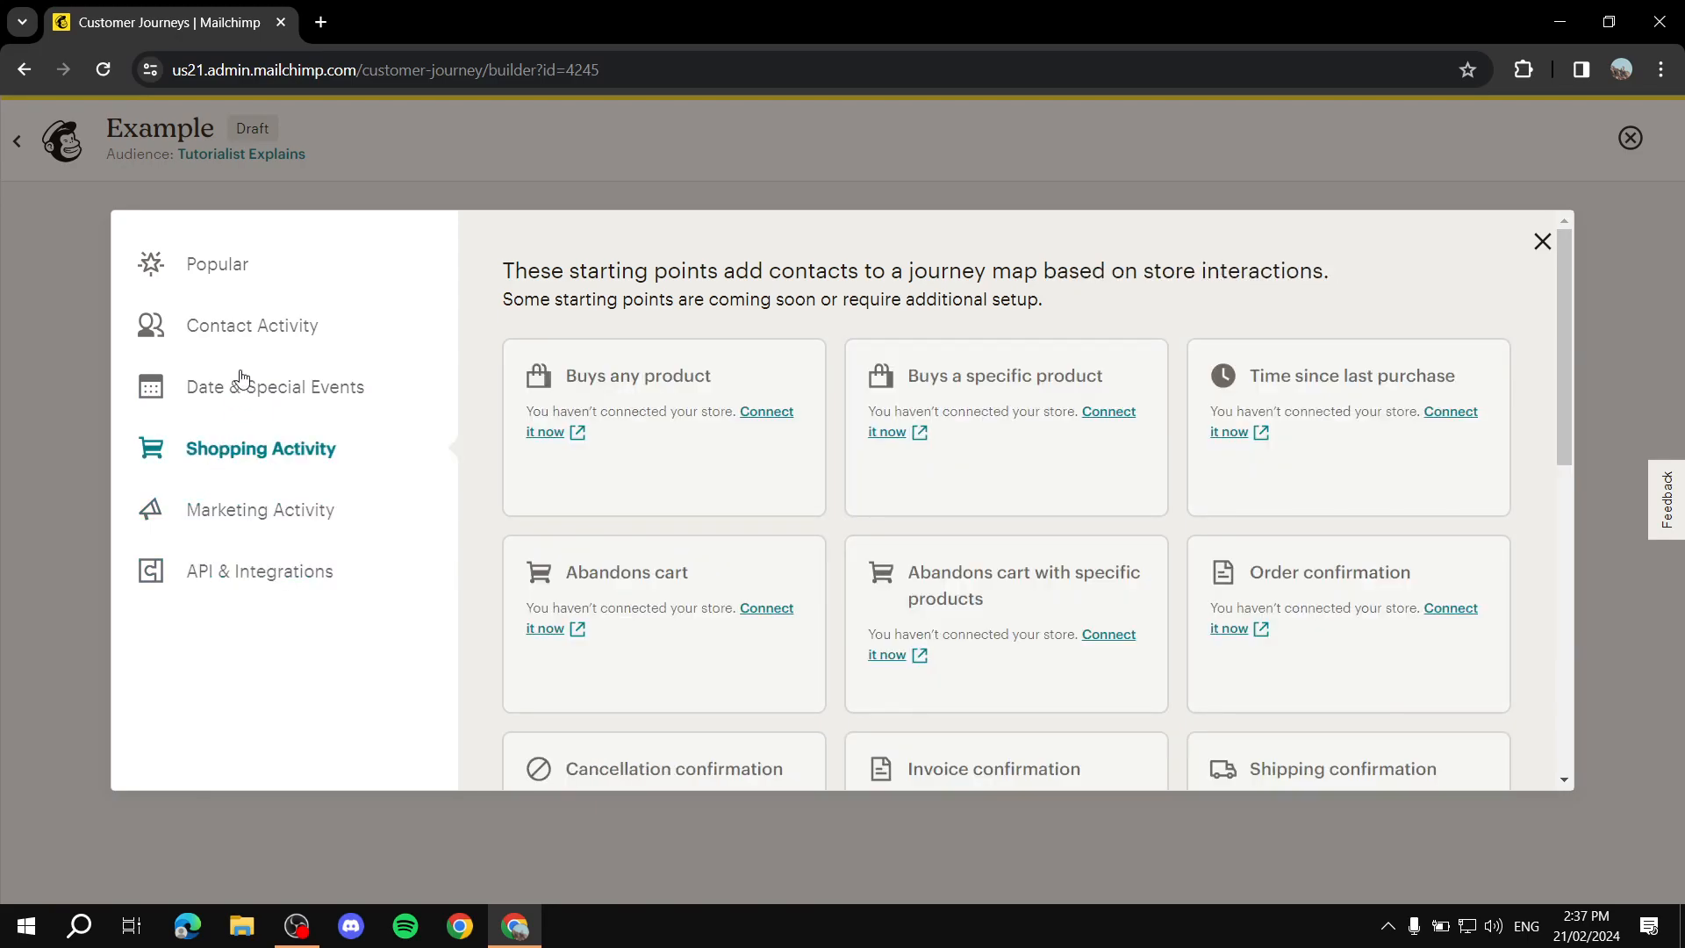
click(241, 389)
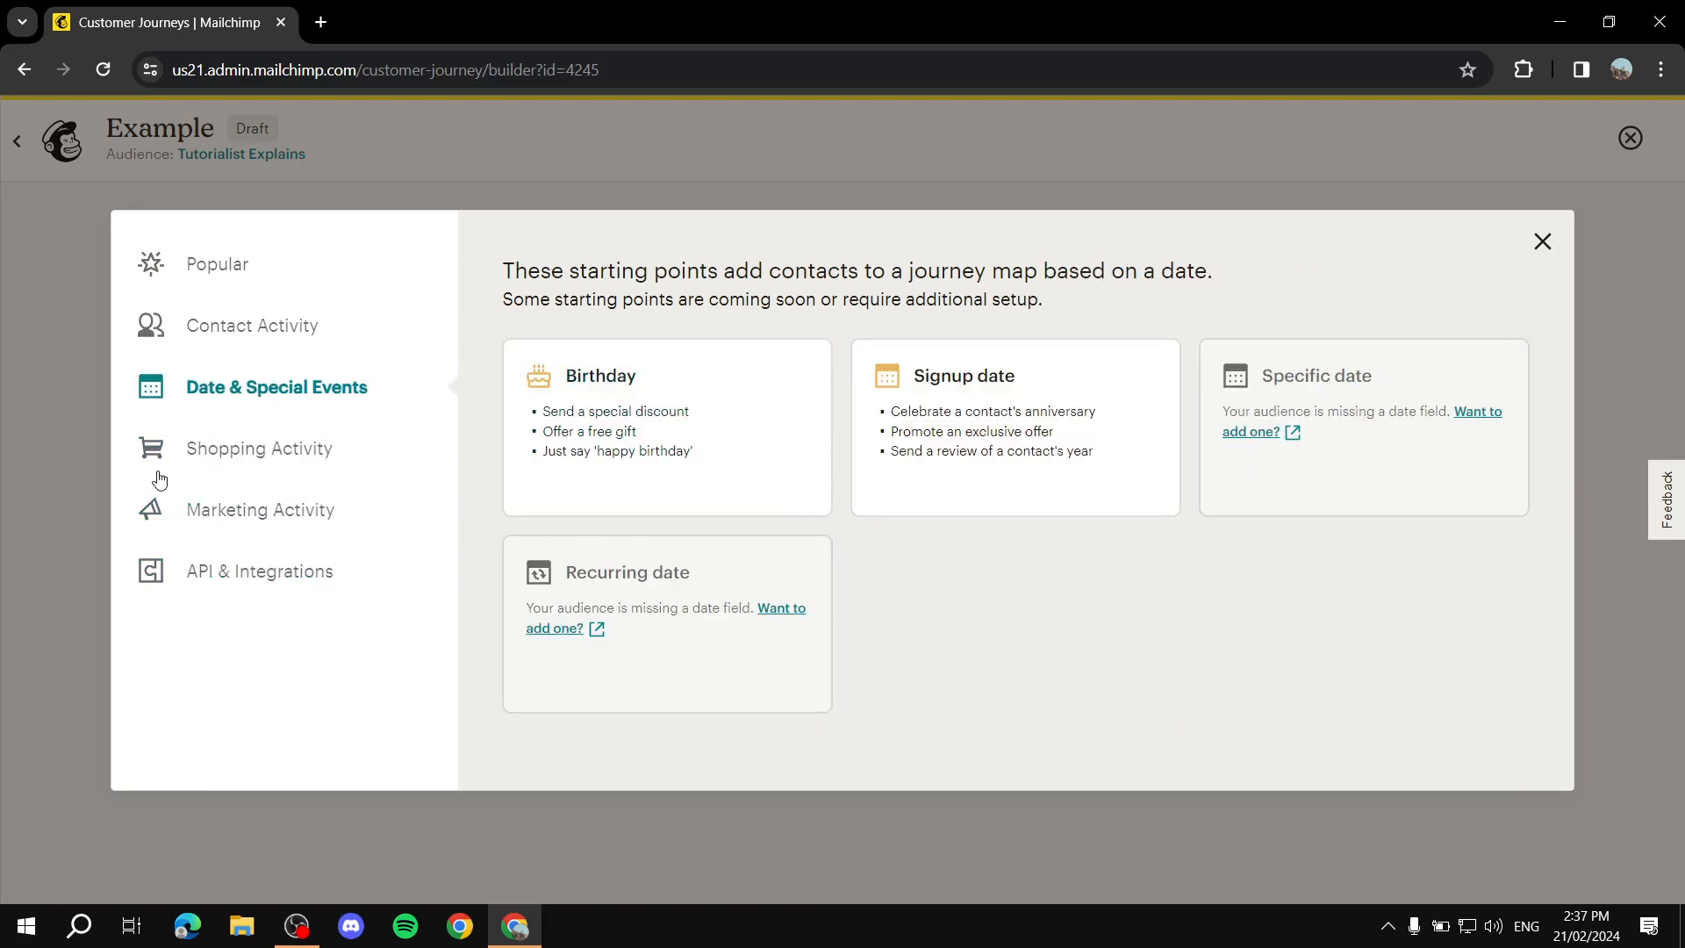
click(226, 470)
click(241, 510)
click(264, 450)
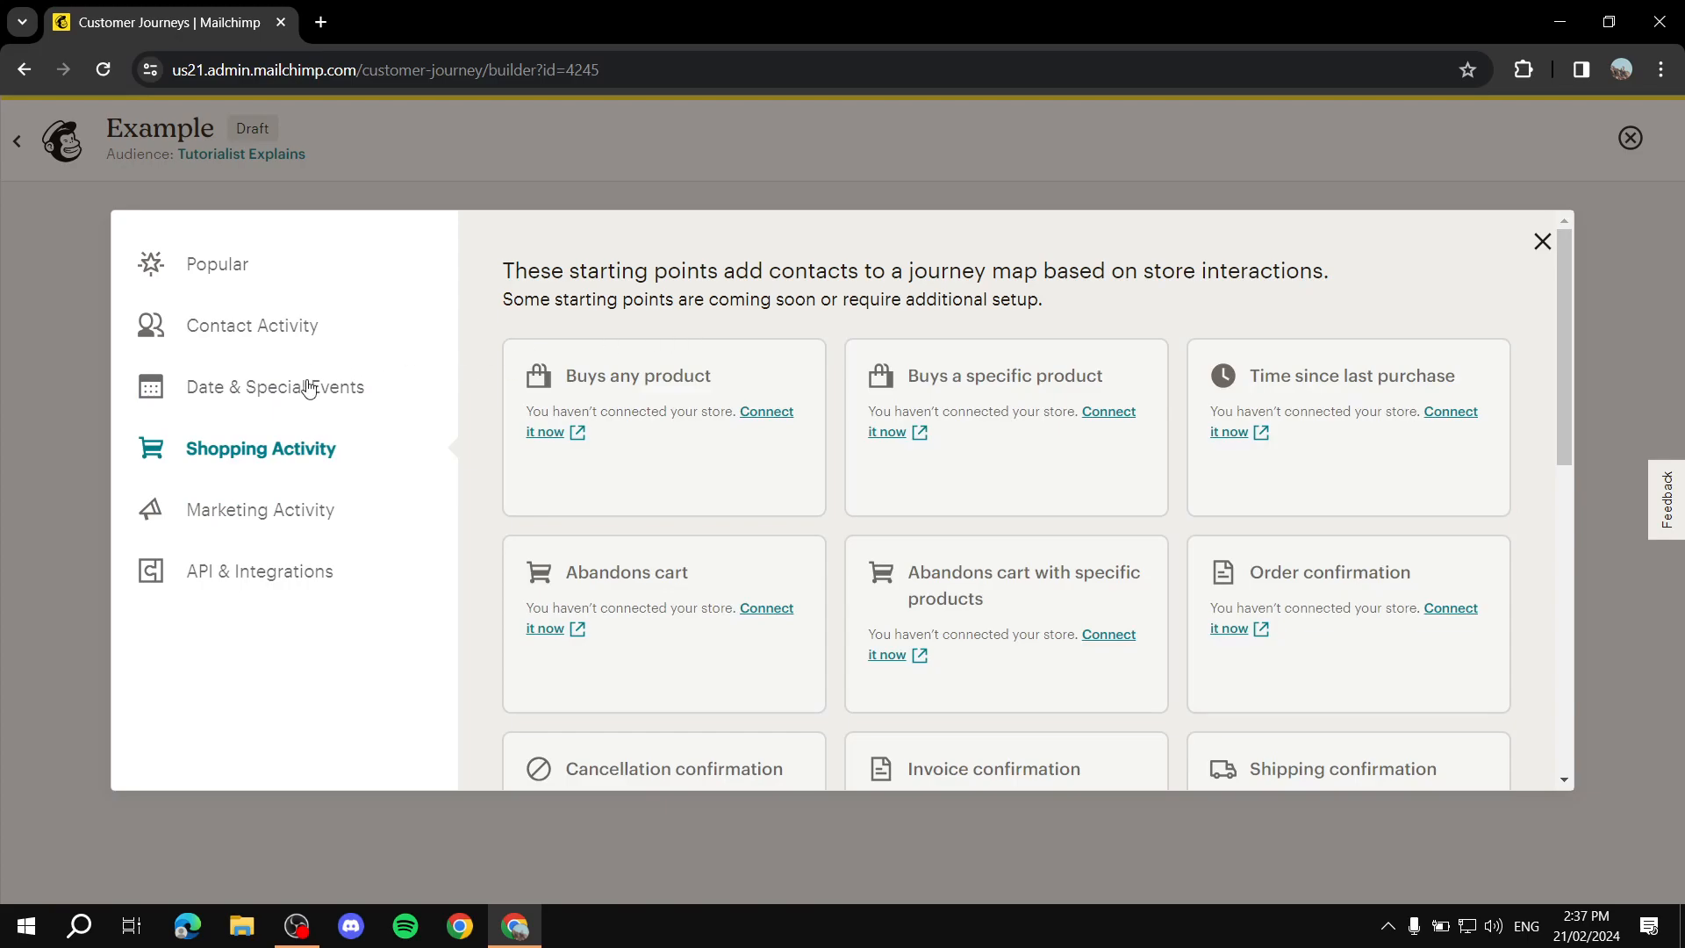
- Open the Birthday starting point from Date & Special Events and examine its days-before-date and date field settings
click(309, 386)
click(628, 381)
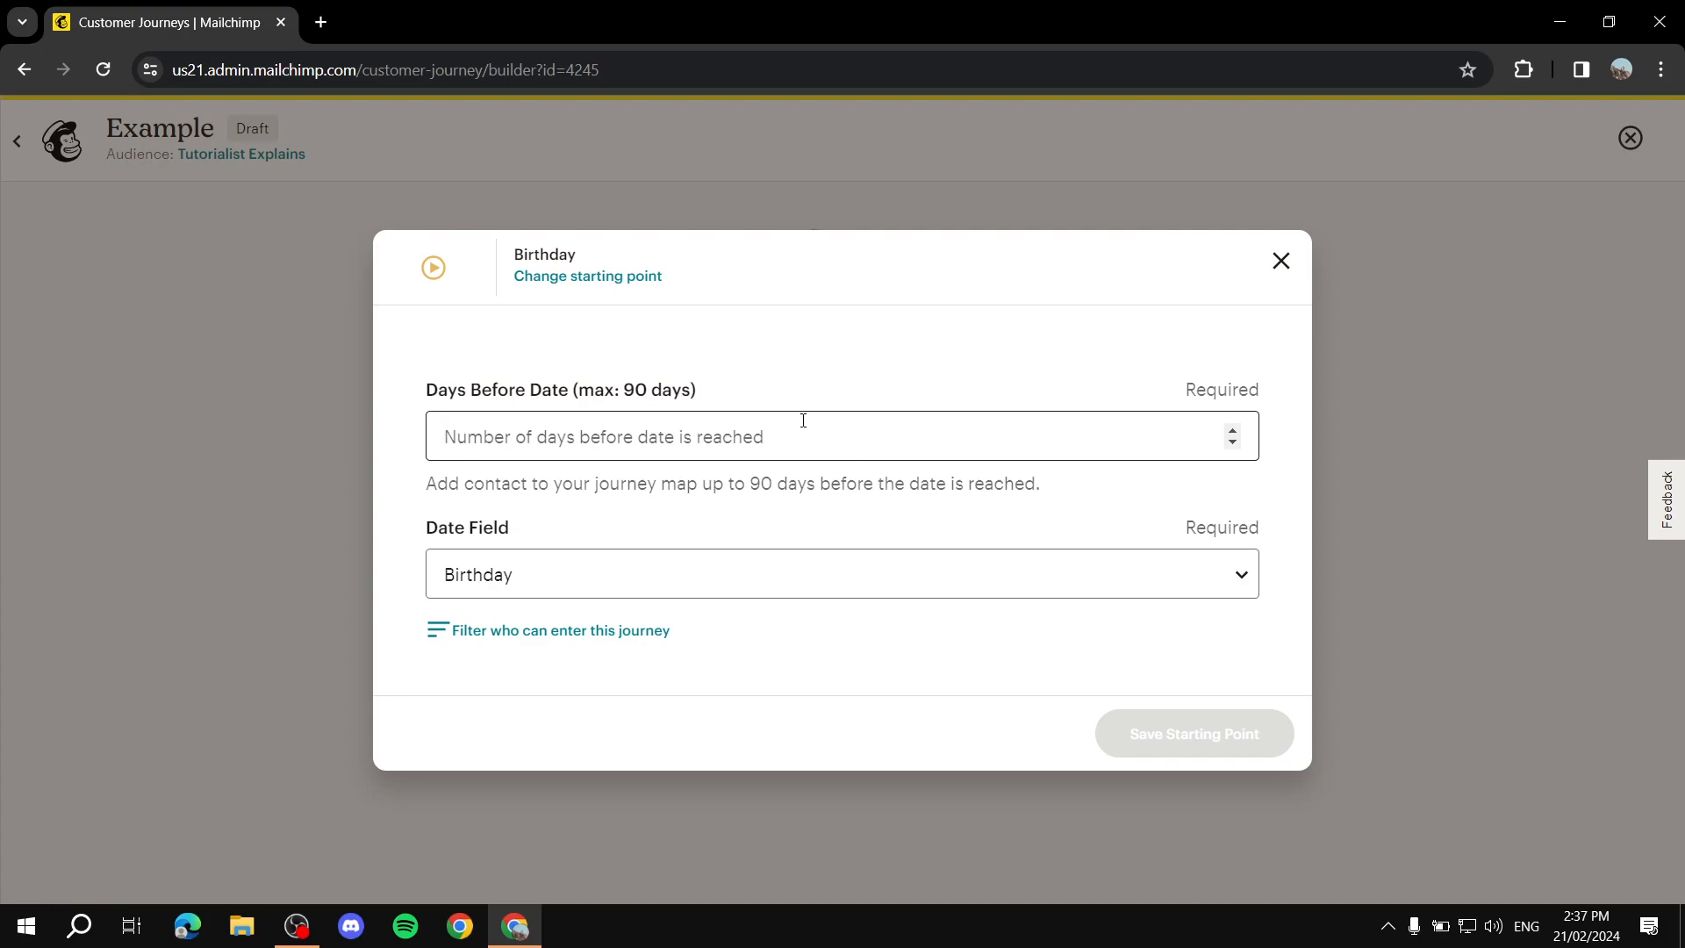
click(825, 437)
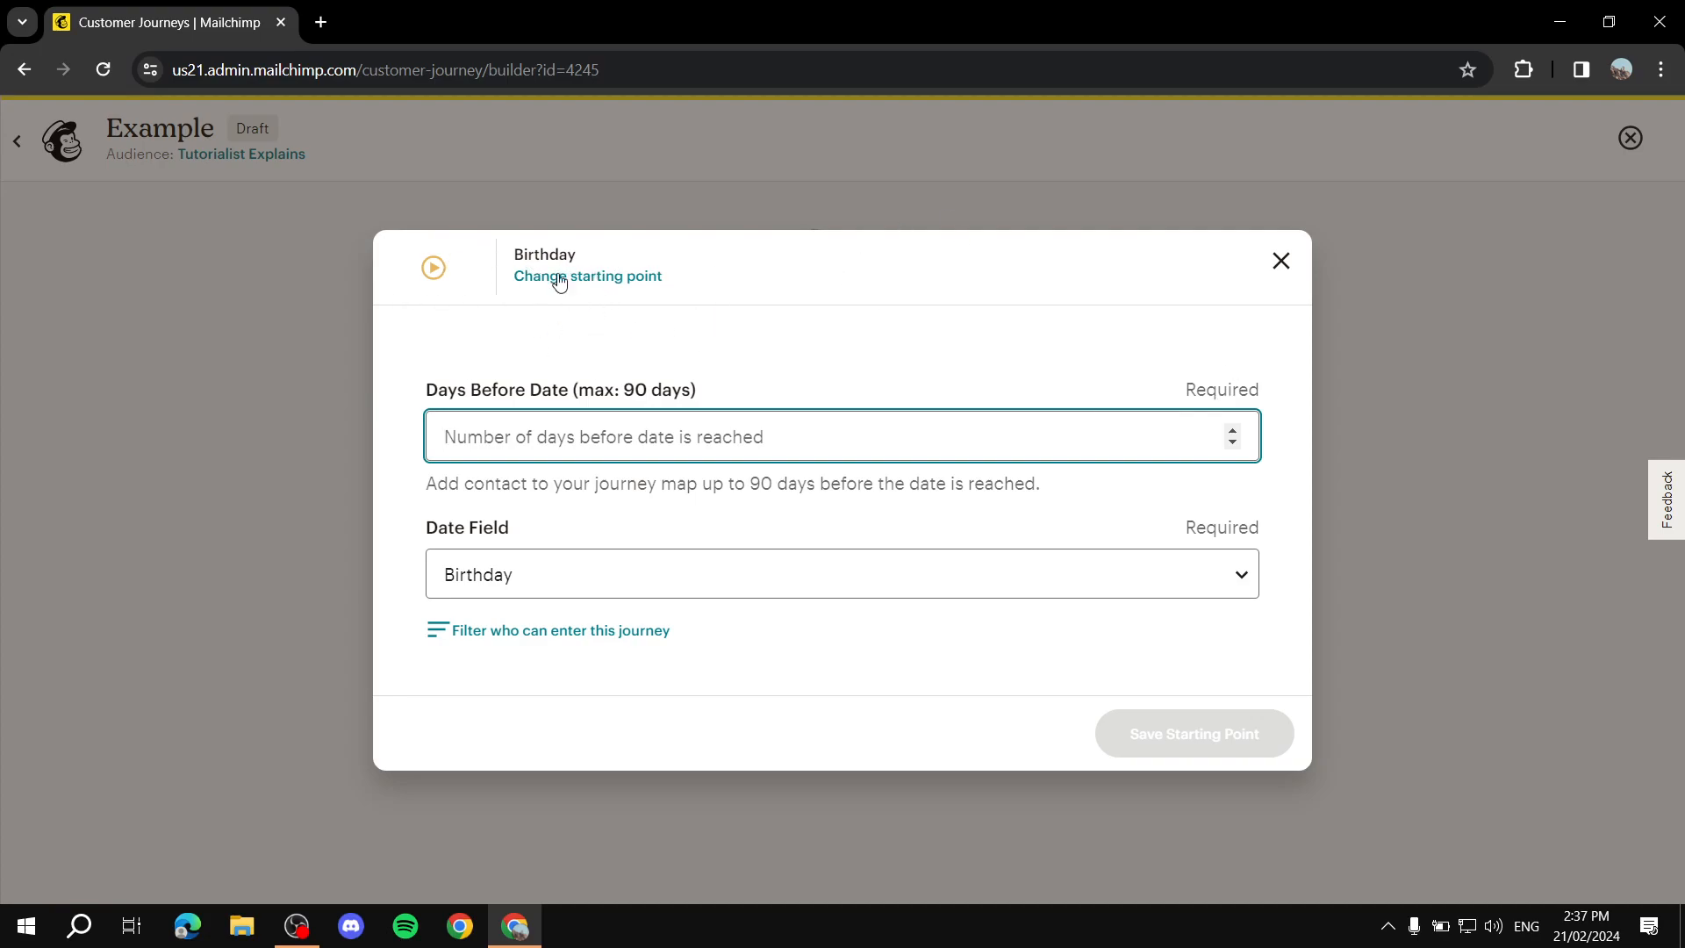
drag(402, 386, 773, 381)
click(772, 381)
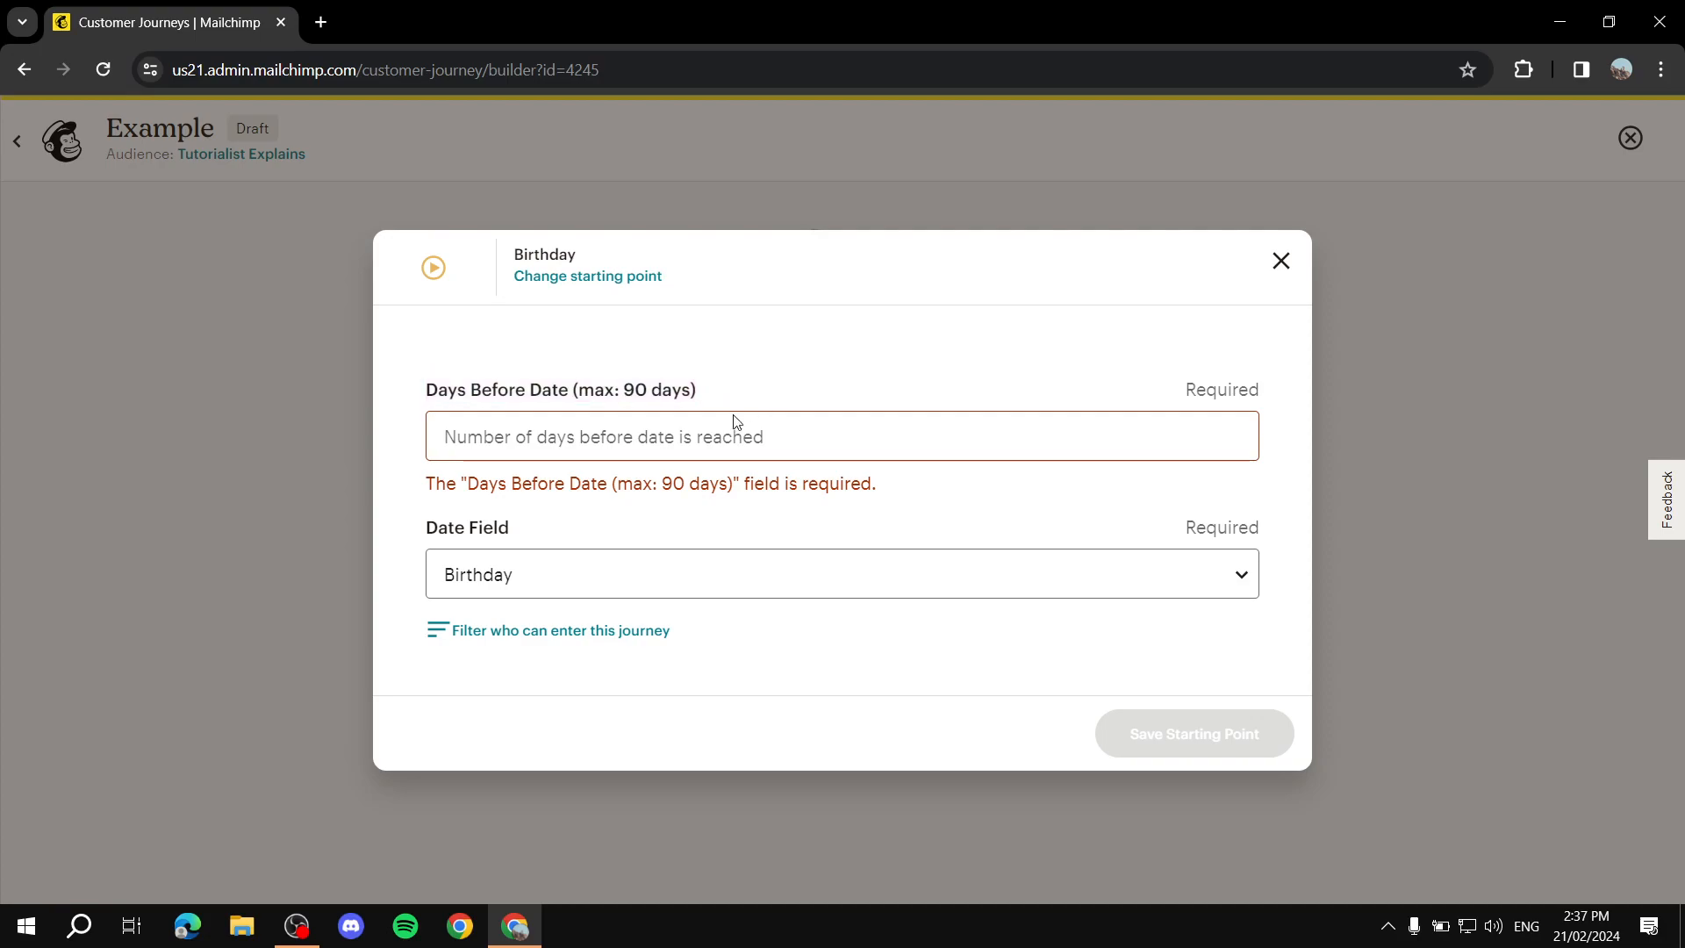
click(845, 436)
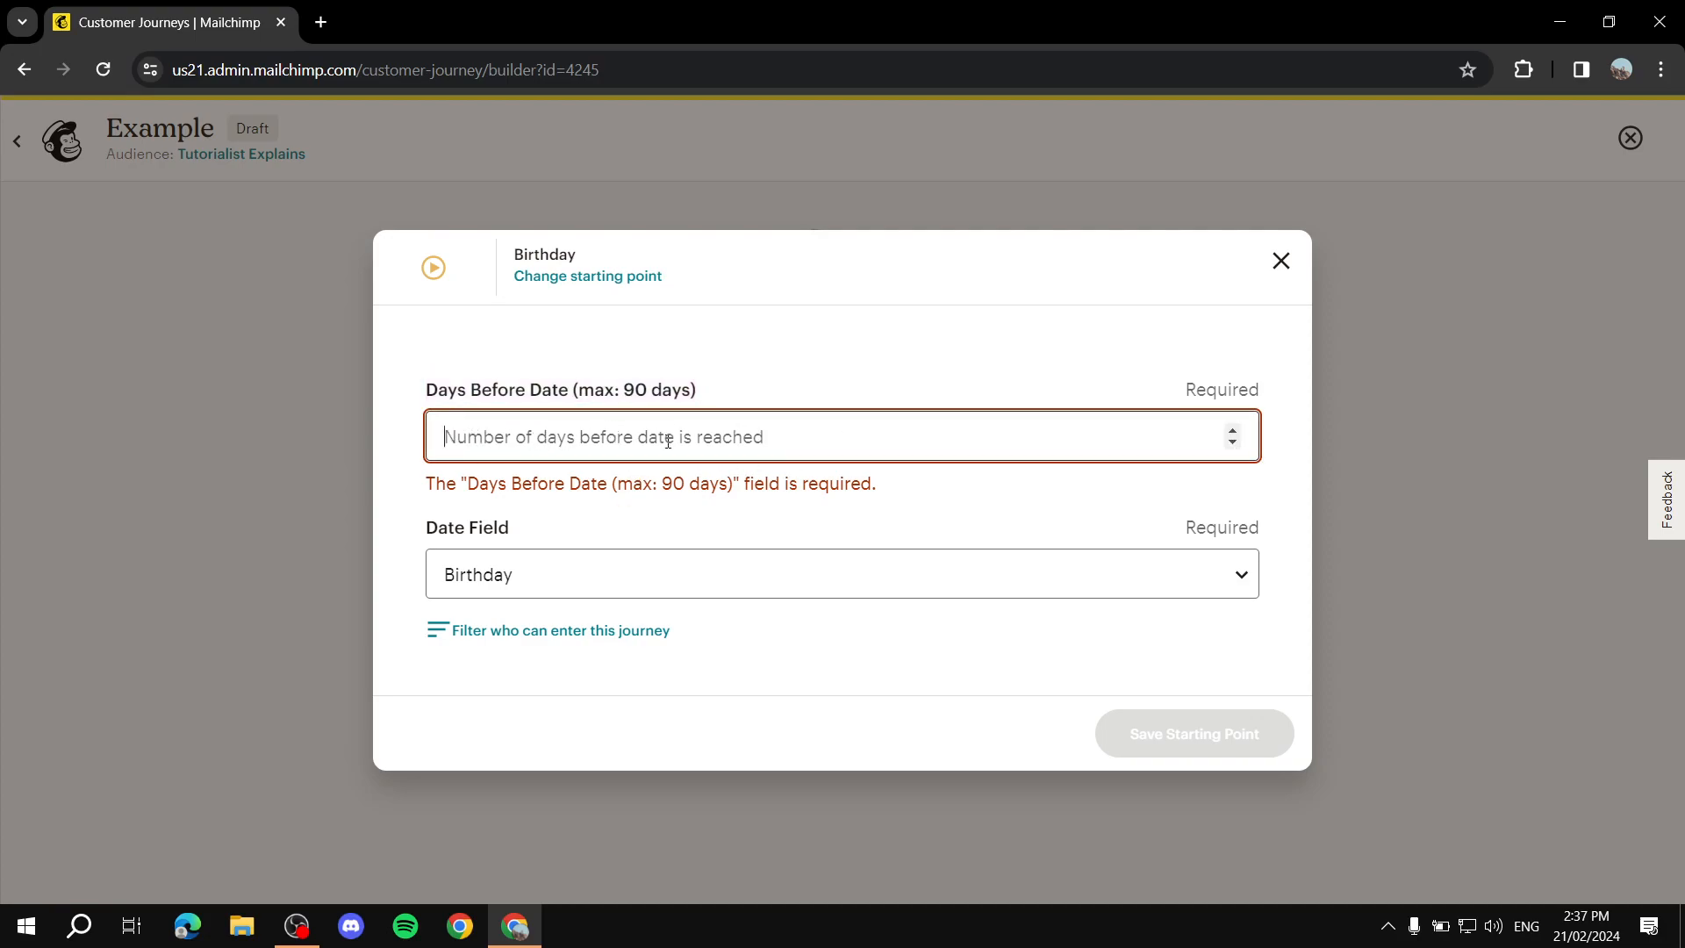
click(743, 574)
click(743, 574)
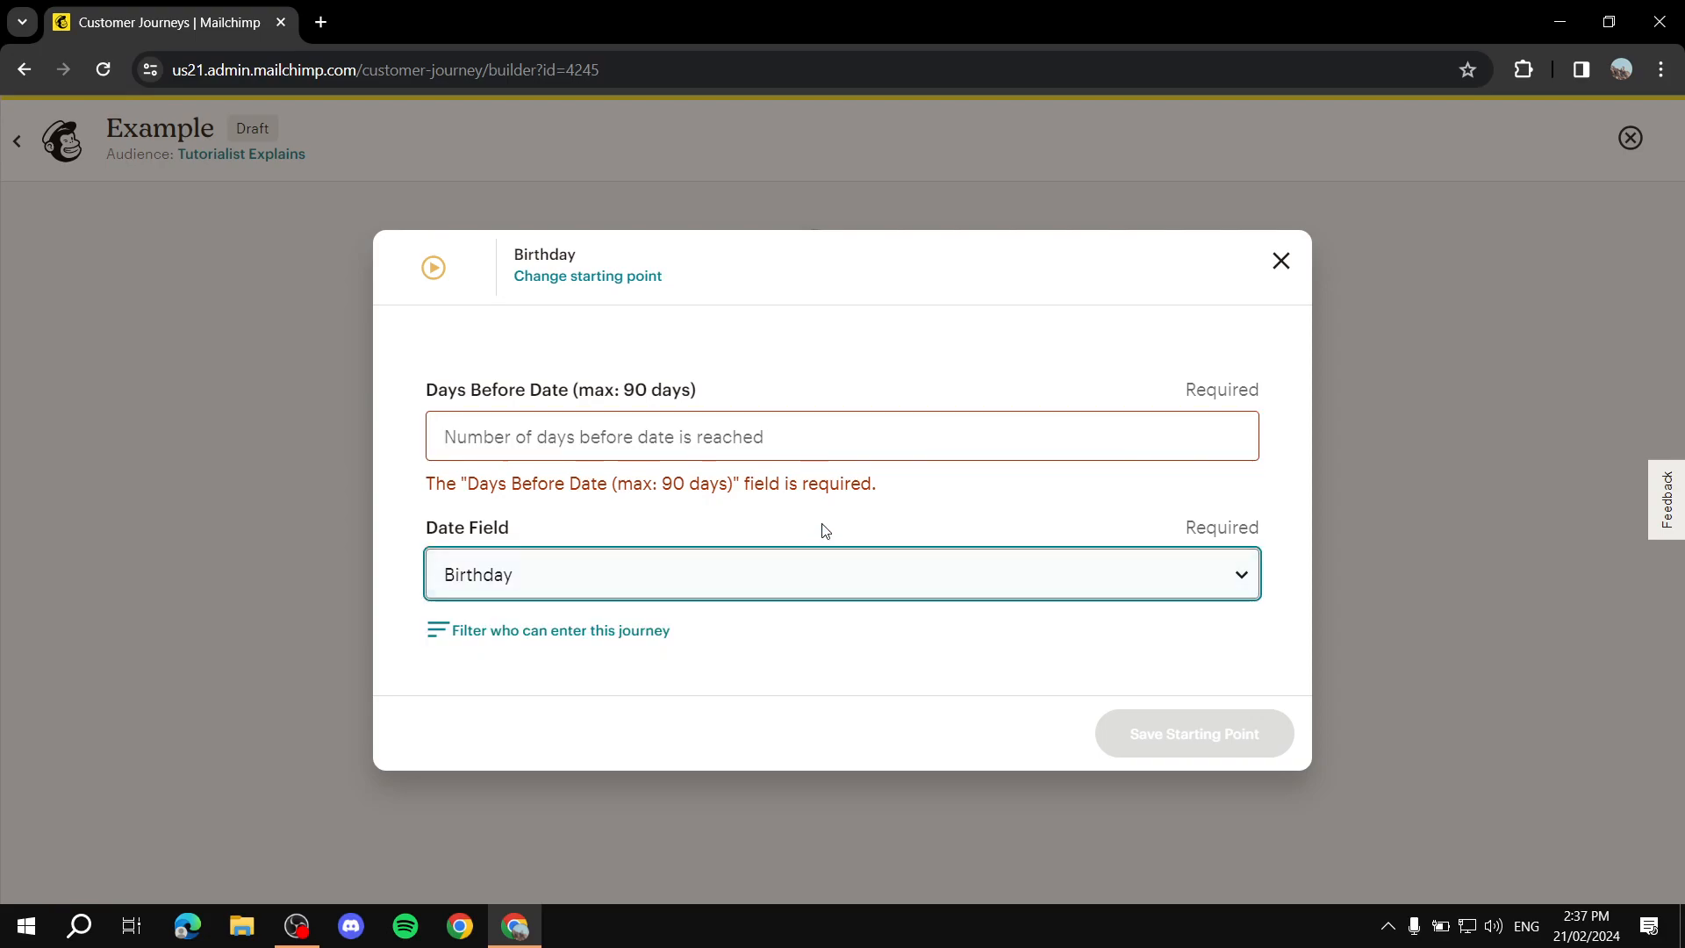
click(830, 420)
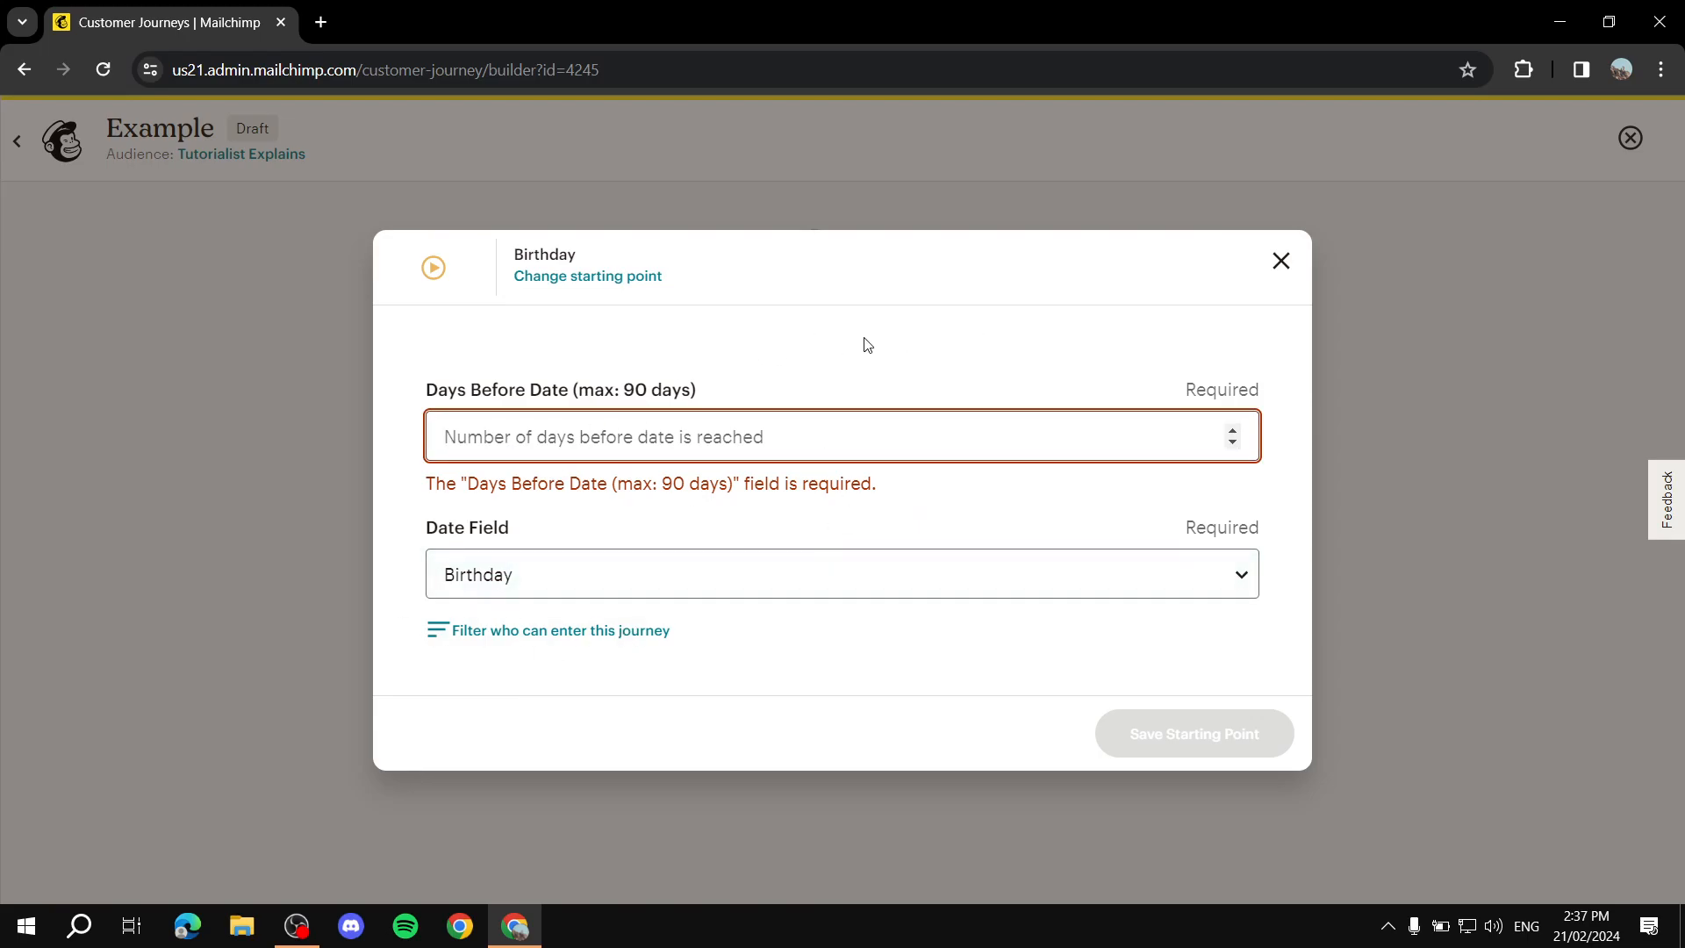
- Go back to changing the starting point and review the contact, date, marketing and shopping activity options
click(606, 278)
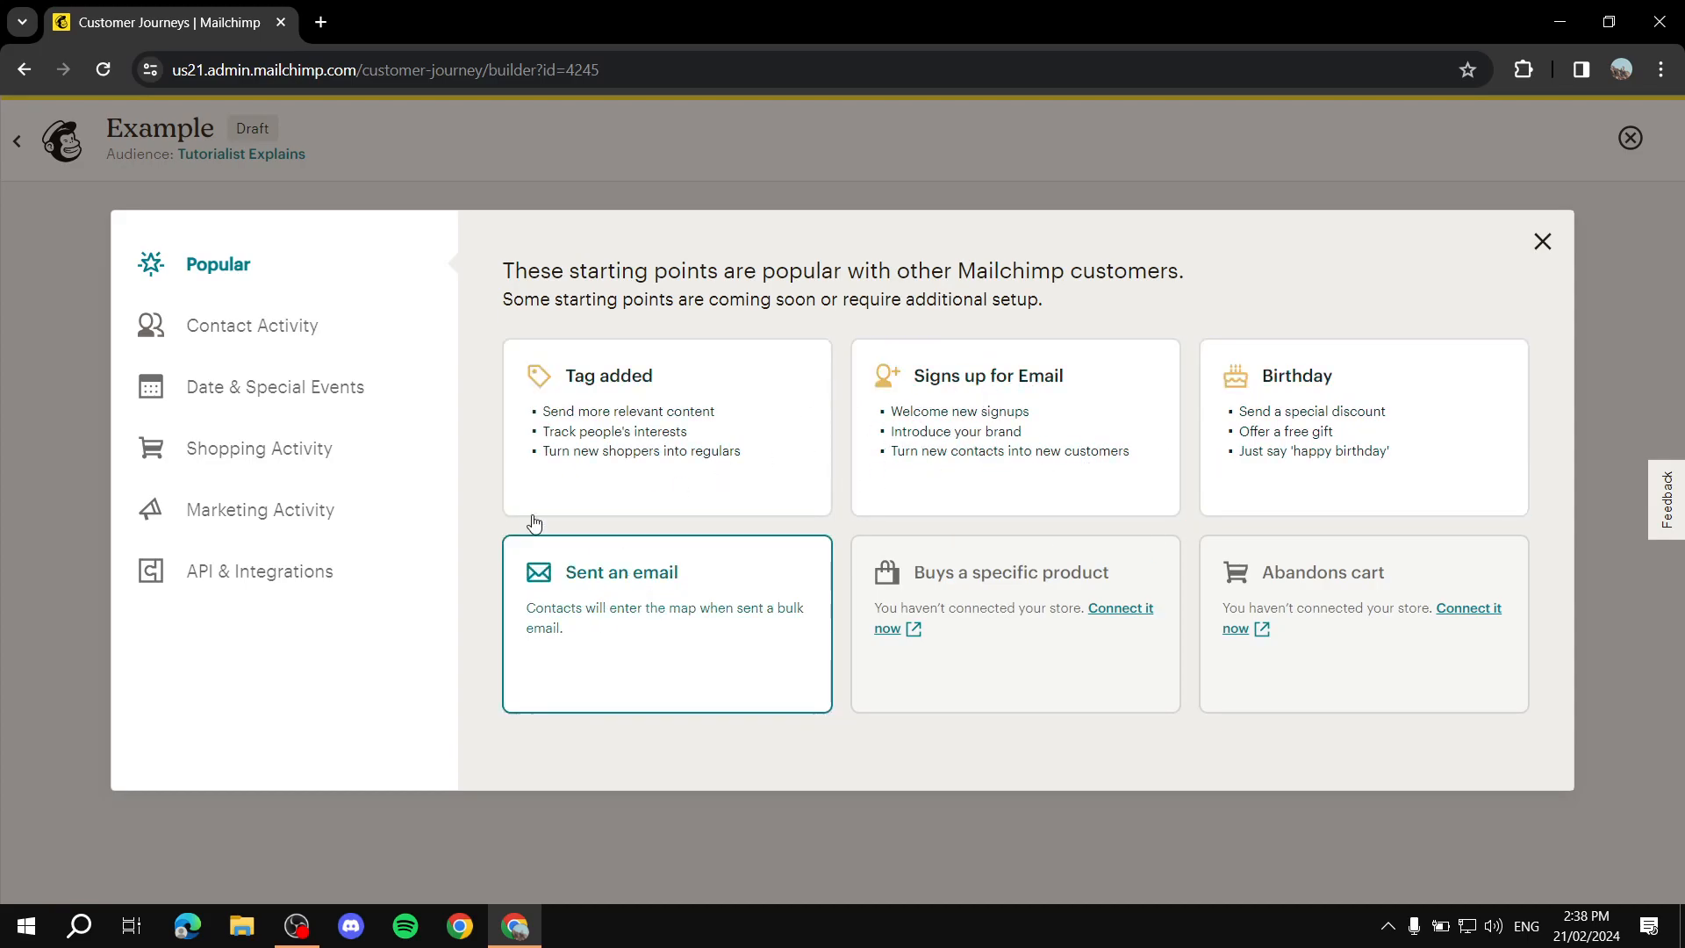
click(307, 338)
scroll(794, 491, down, 2)
scroll(801, 515, up, 2)
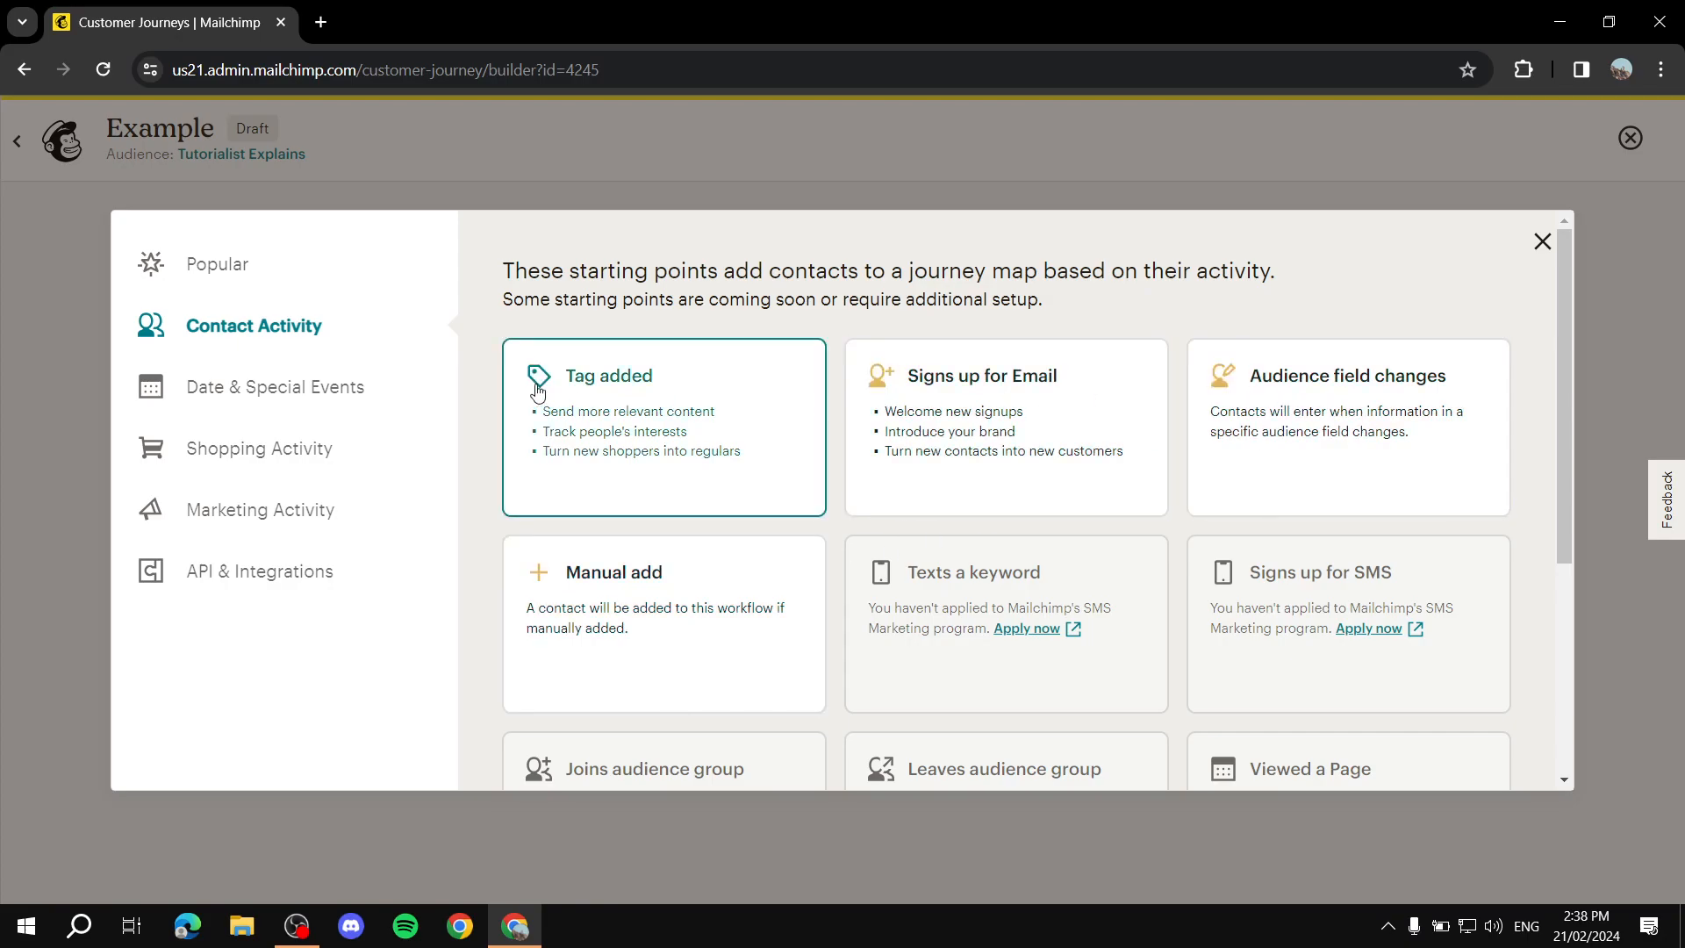
click(298, 388)
click(306, 504)
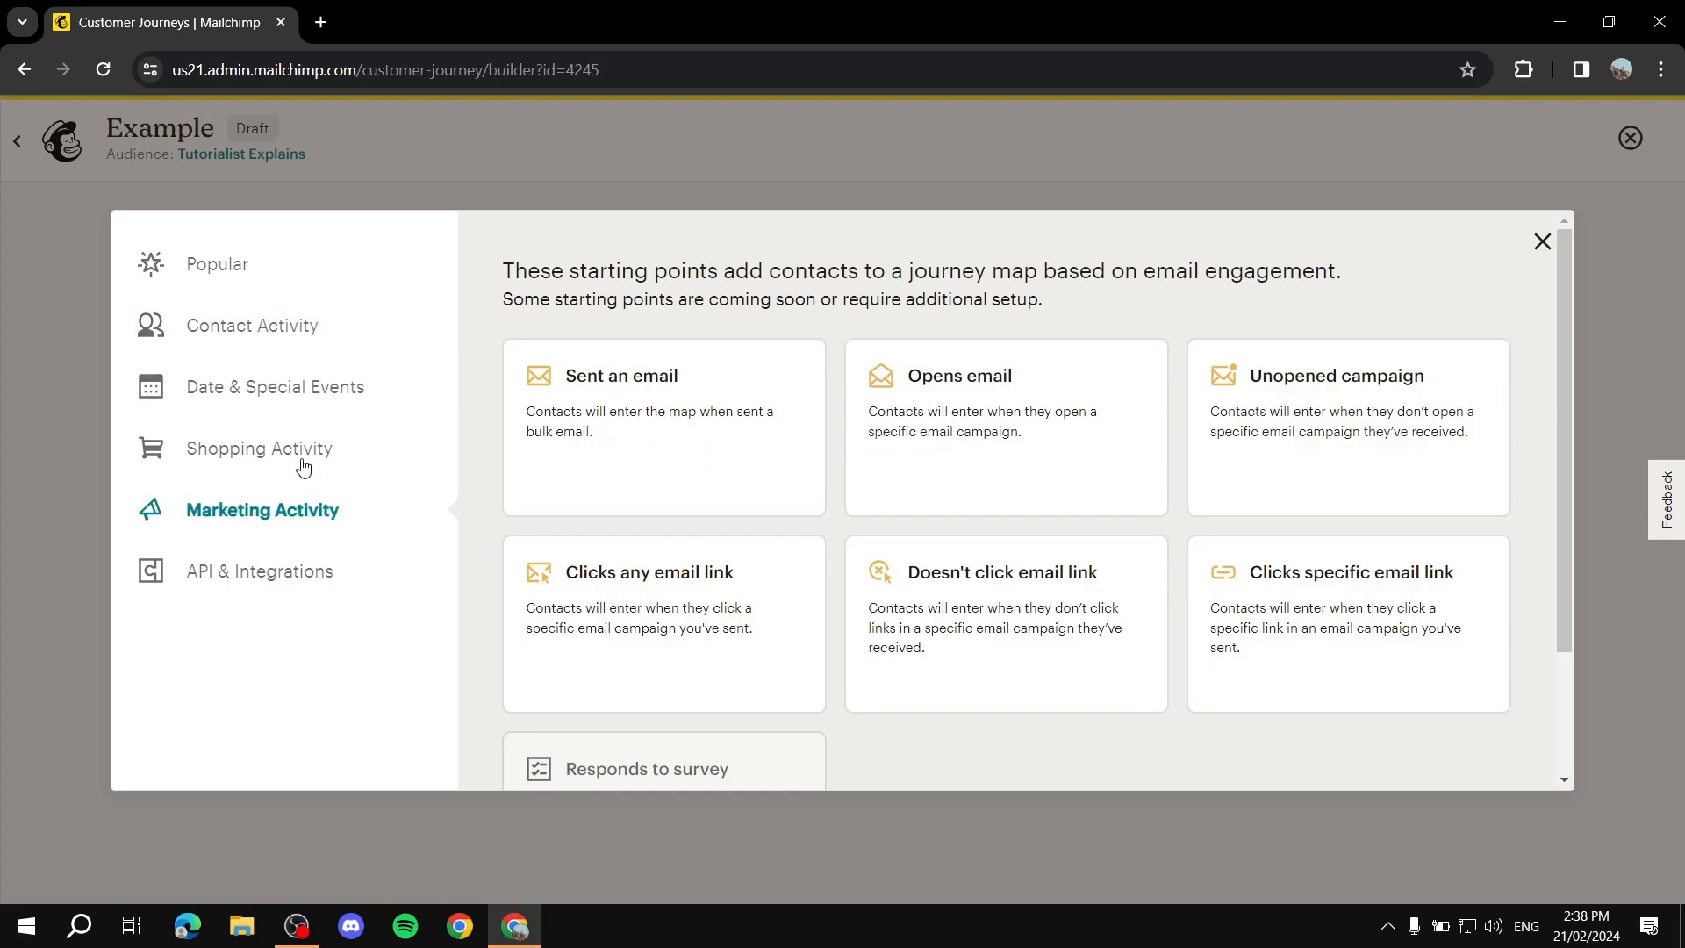
click(283, 431)
- Set the starting point to the Contact Activity option Tag added with a new tag Test, and save it
click(248, 328)
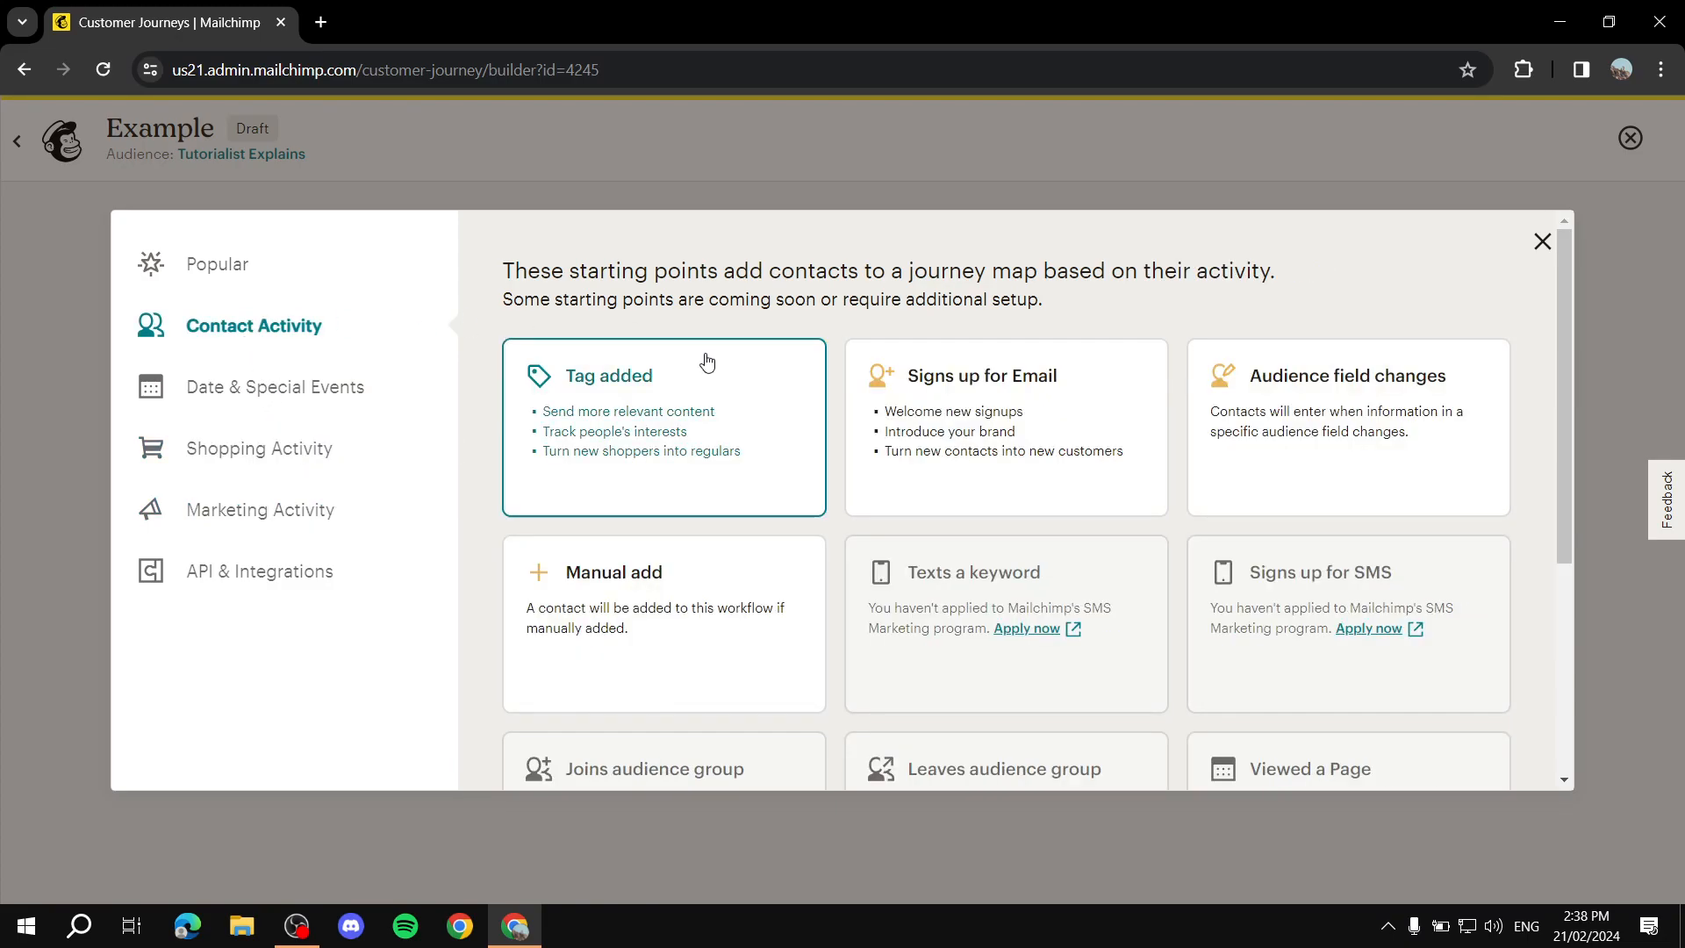
click(681, 409)
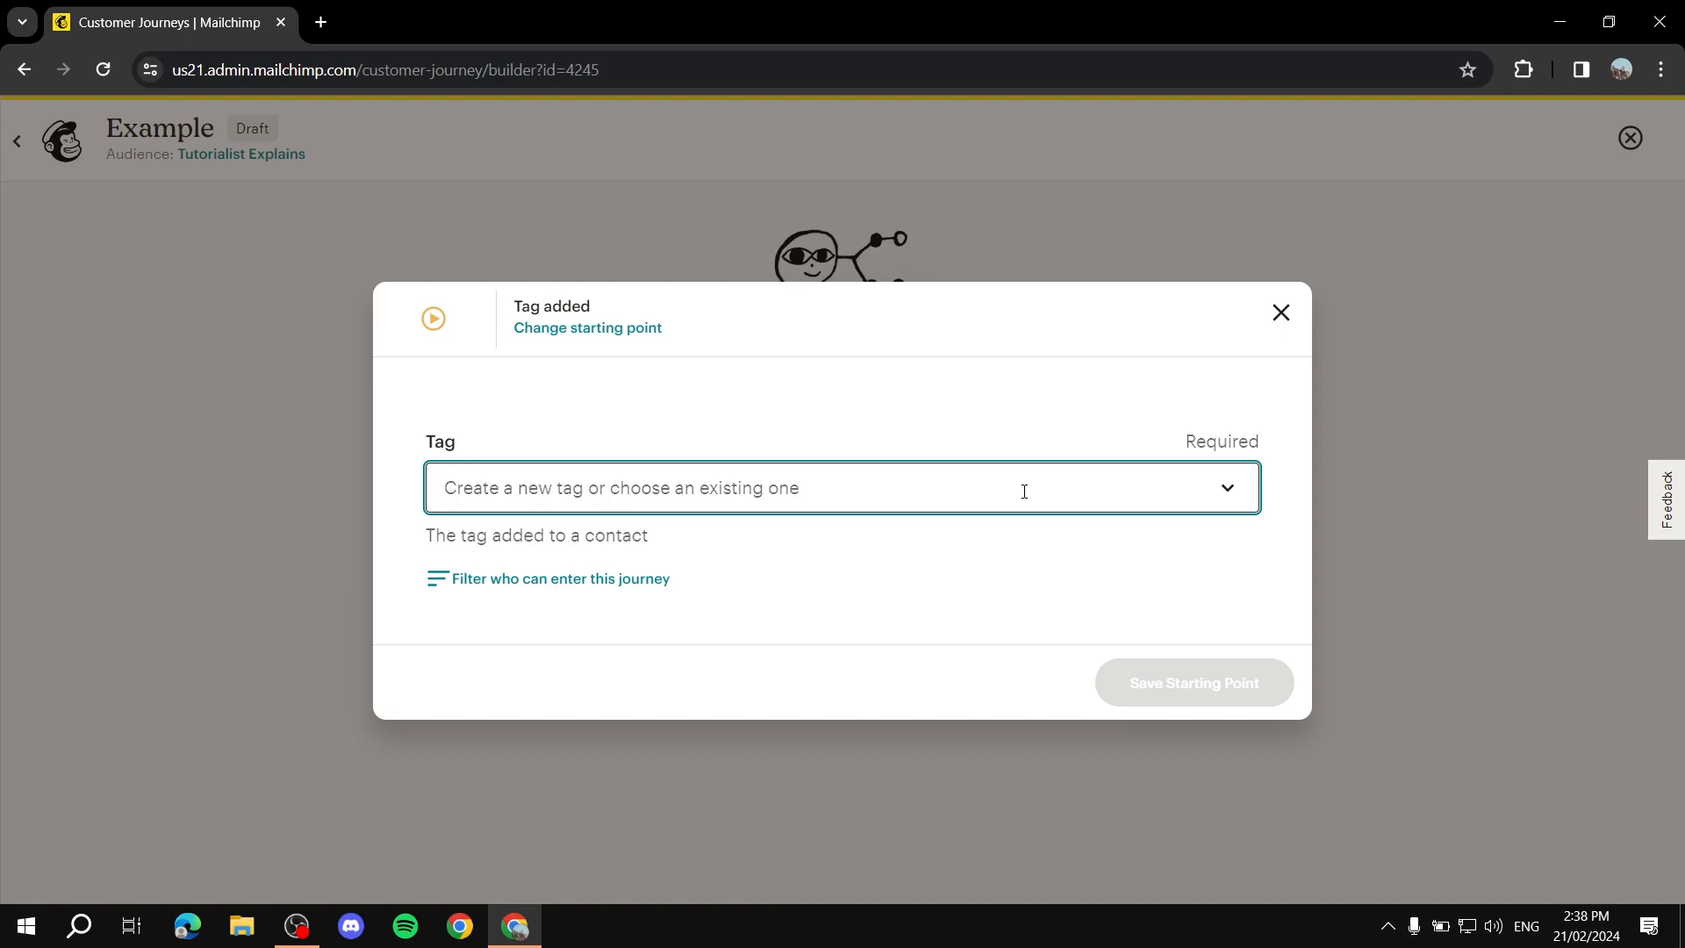
text(Test)
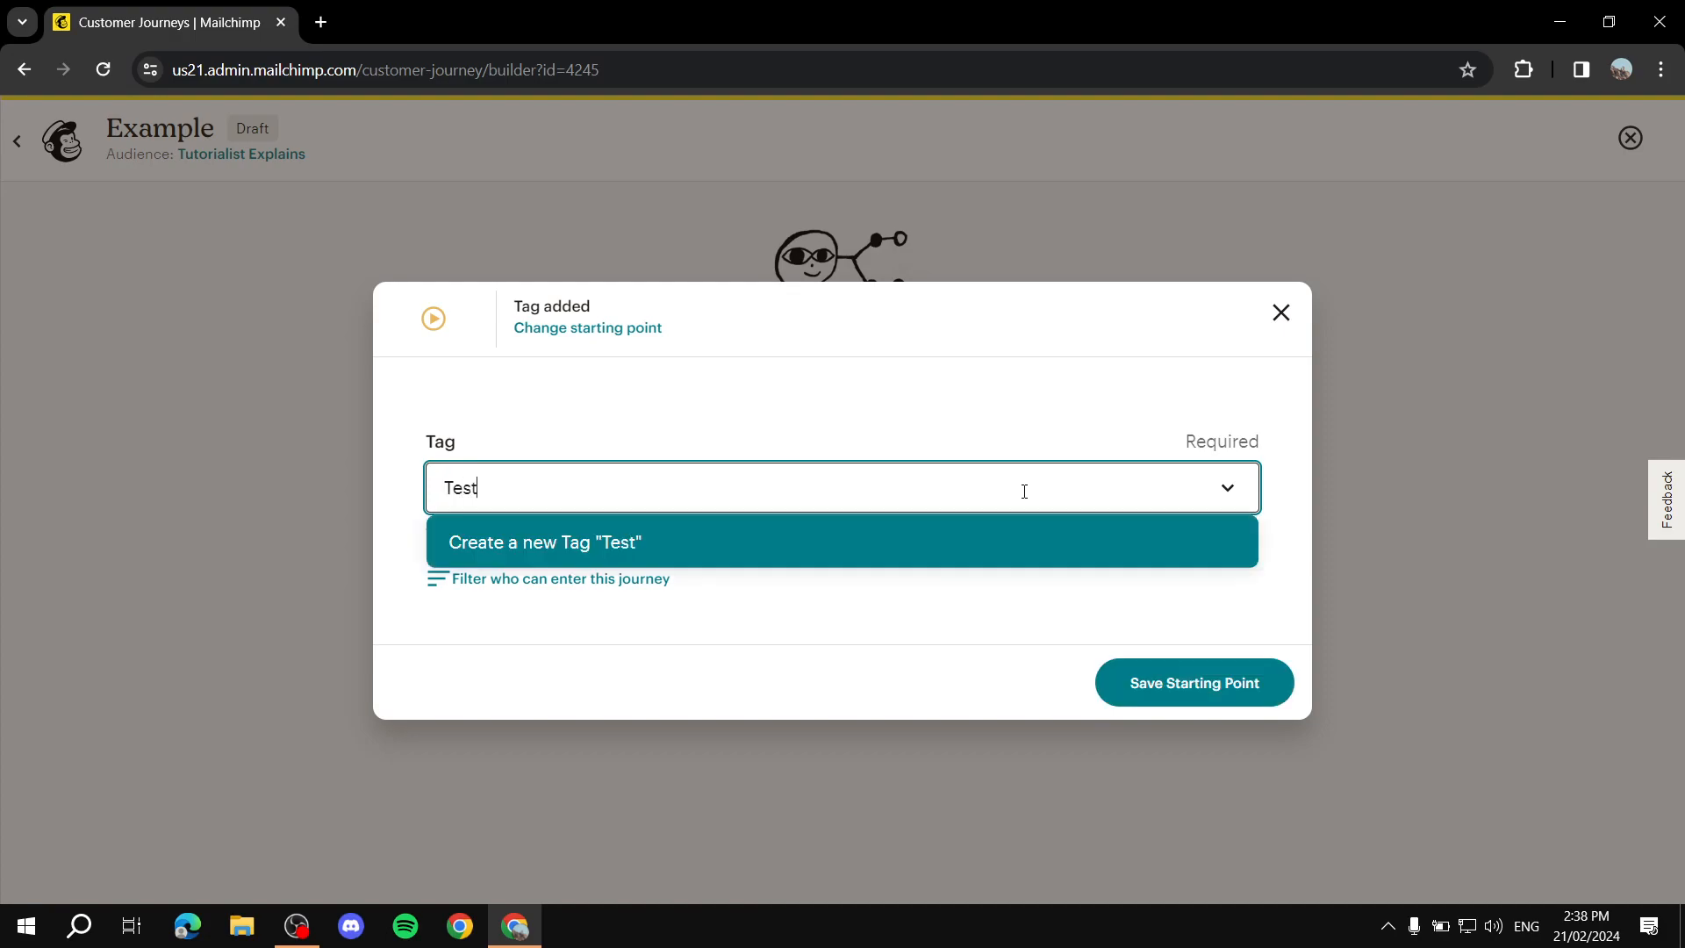
click(786, 538)
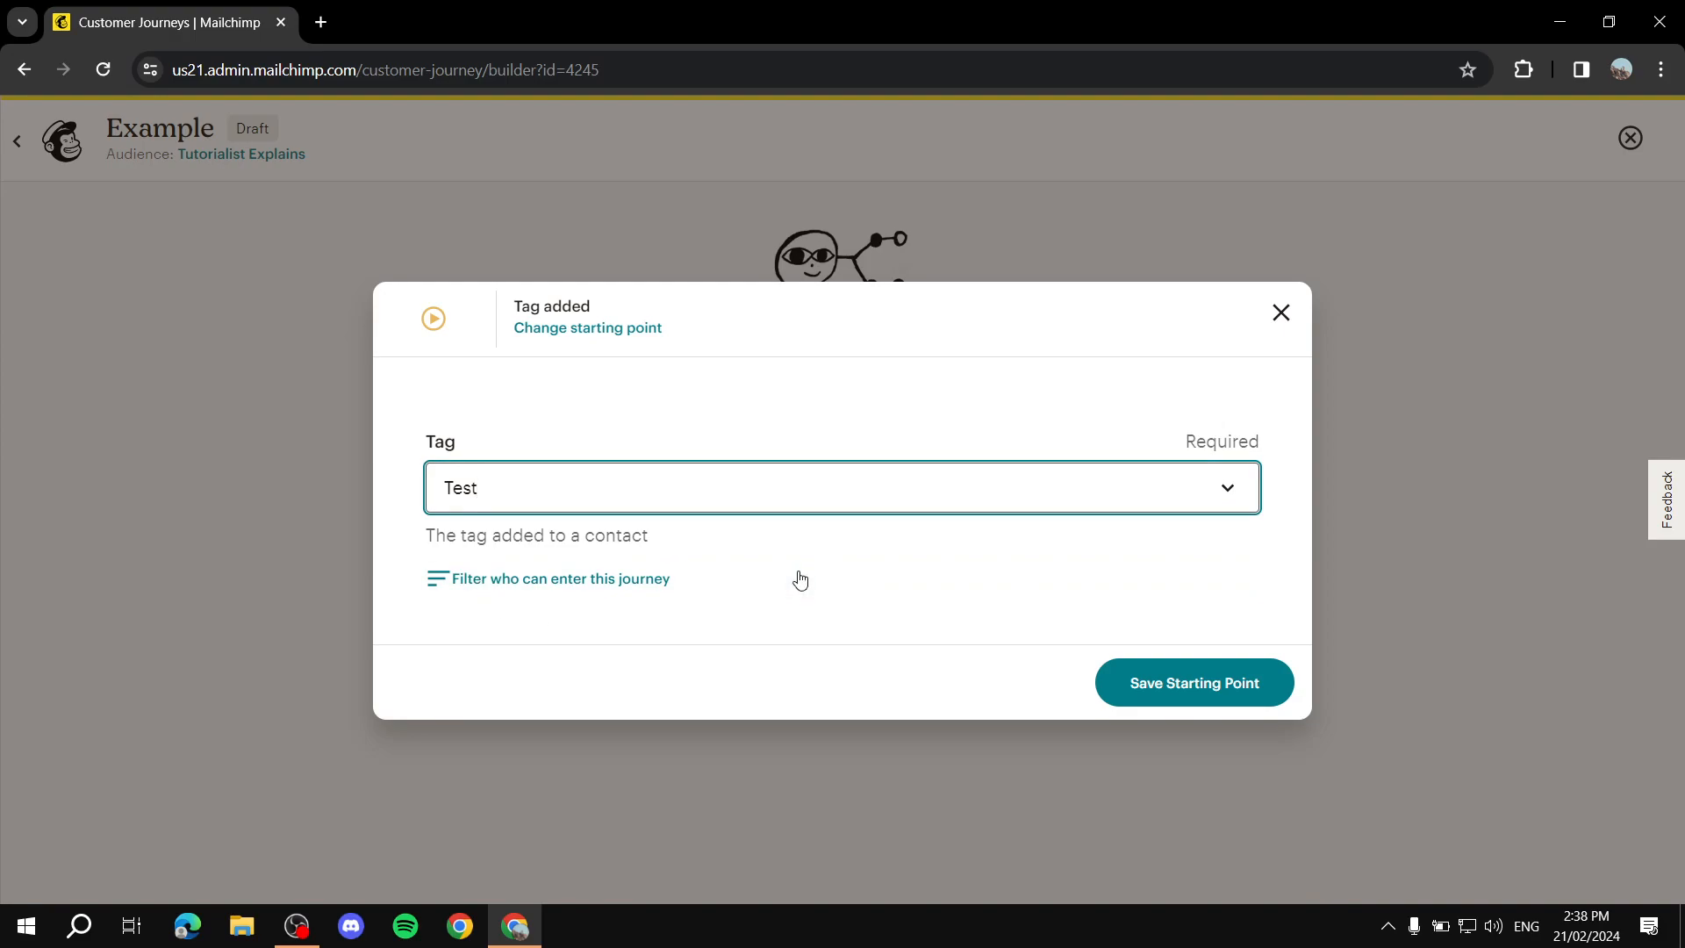
click(1200, 693)
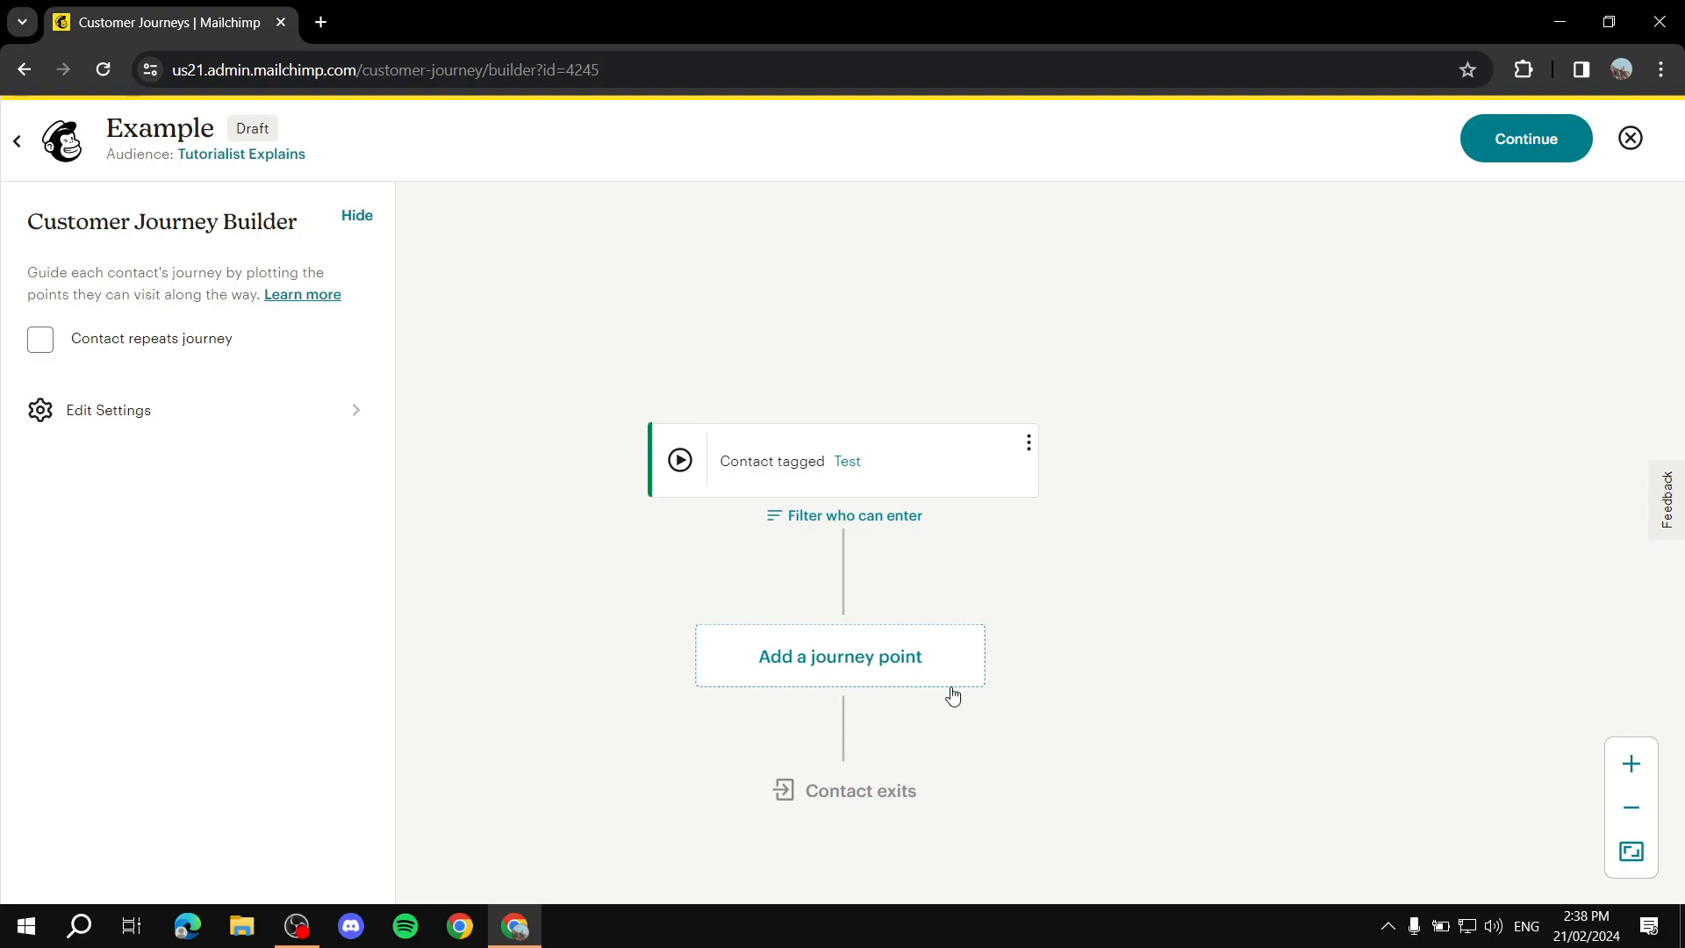
- Open the journey point choices below the starting point and examine the available rules, actions and integrations
click(857, 667)
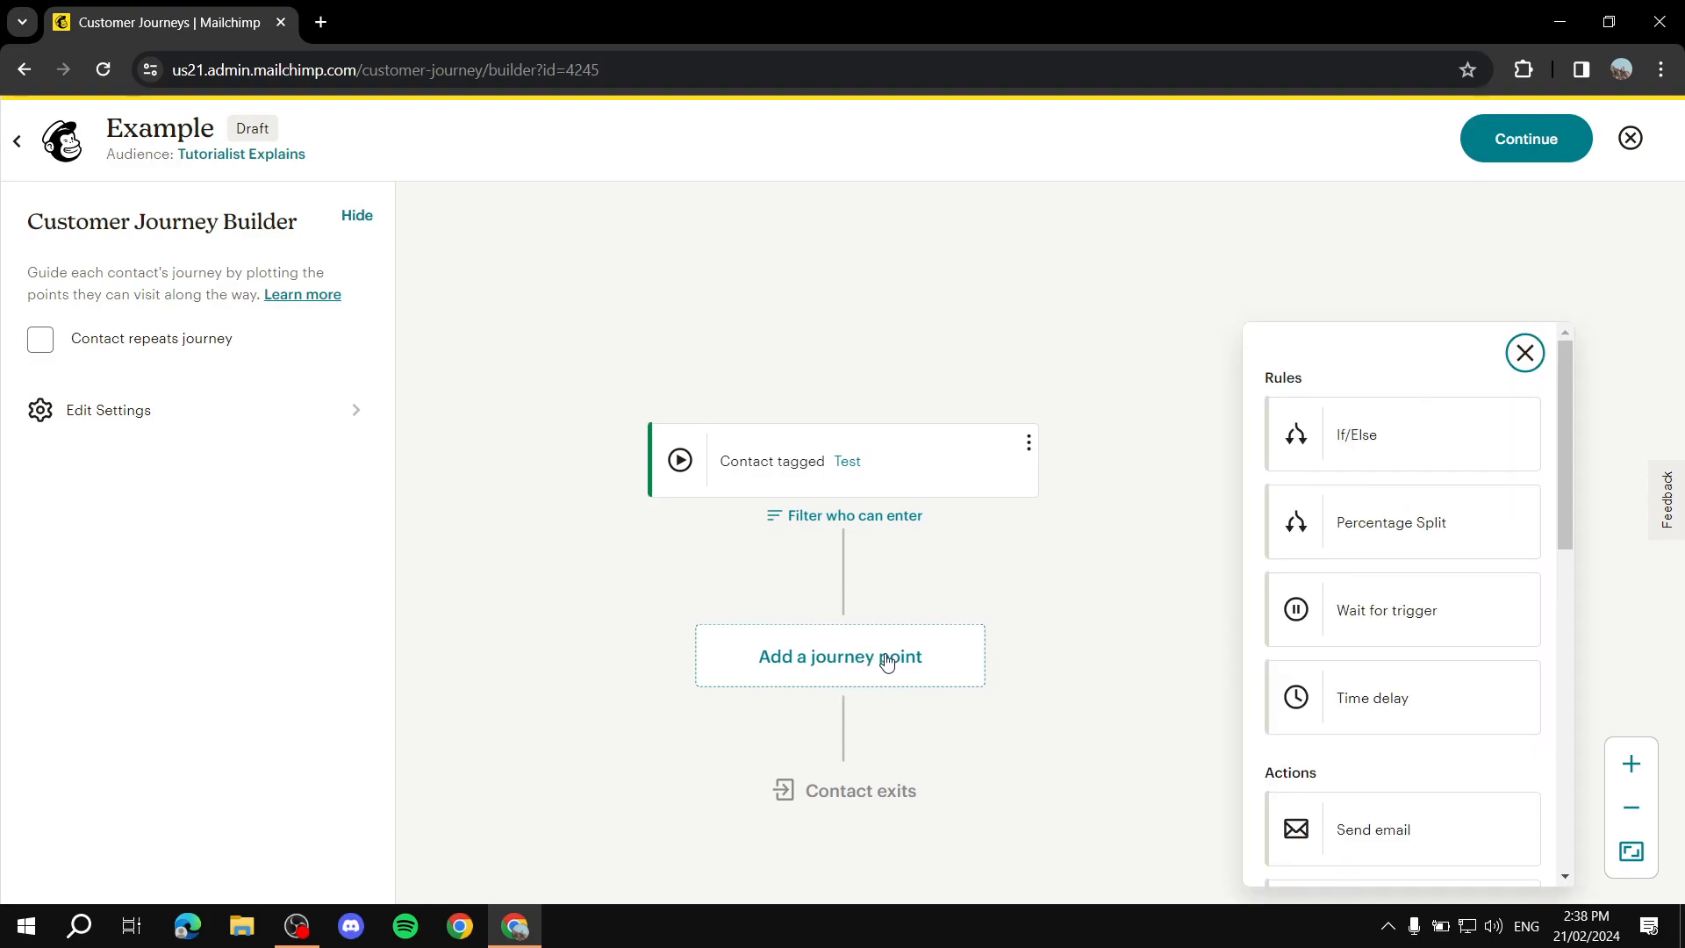
scroll(1500, 466, down, 1)
scroll(1528, 562, up, 2)
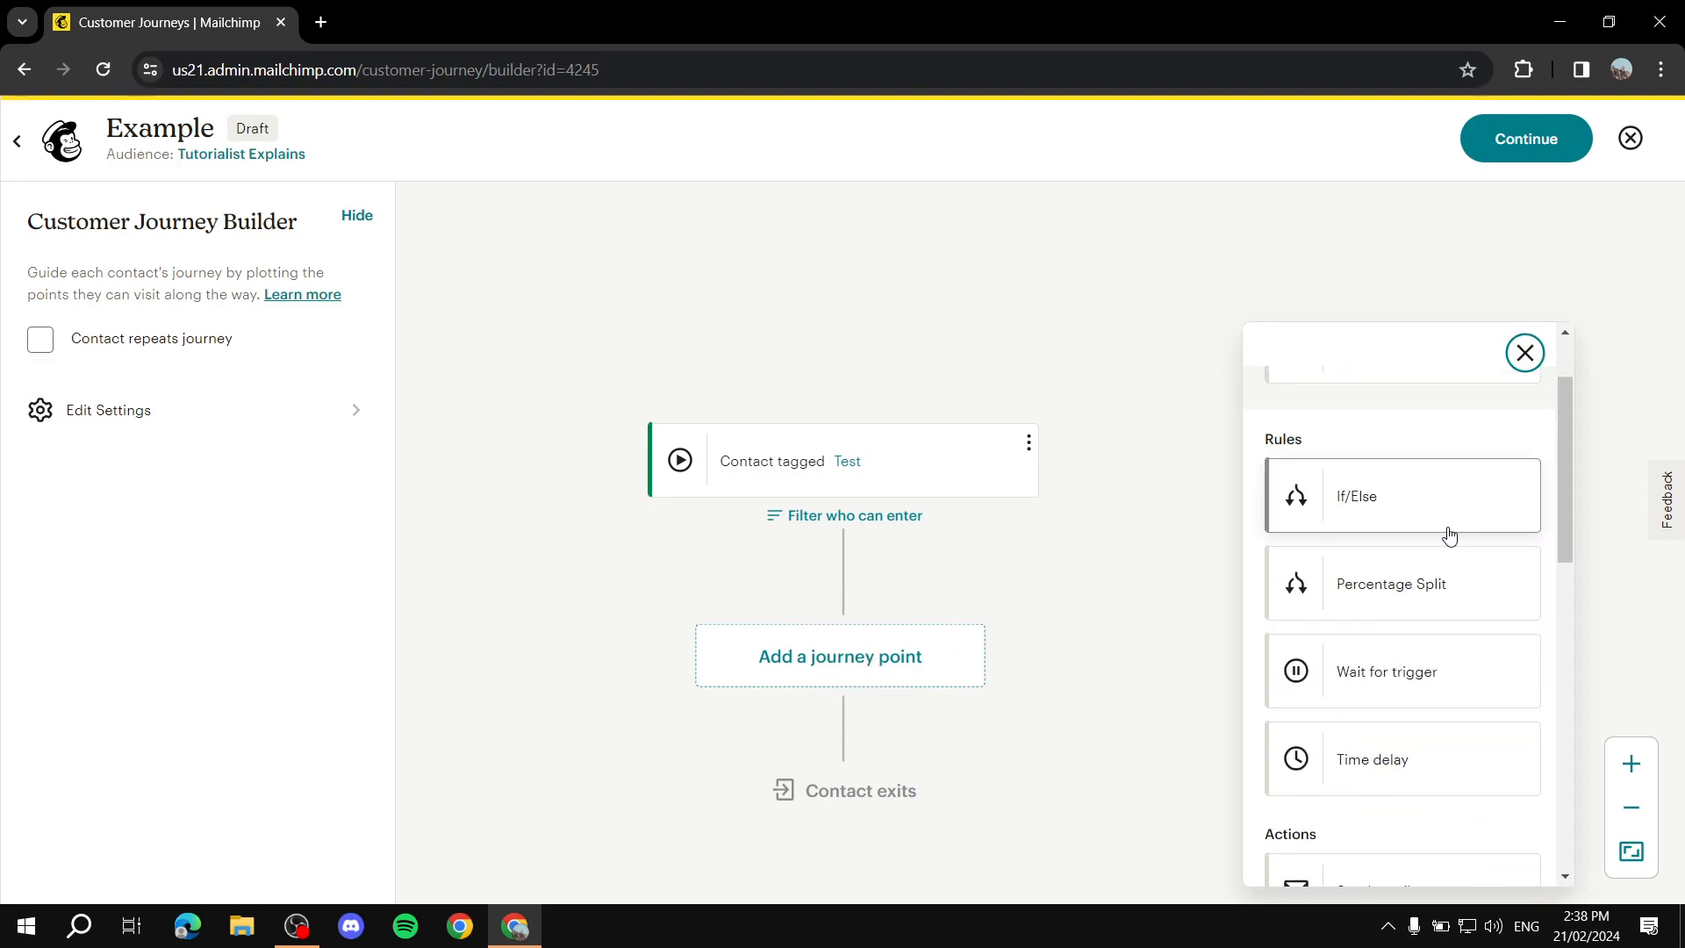
scroll(1478, 519, down, 2)
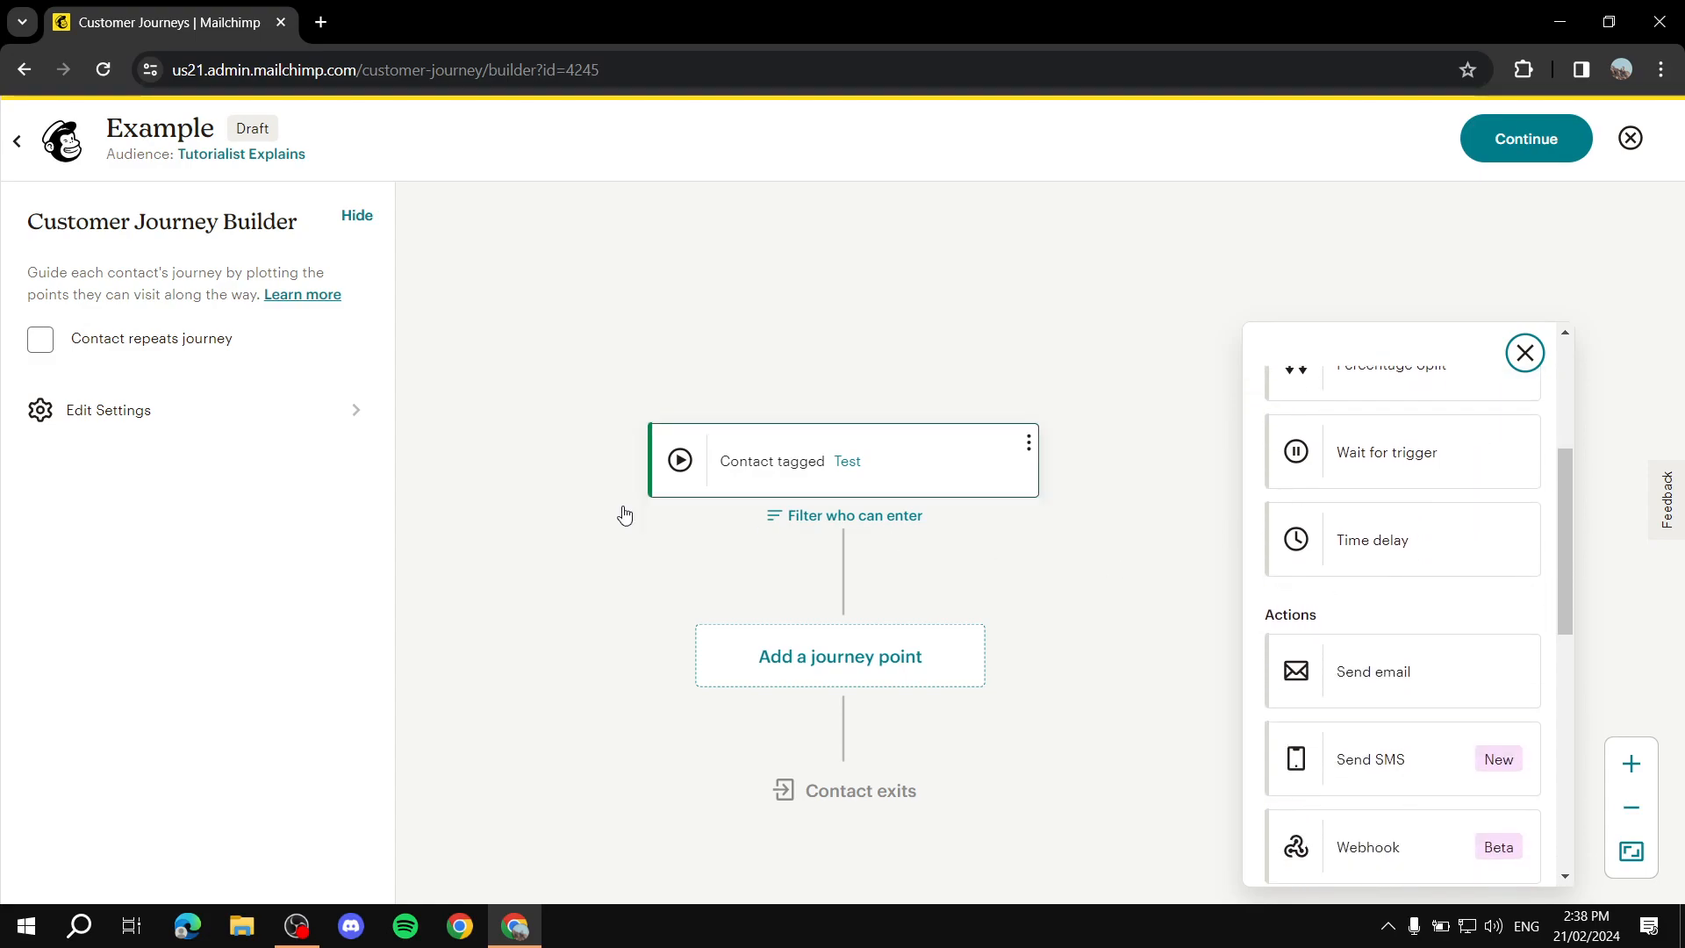
scroll(1457, 671, down, 5)
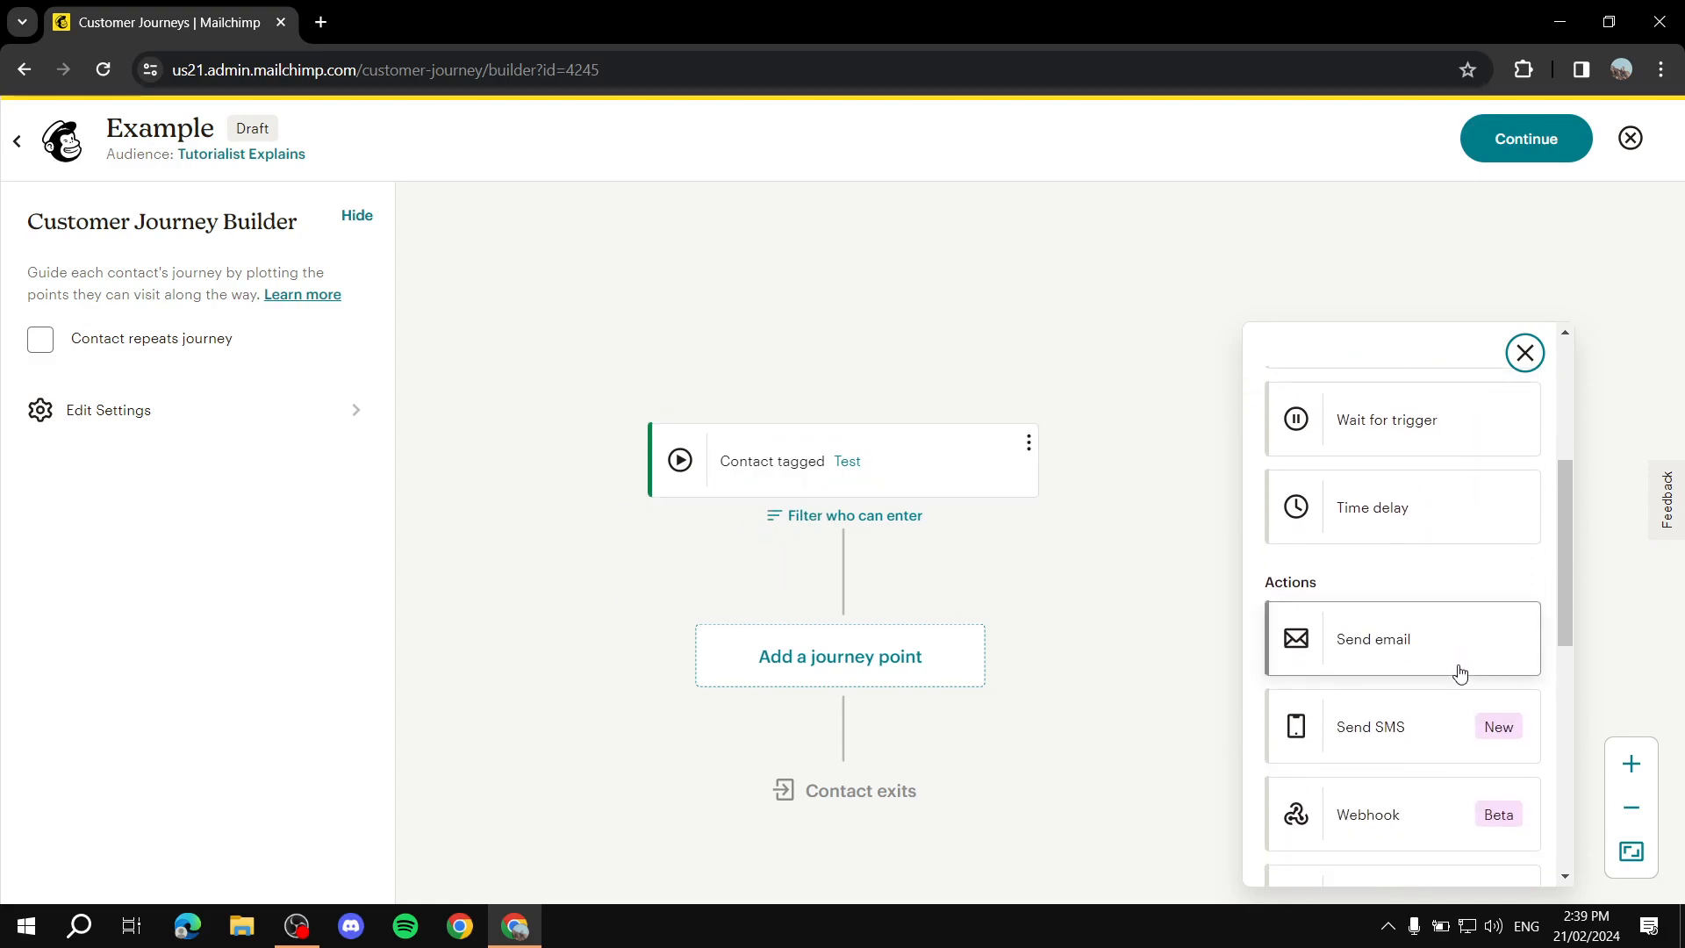
scroll(1451, 671, down, 3)
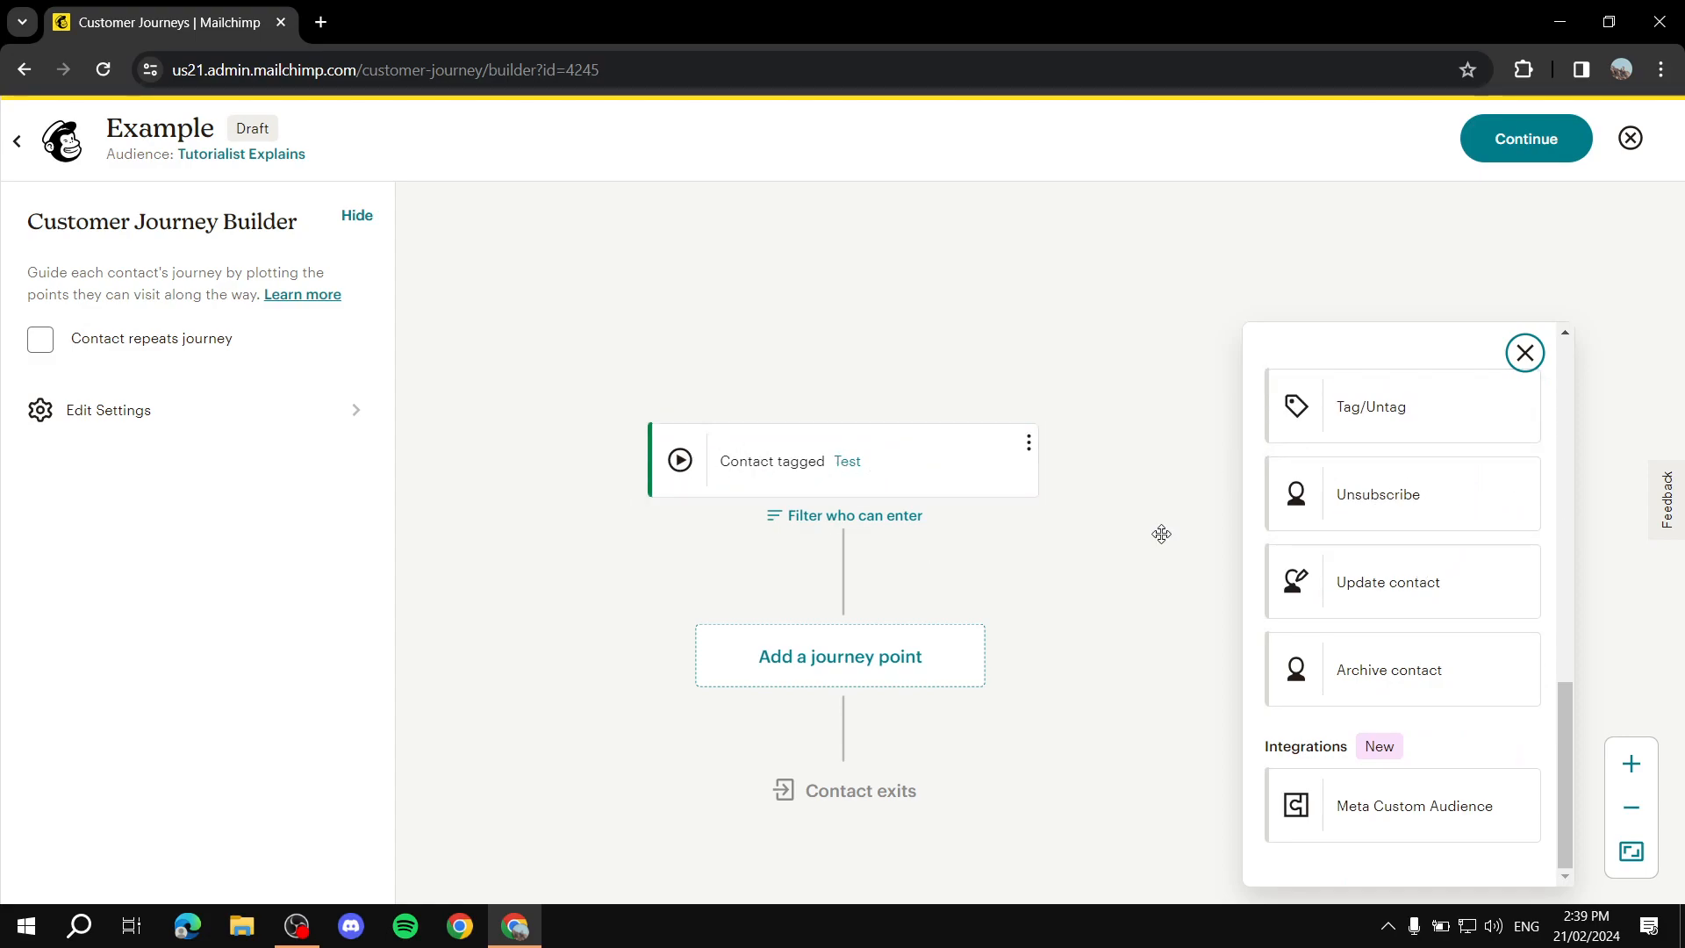
scroll(1435, 567, up, 5)
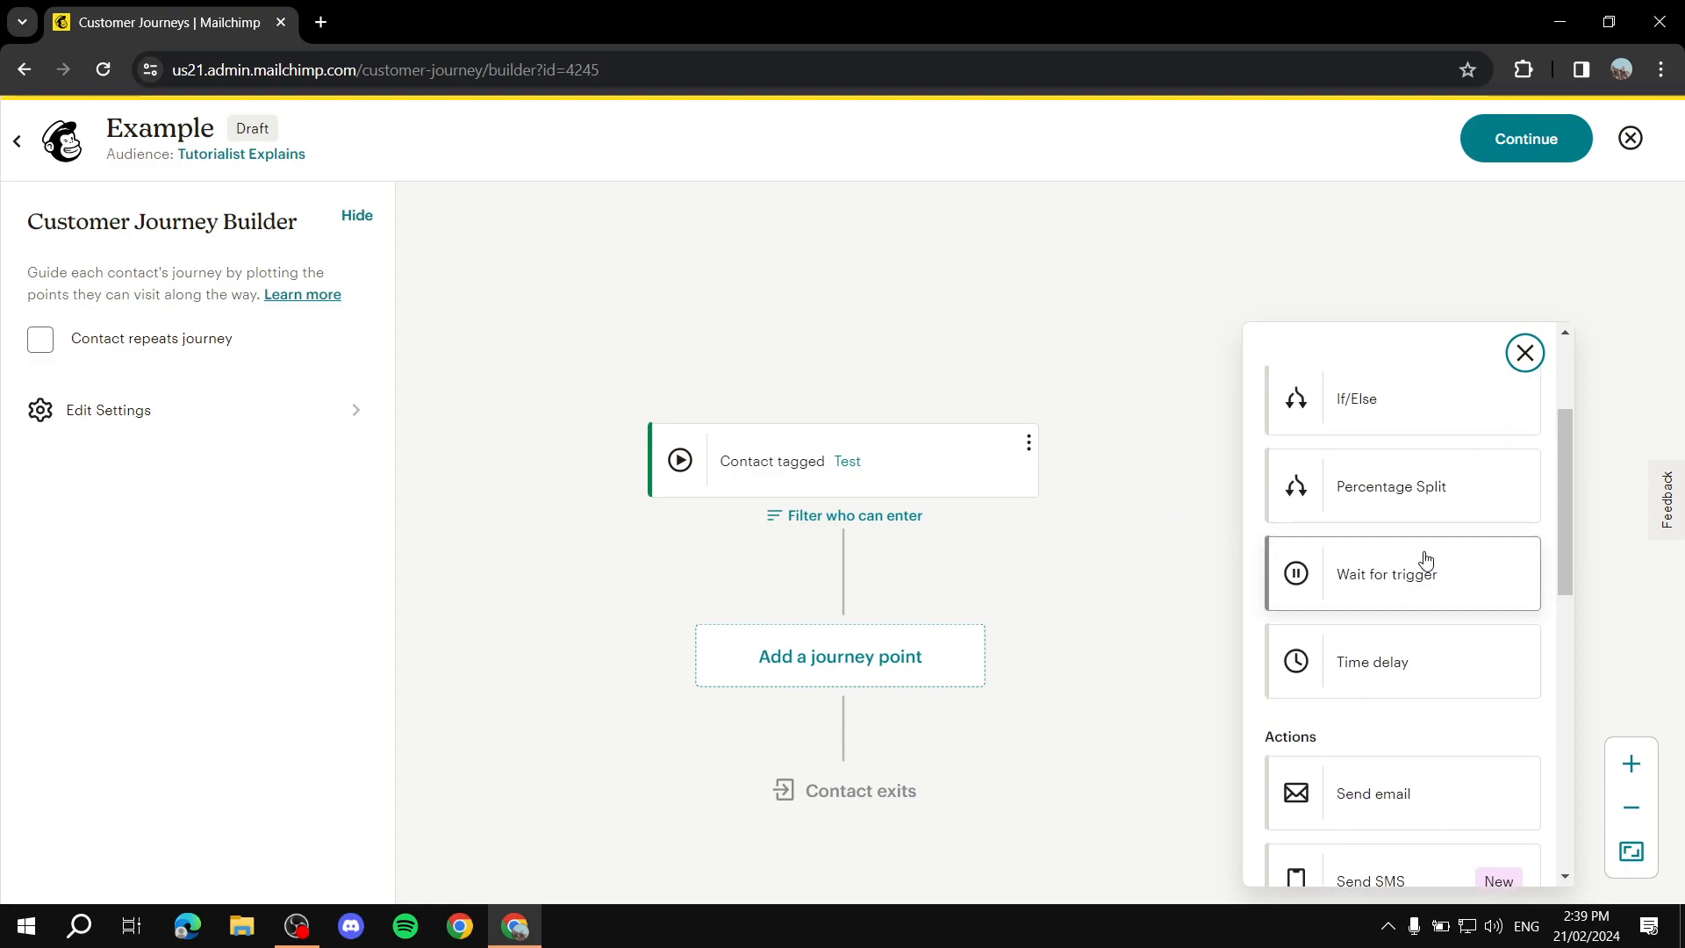
scroll(1418, 557, up, 1)
scroll(1387, 553, down, 5)
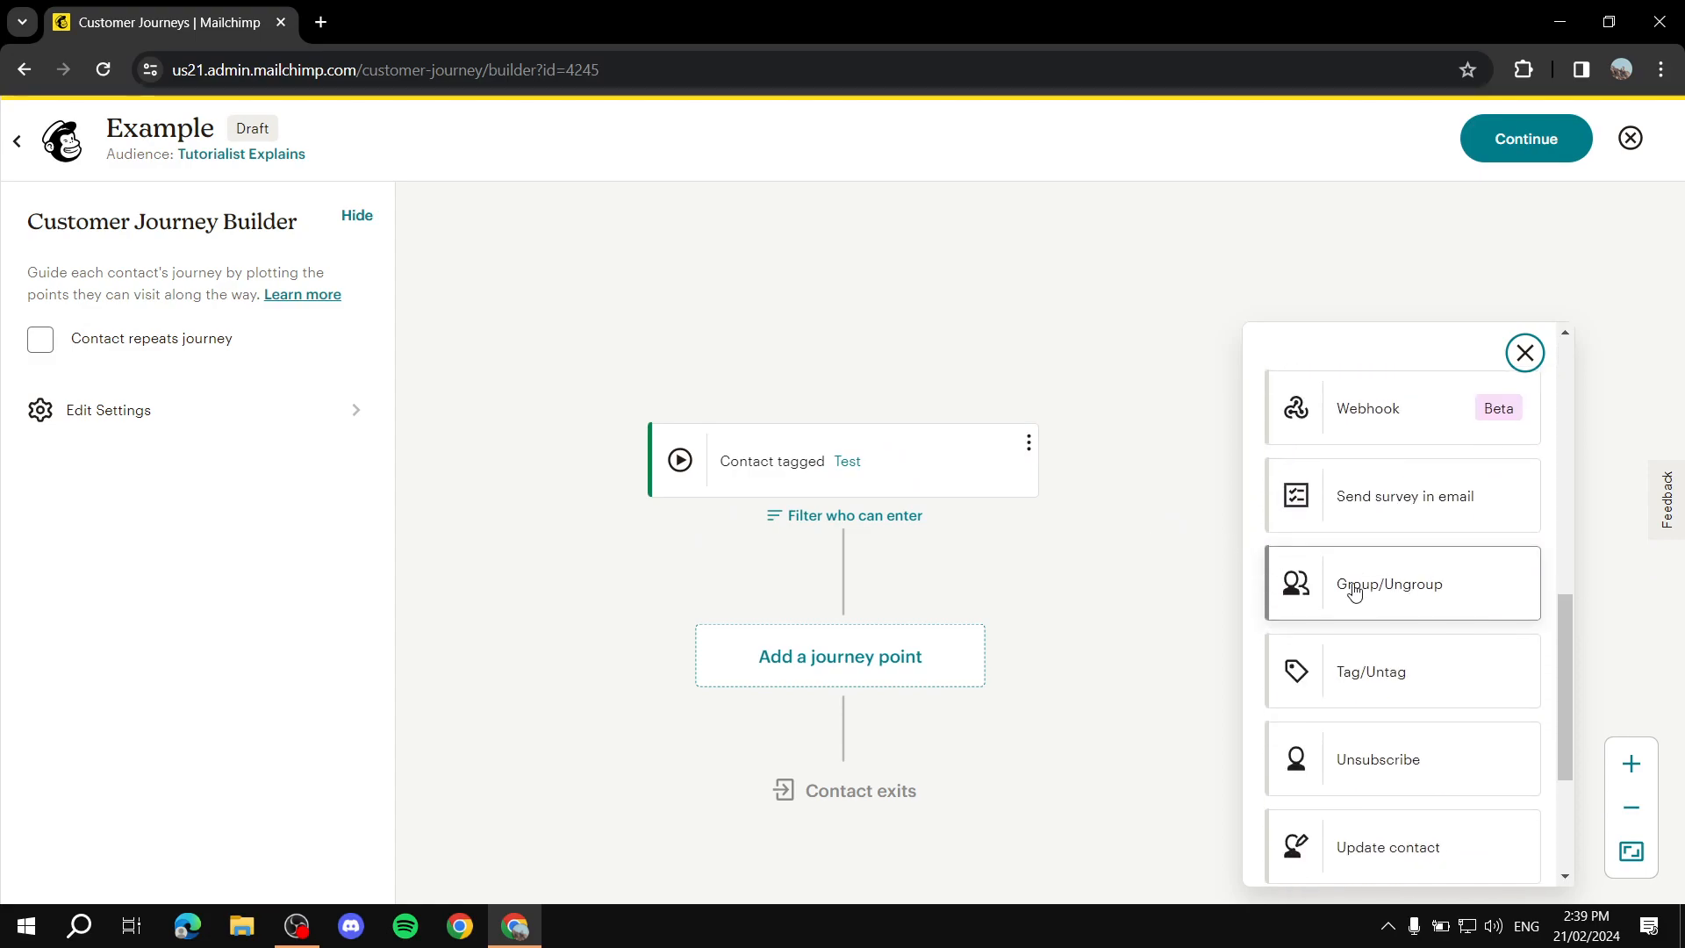
scroll(1413, 596, down, 3)
scroll(1461, 667, up, 4)
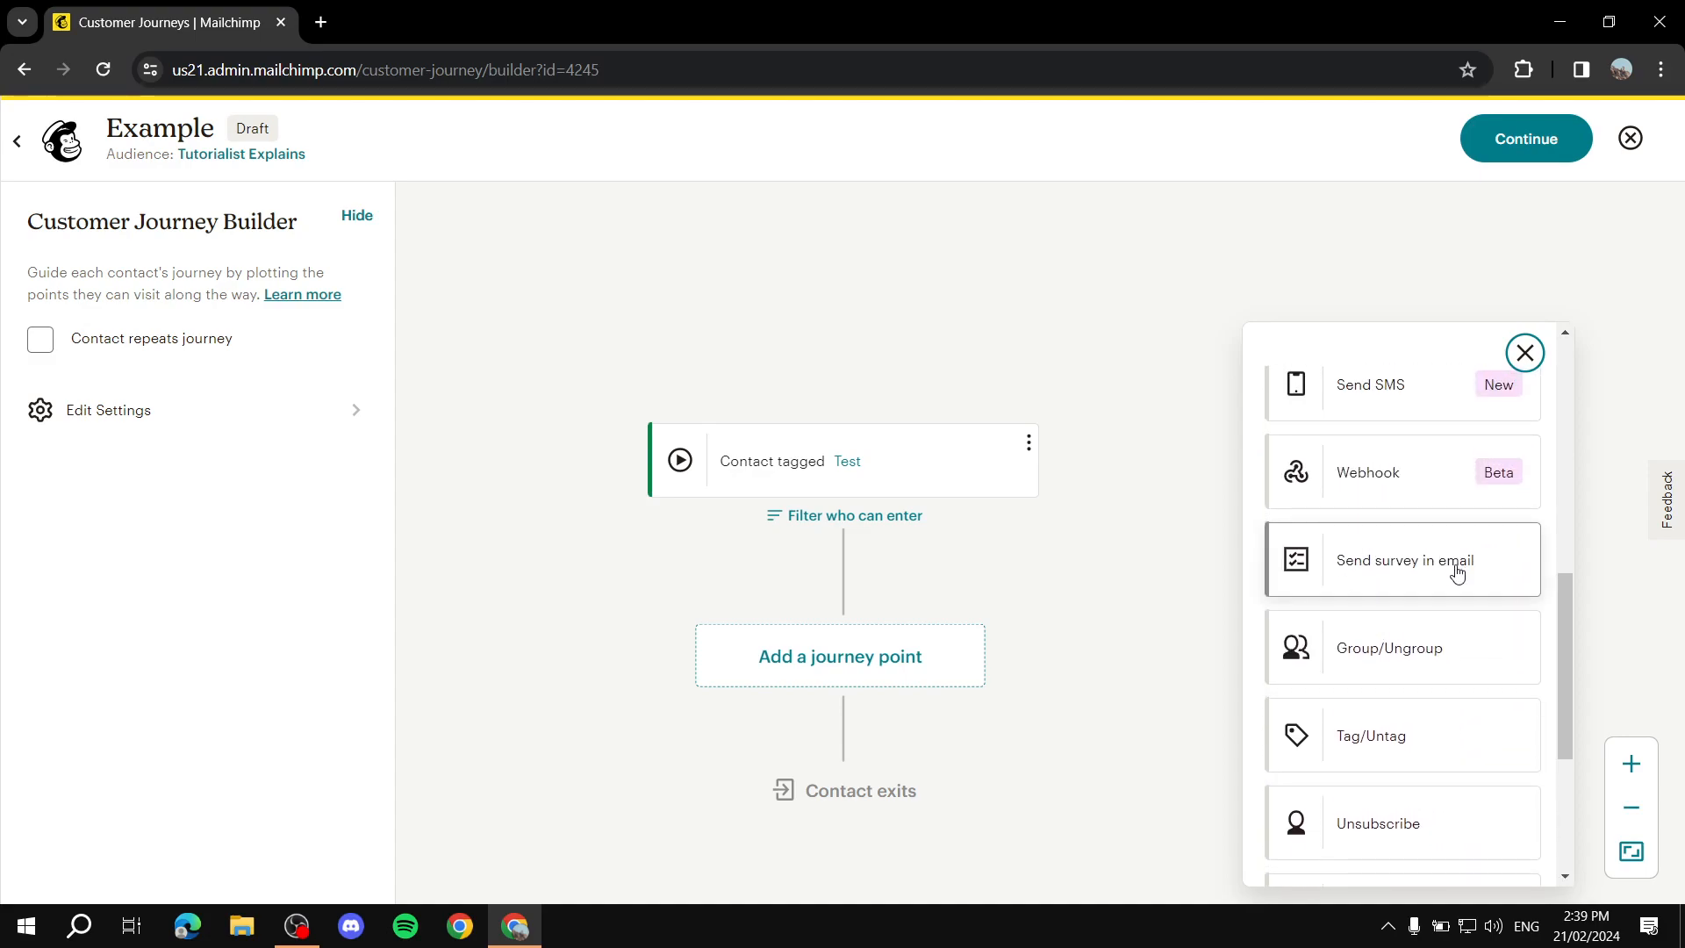
scroll(1422, 570, up, 5)
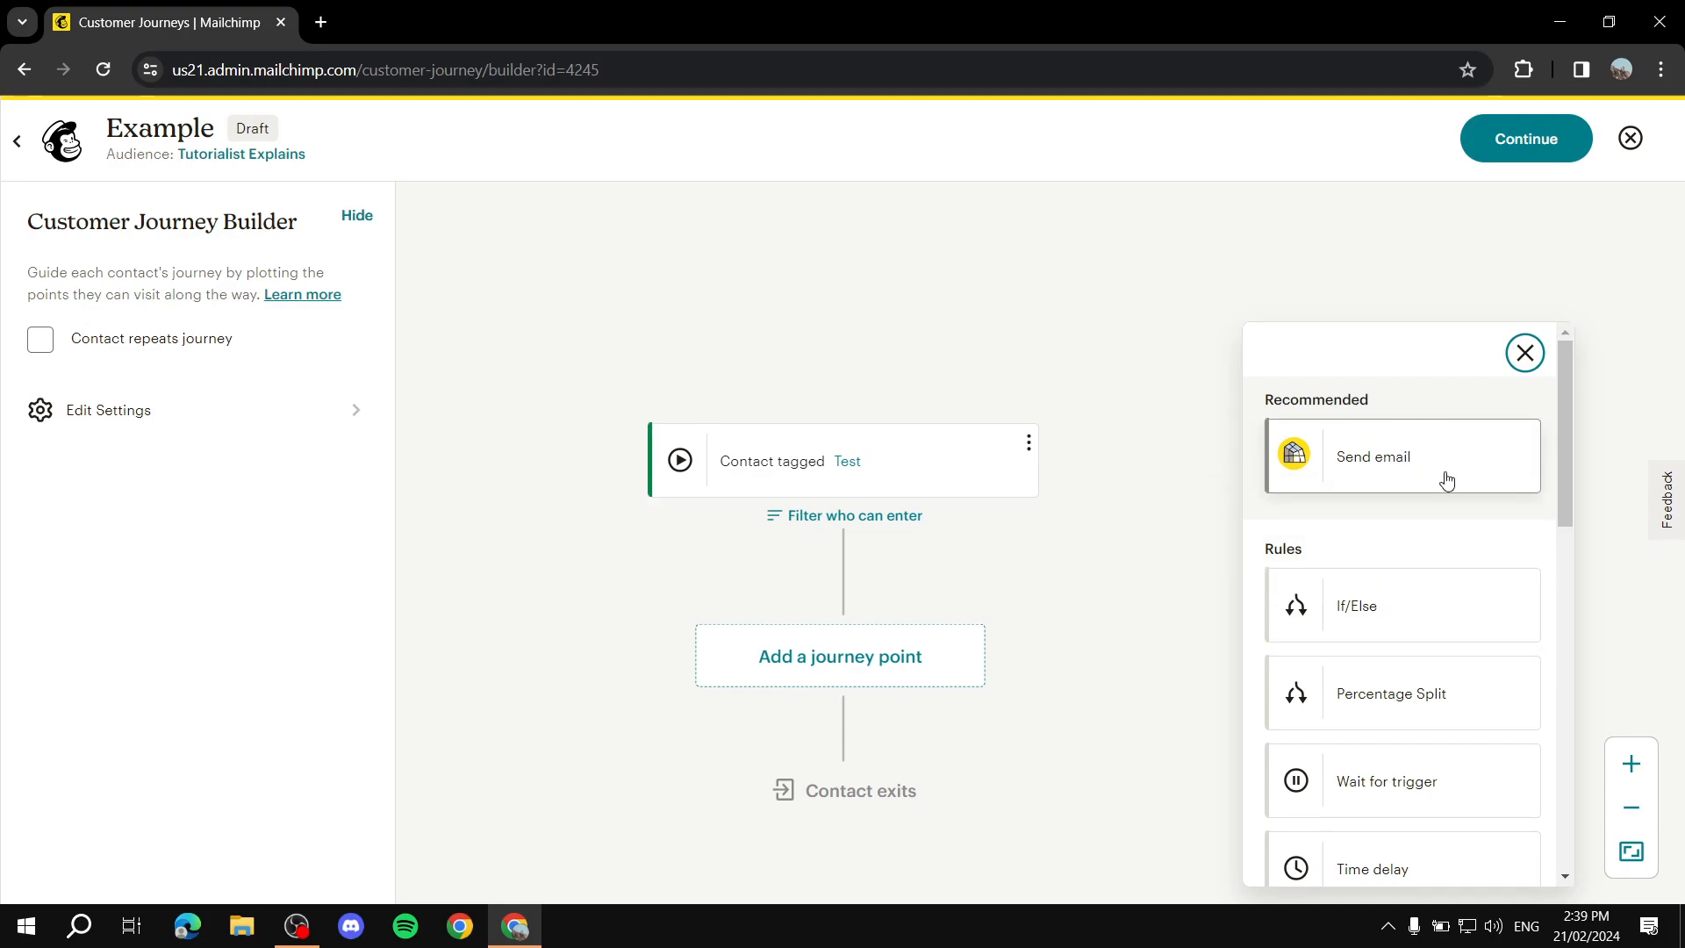
- Add an If/Else rule below the Test tag starting point, review the available segment filters, and leave the segment builder without choosing a condition
scroll(1404, 526, down, 2)
click(1410, 515)
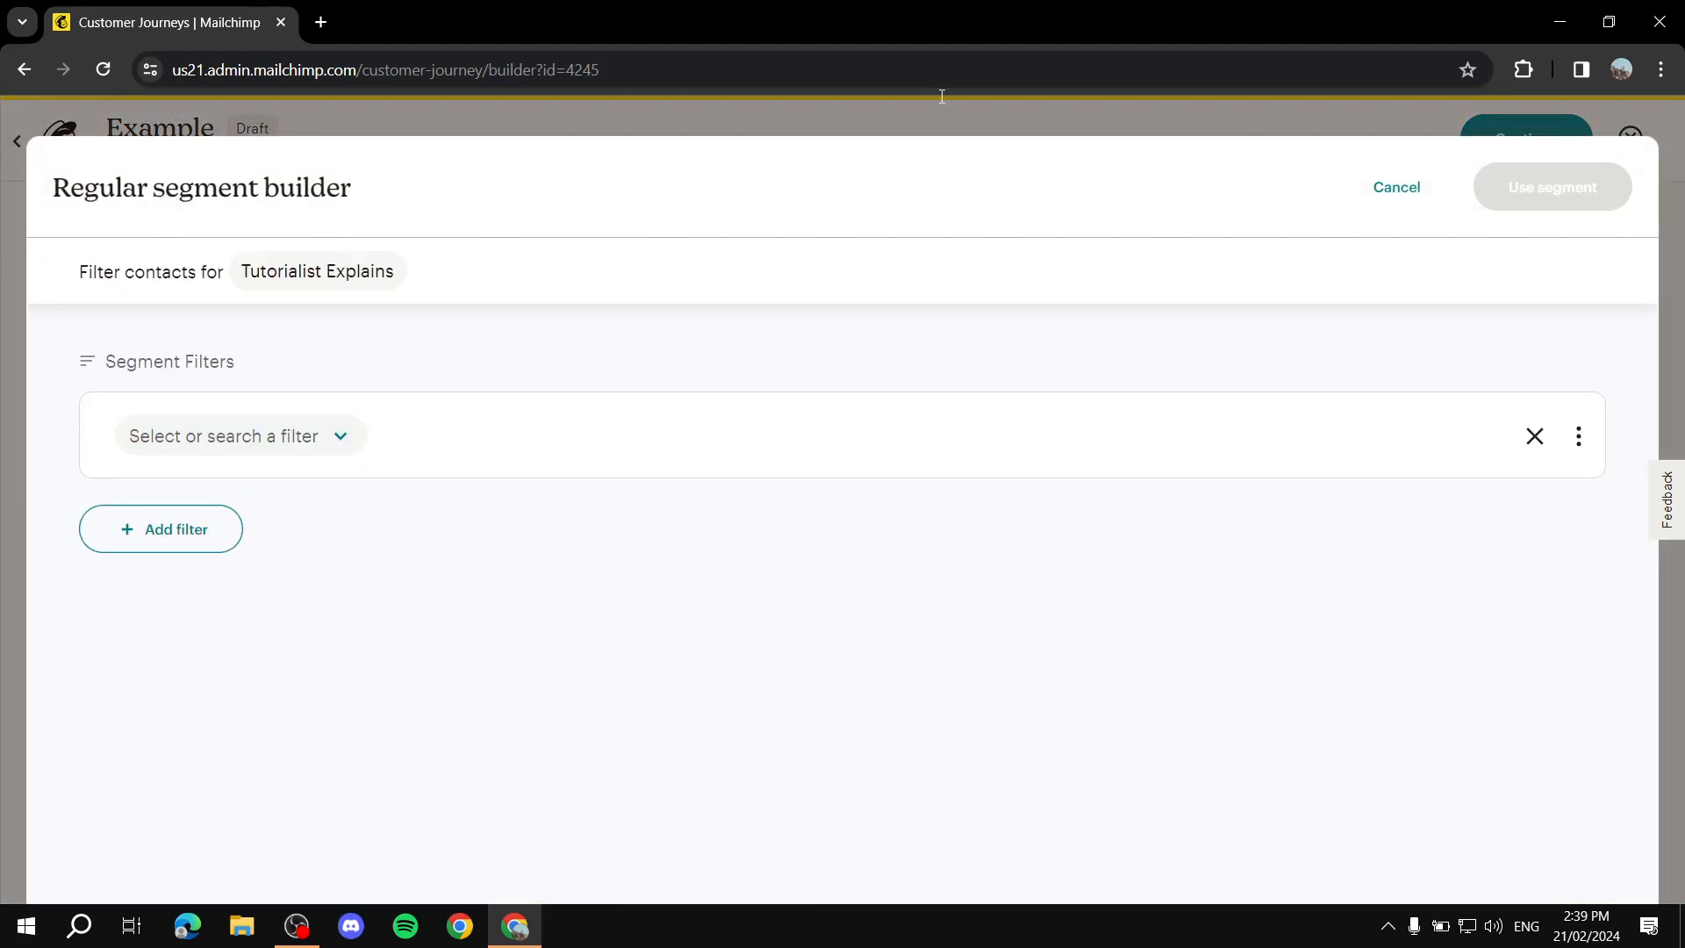
click(335, 441)
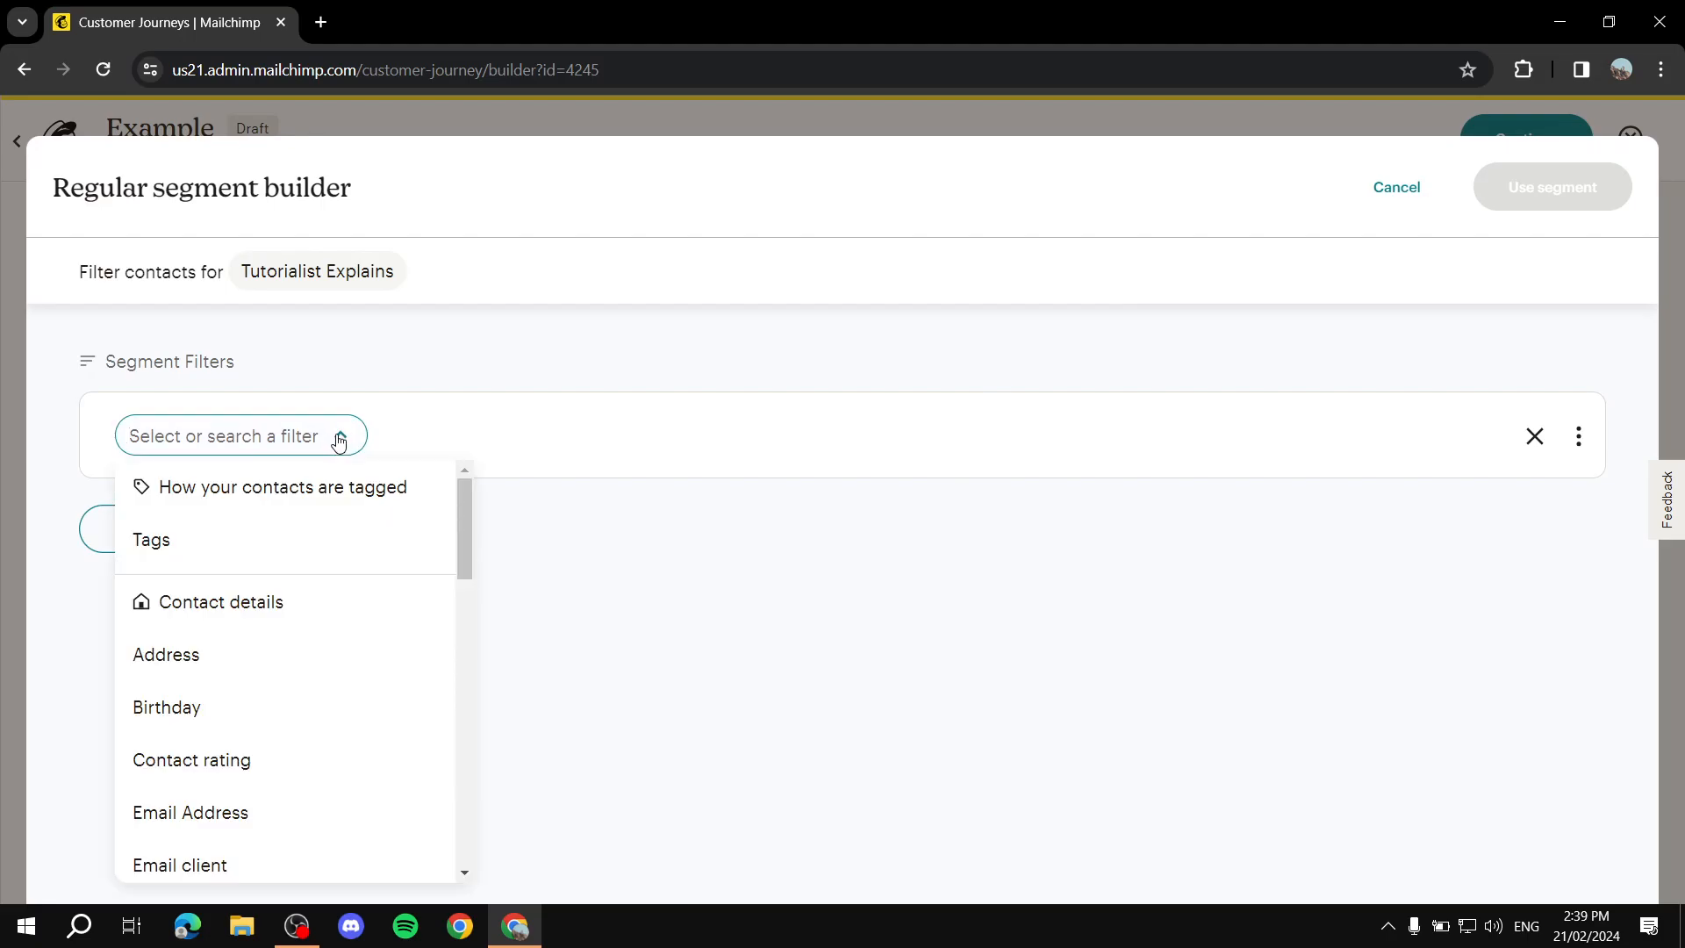
scroll(365, 567, down, 3)
click(730, 579)
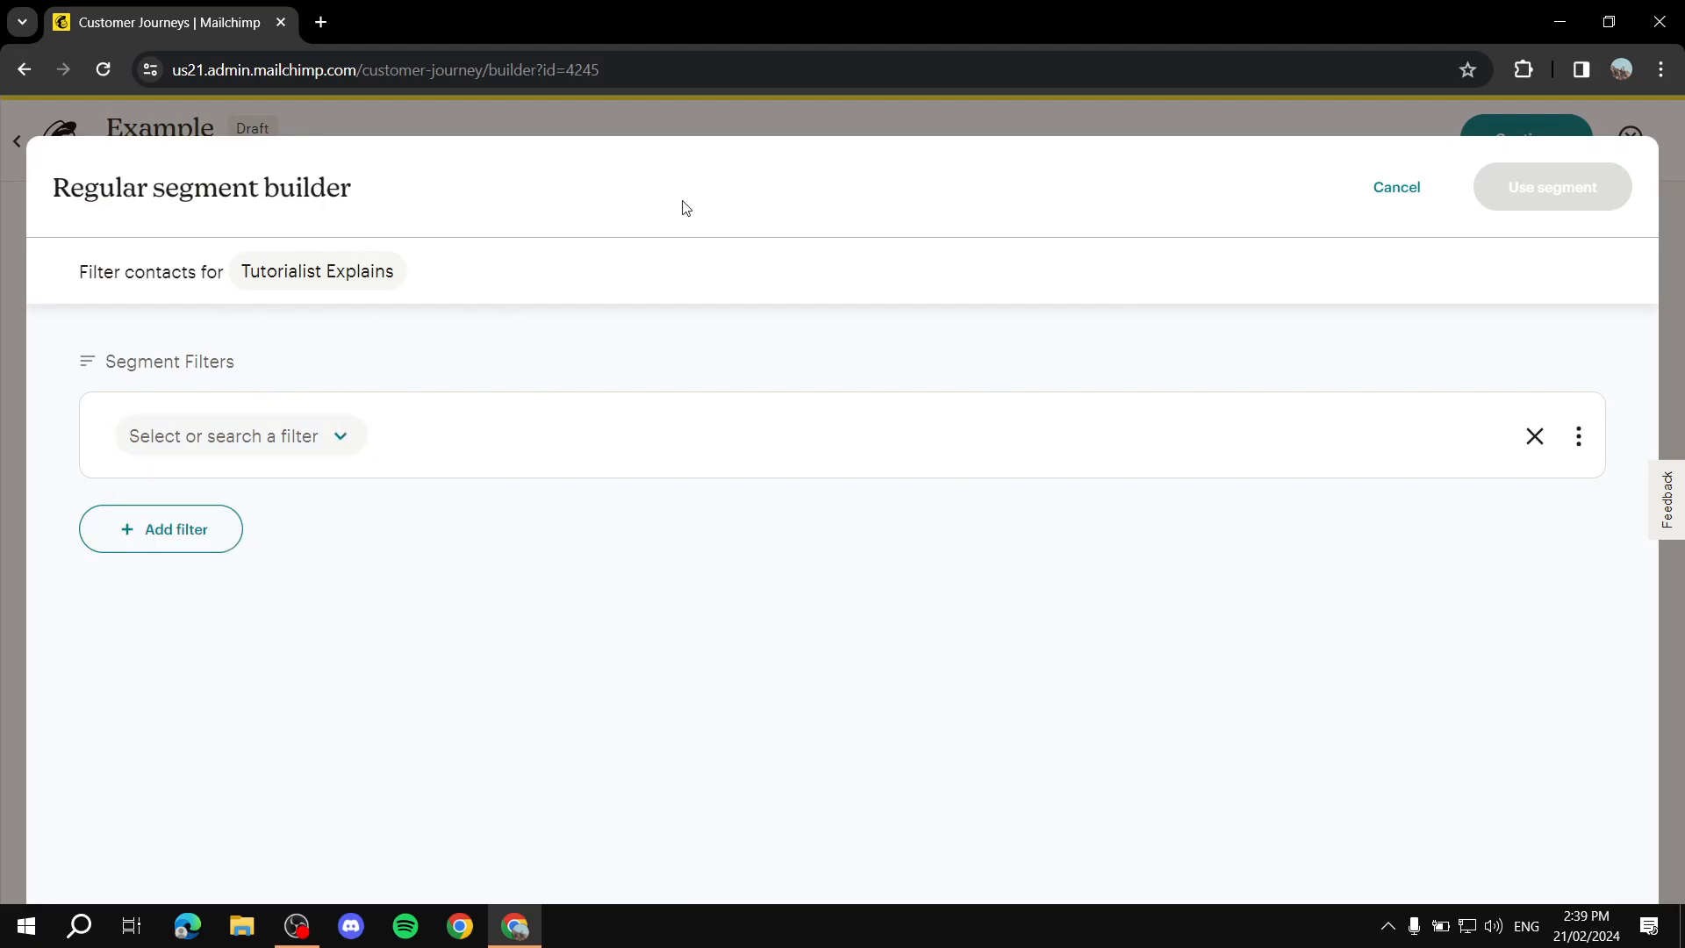
click(1398, 186)
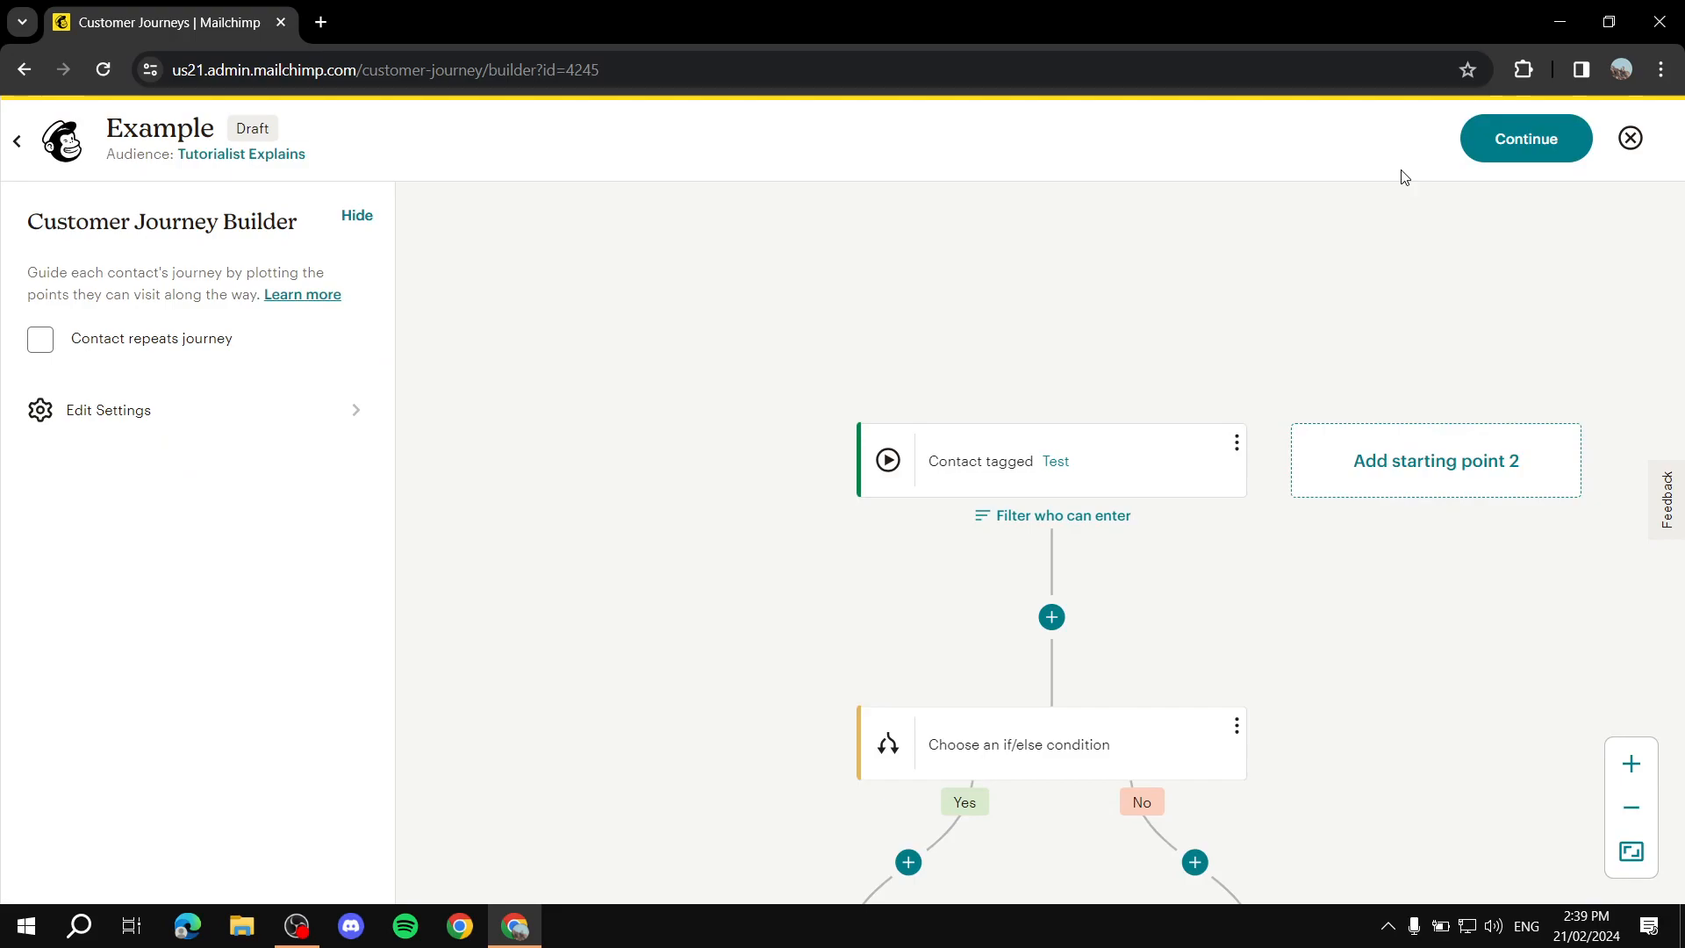
scroll(1394, 264, down, 3)
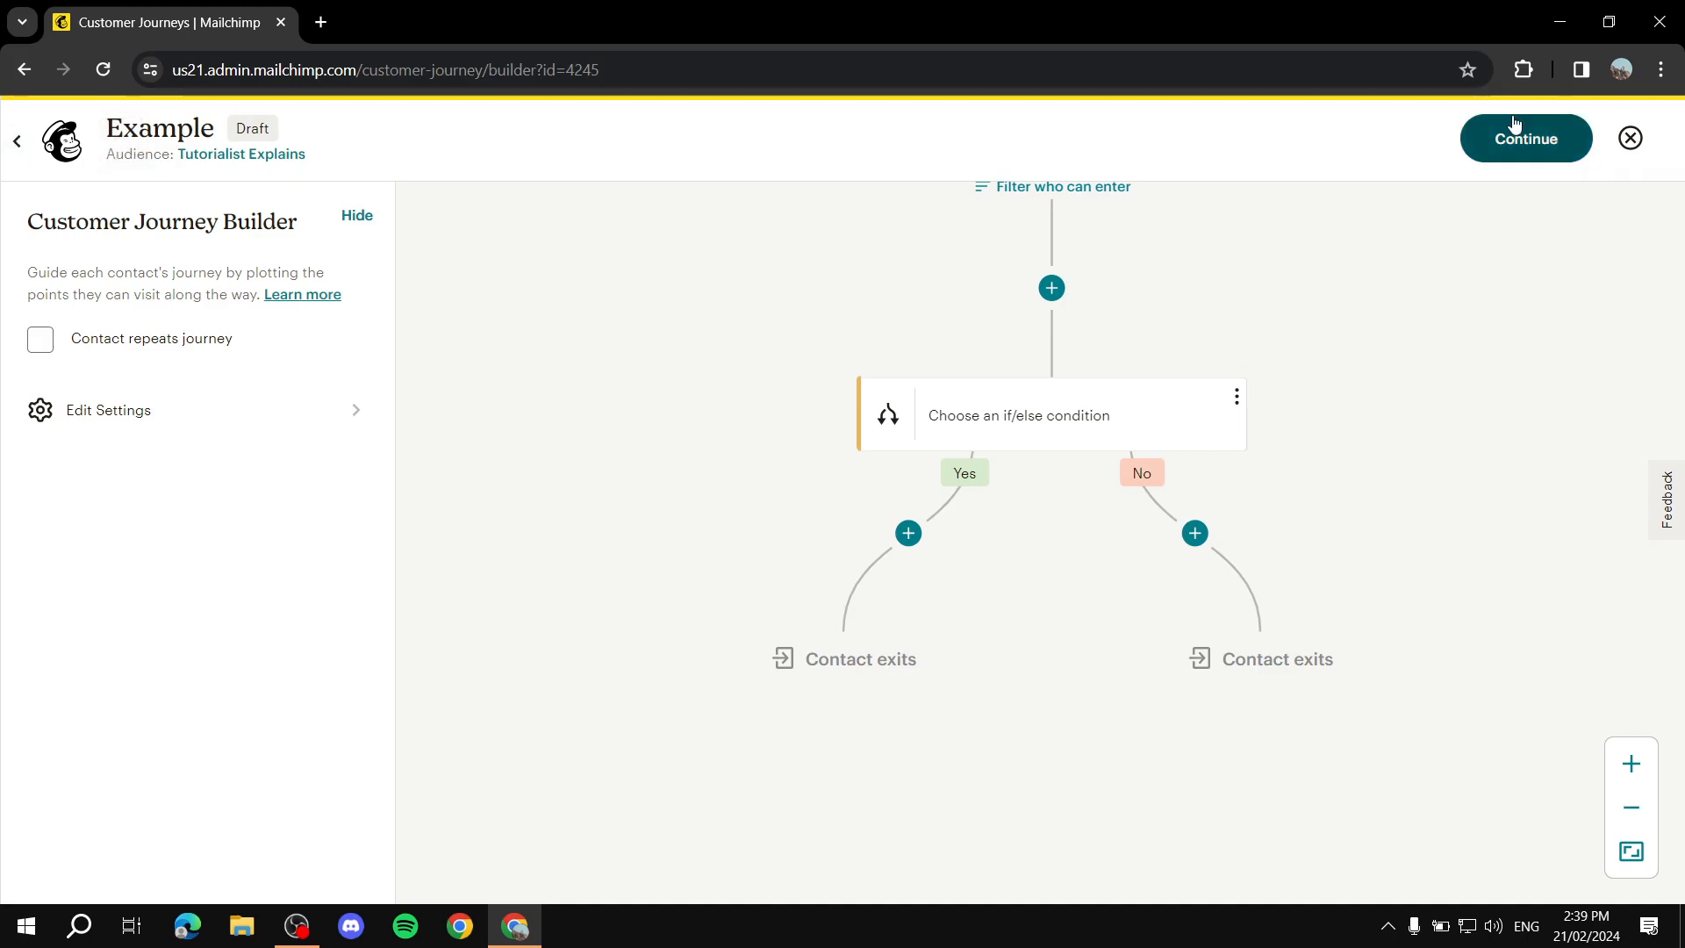
- Return to the Customer Journeys overview and look through the recent and popular pre-built journeys
click(17, 140)
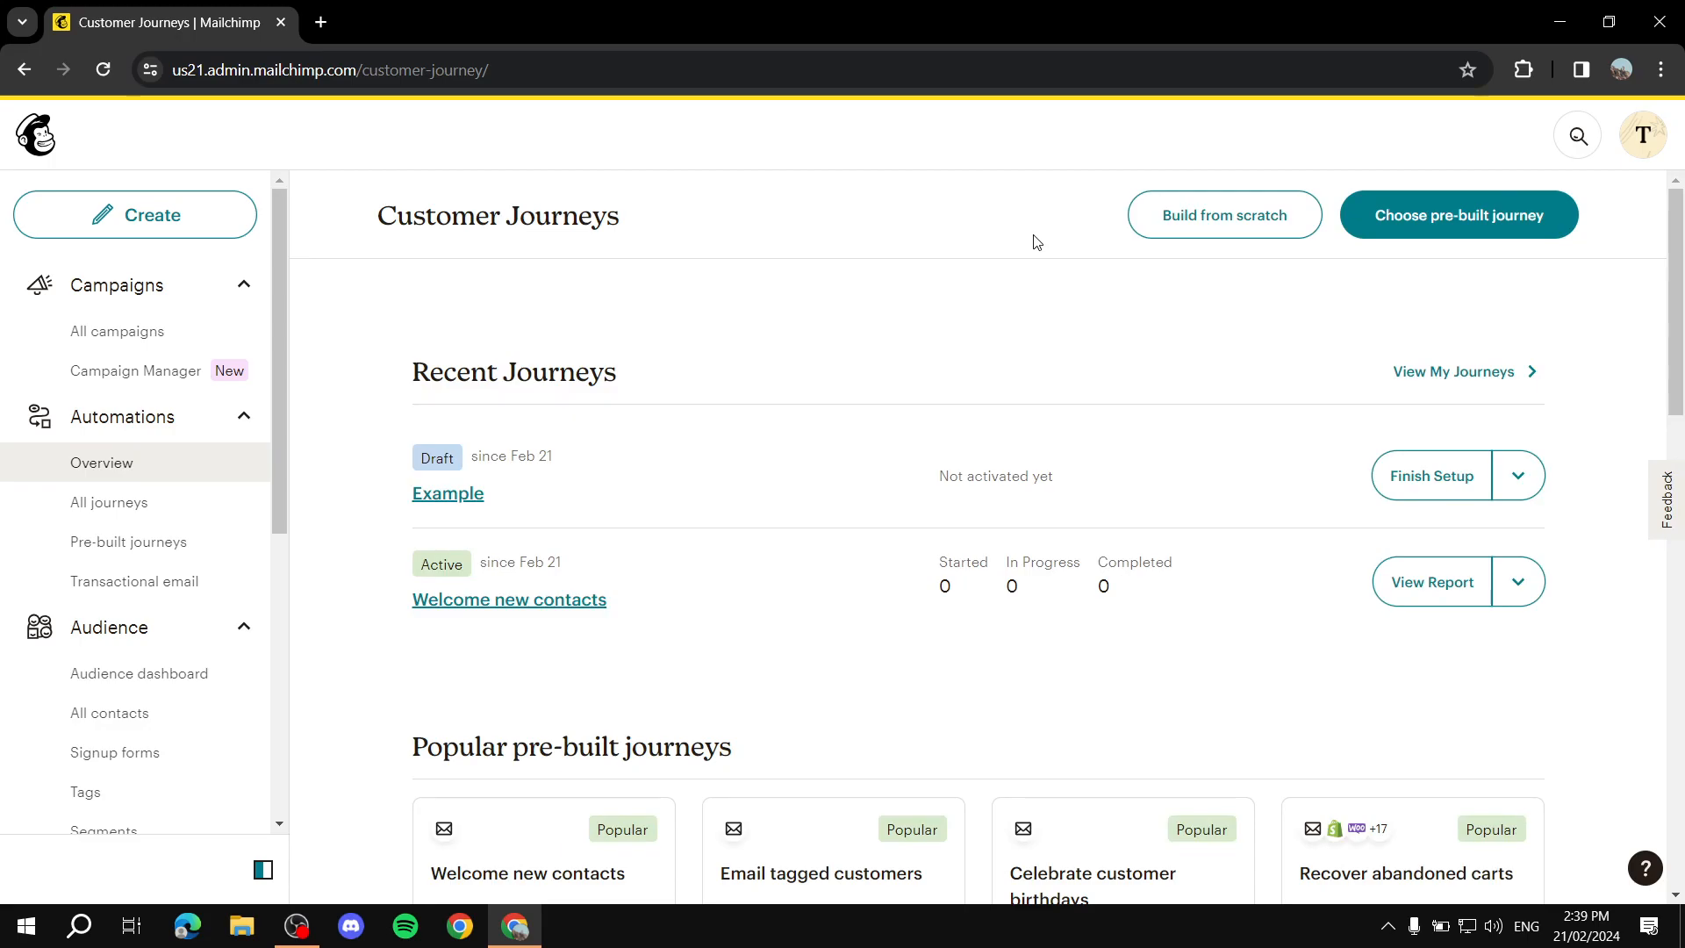
scroll(1036, 243, down, 1)
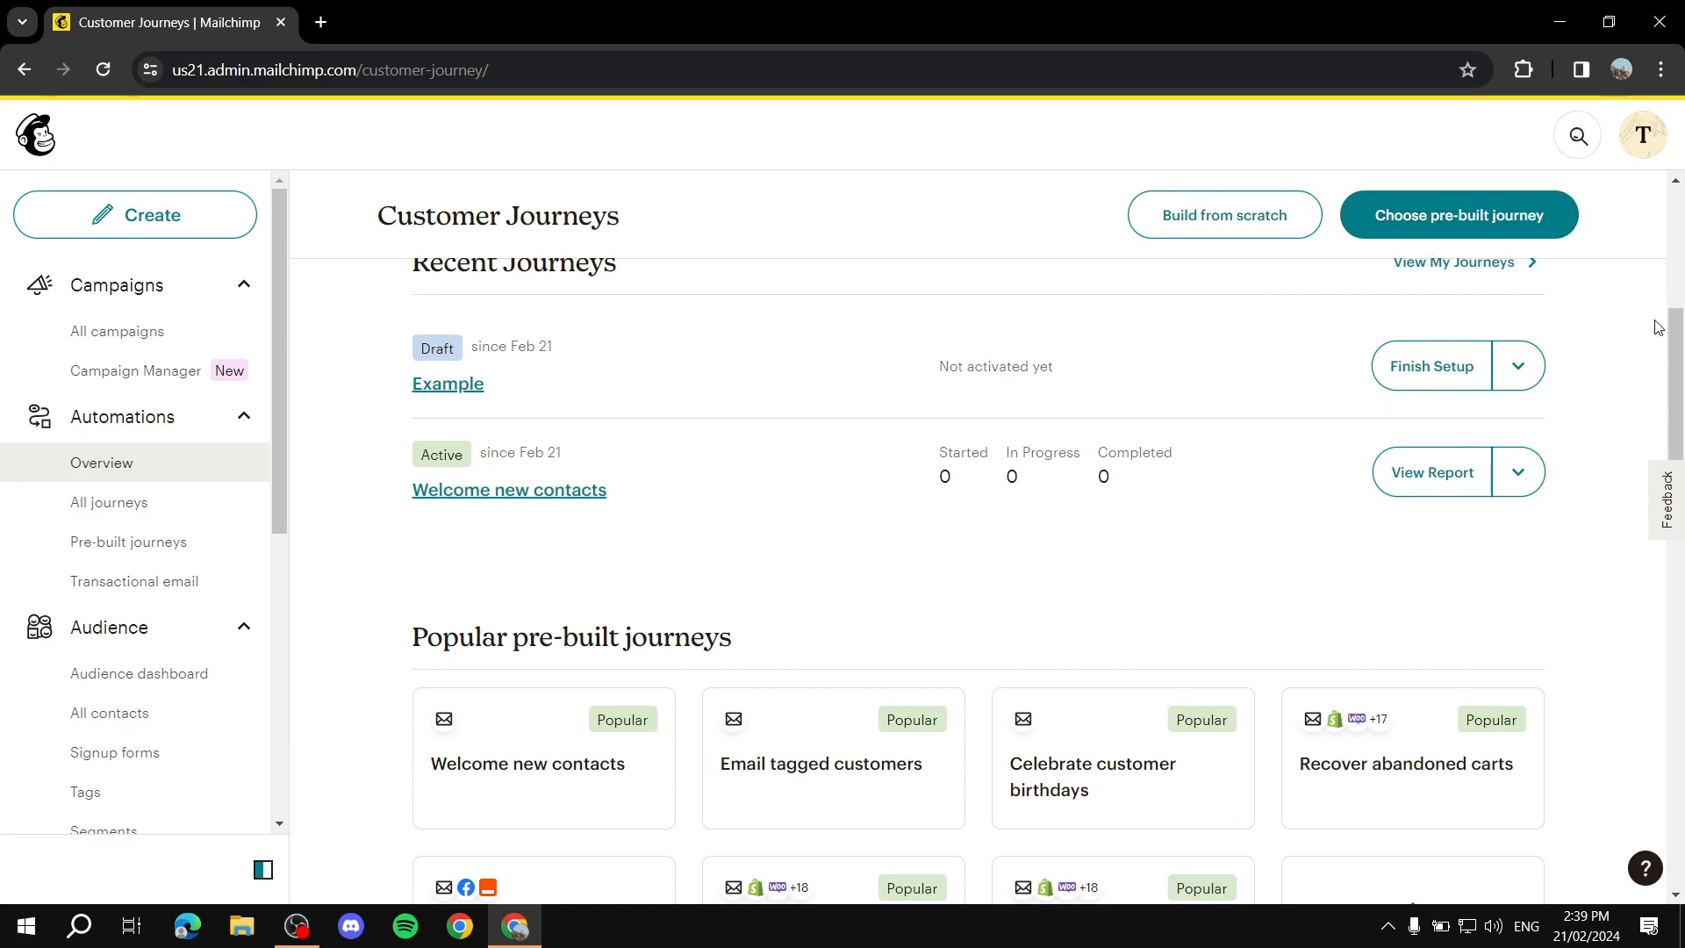
scroll(1657, 355, down, 7)
scroll(1229, 591, up, 6)
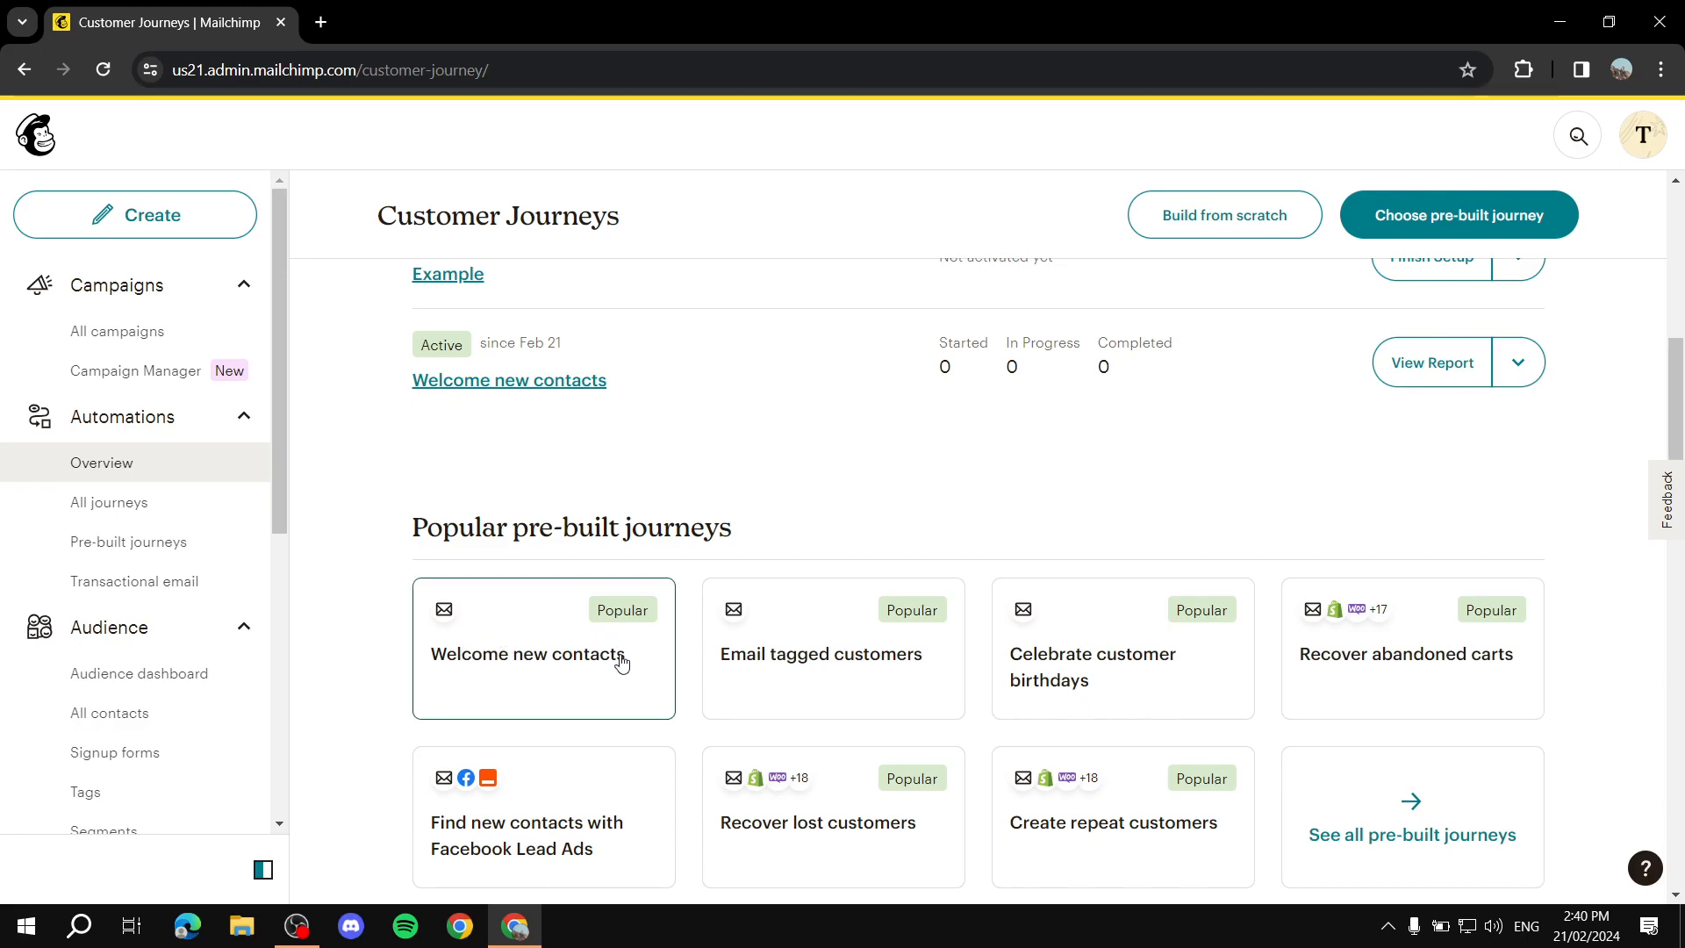
- Open the Celebrate customer birthdays pre-built journey, examine its requirements and flow, and go back to the journeys overview
click(1122, 625)
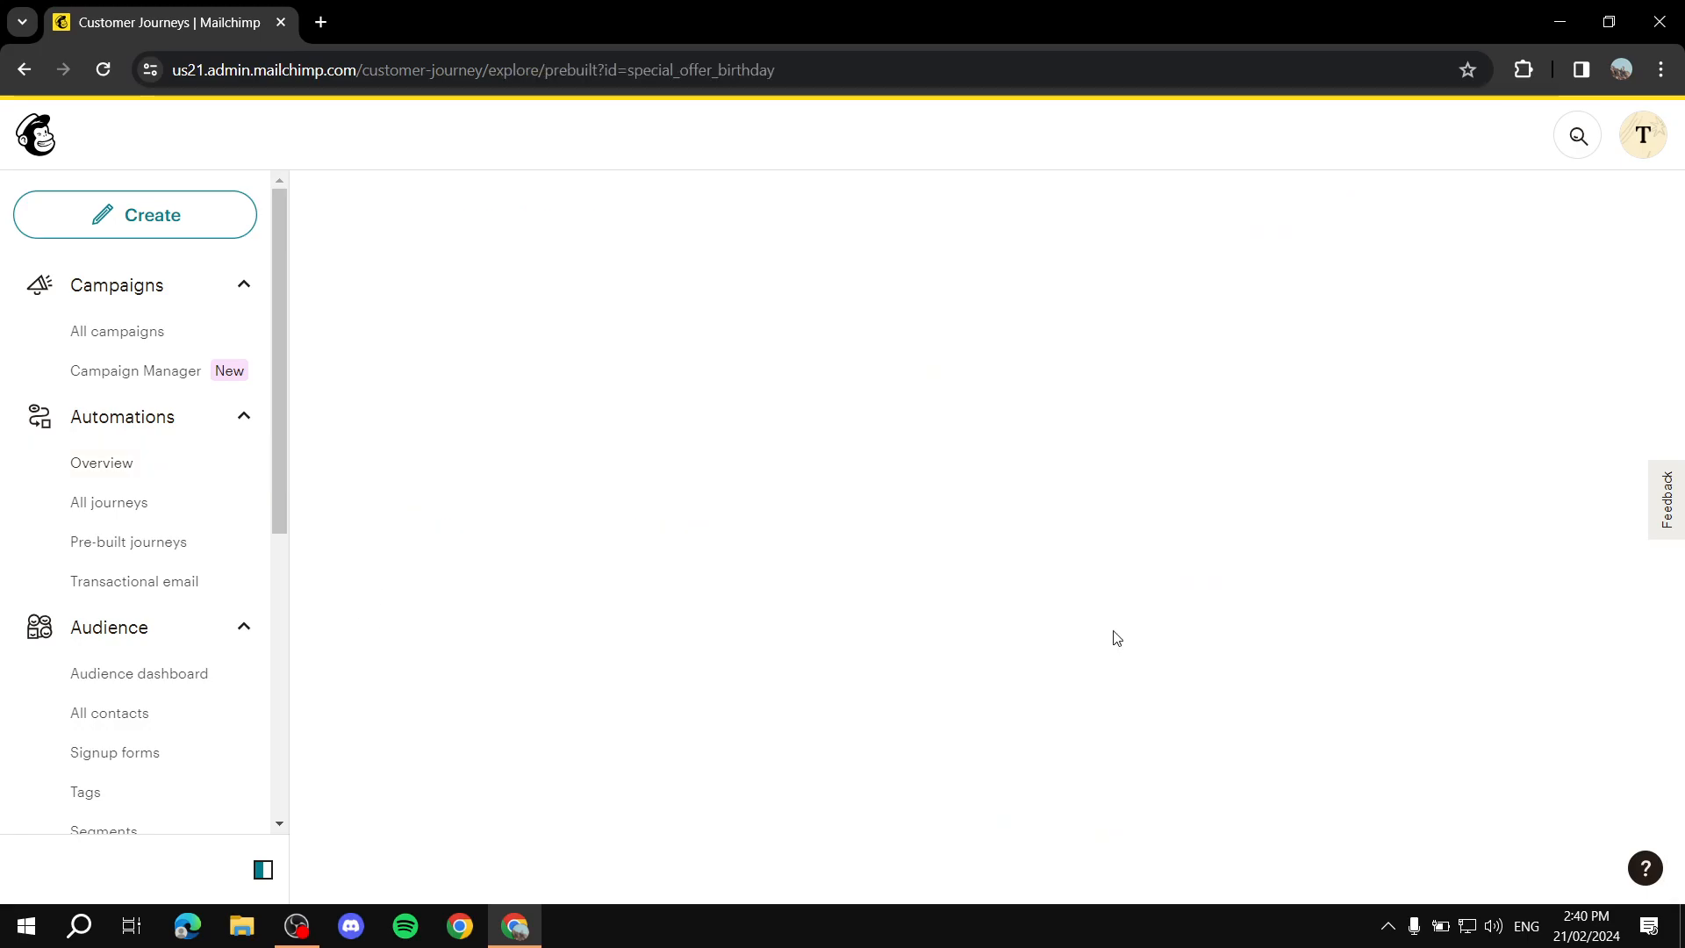
scroll(1430, 500, down, 4)
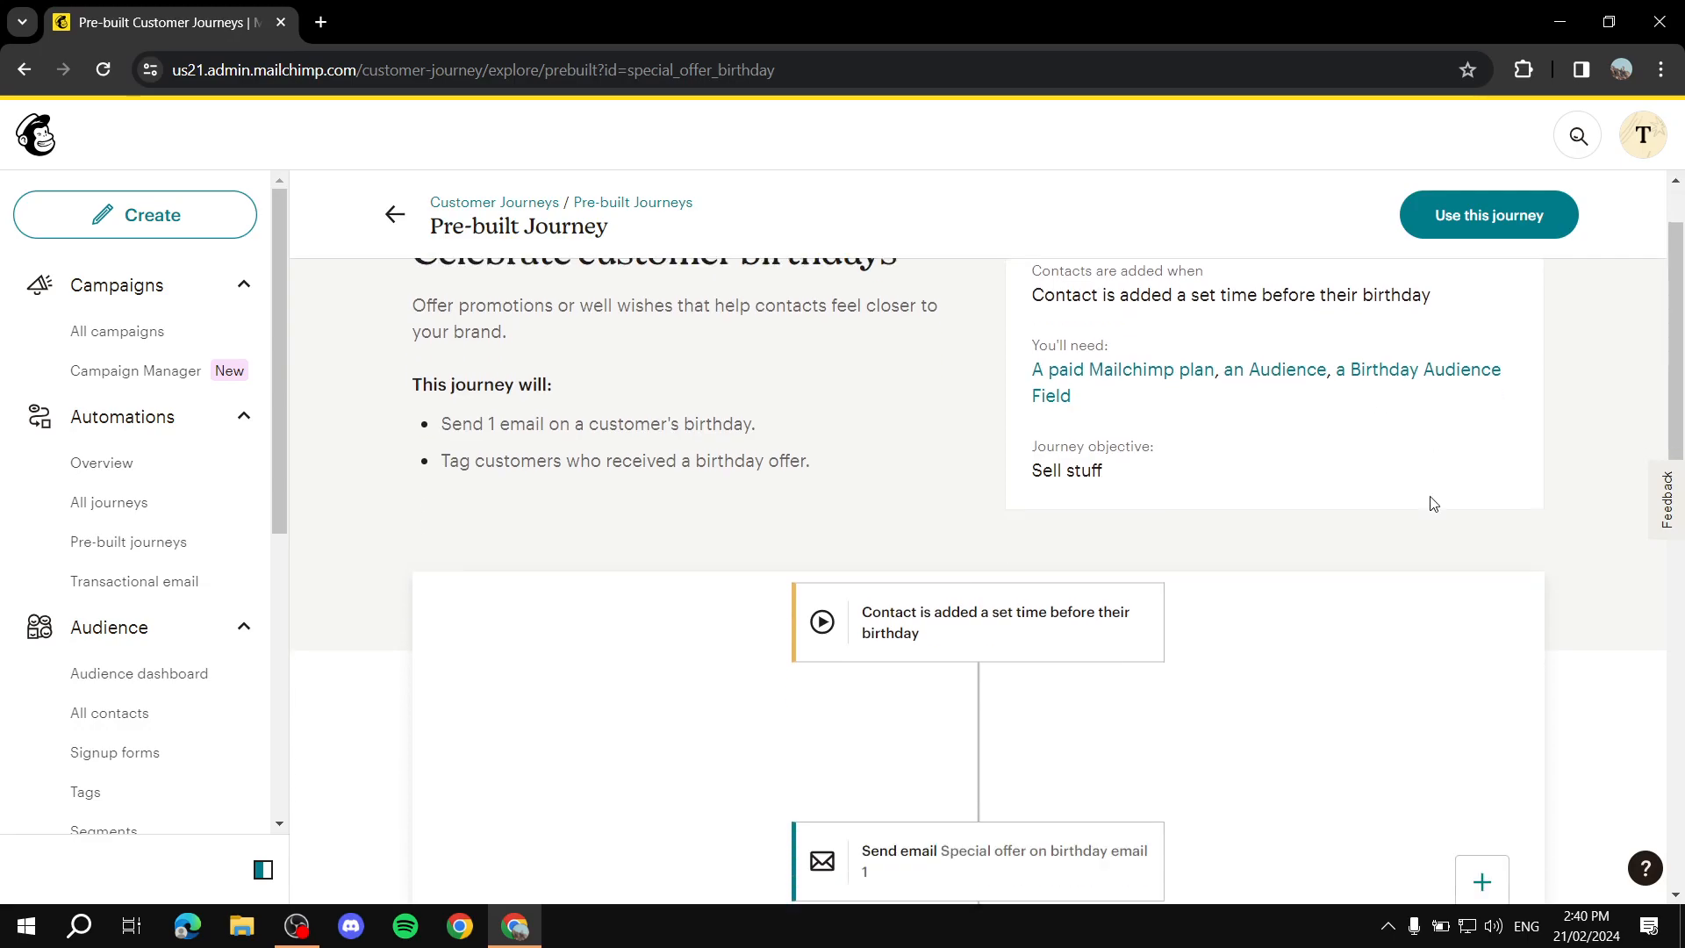
click(394, 214)
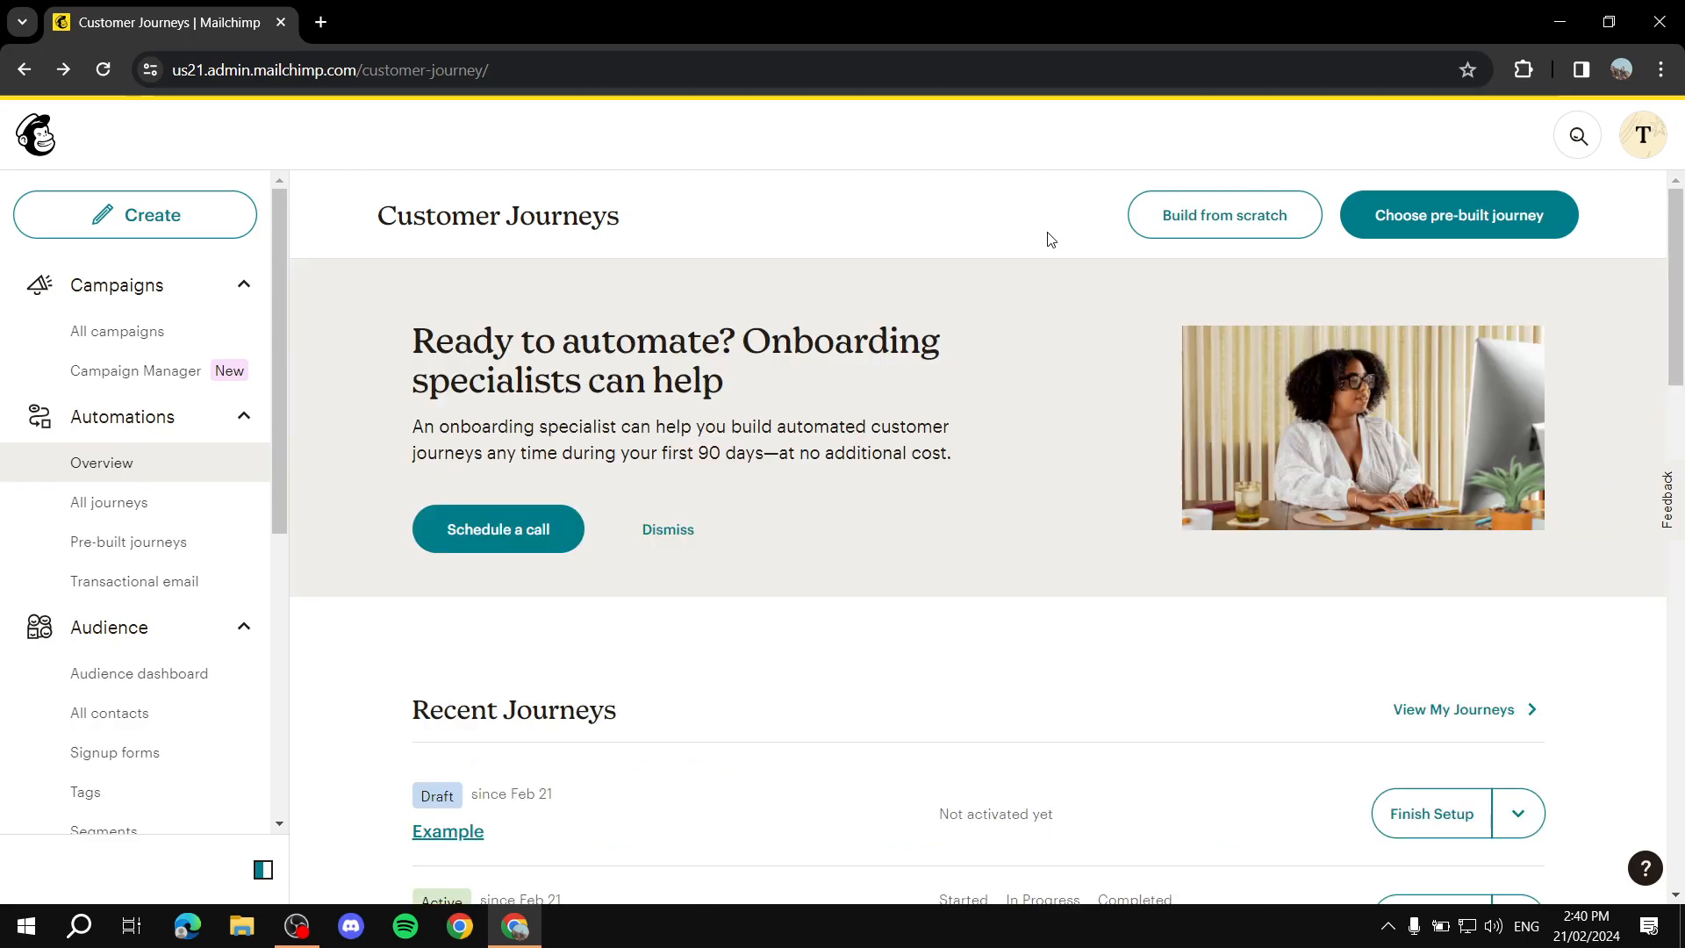
scroll(1044, 372, down, 5)
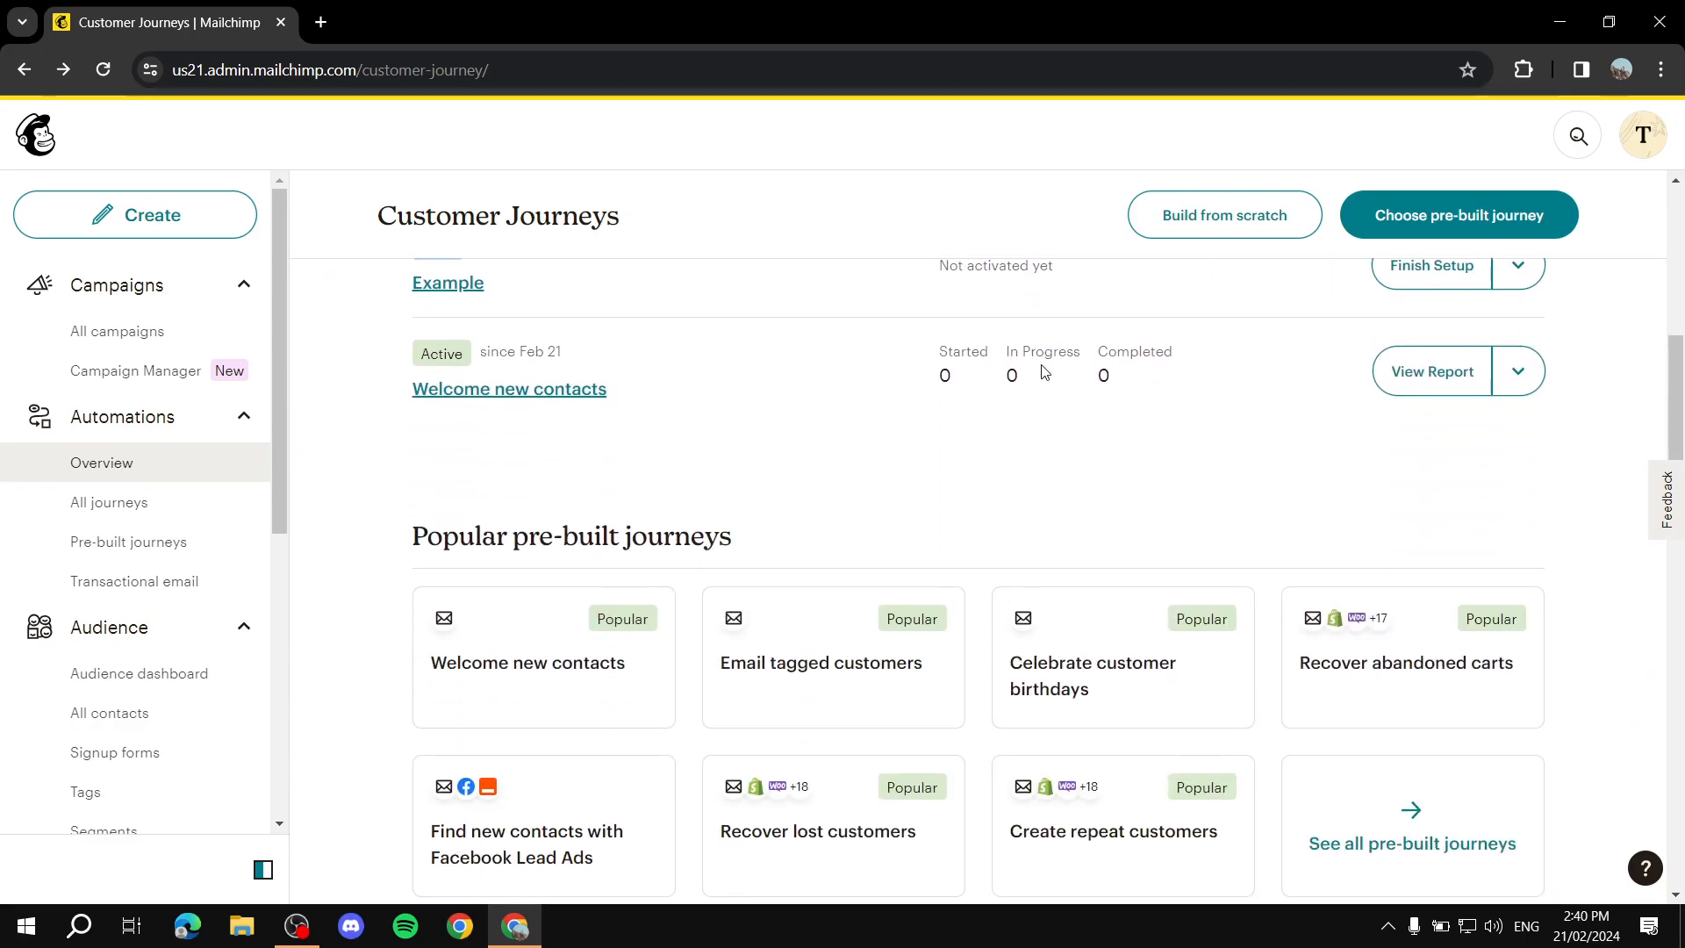